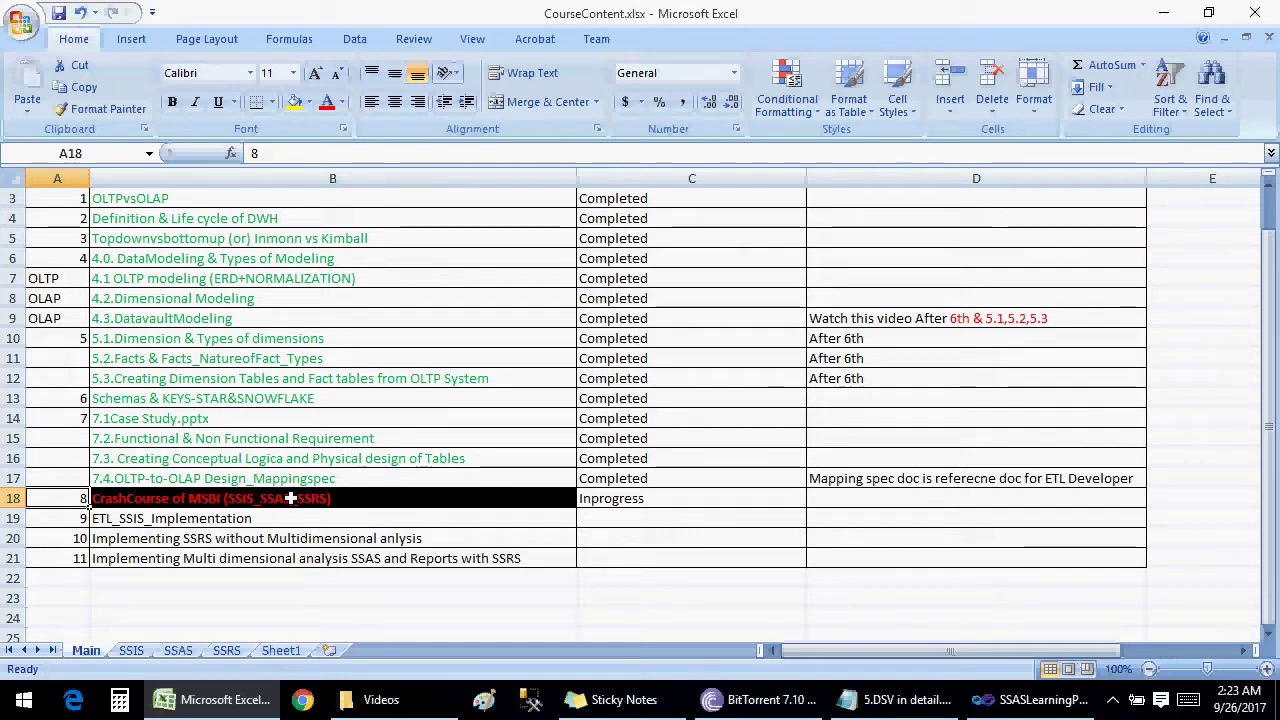
Review the SSAS sheet's topic list, from 4.Deployment vs Process to 5.DSV in detail.
{"action": "left_click", "coordinate": [178, 650]}
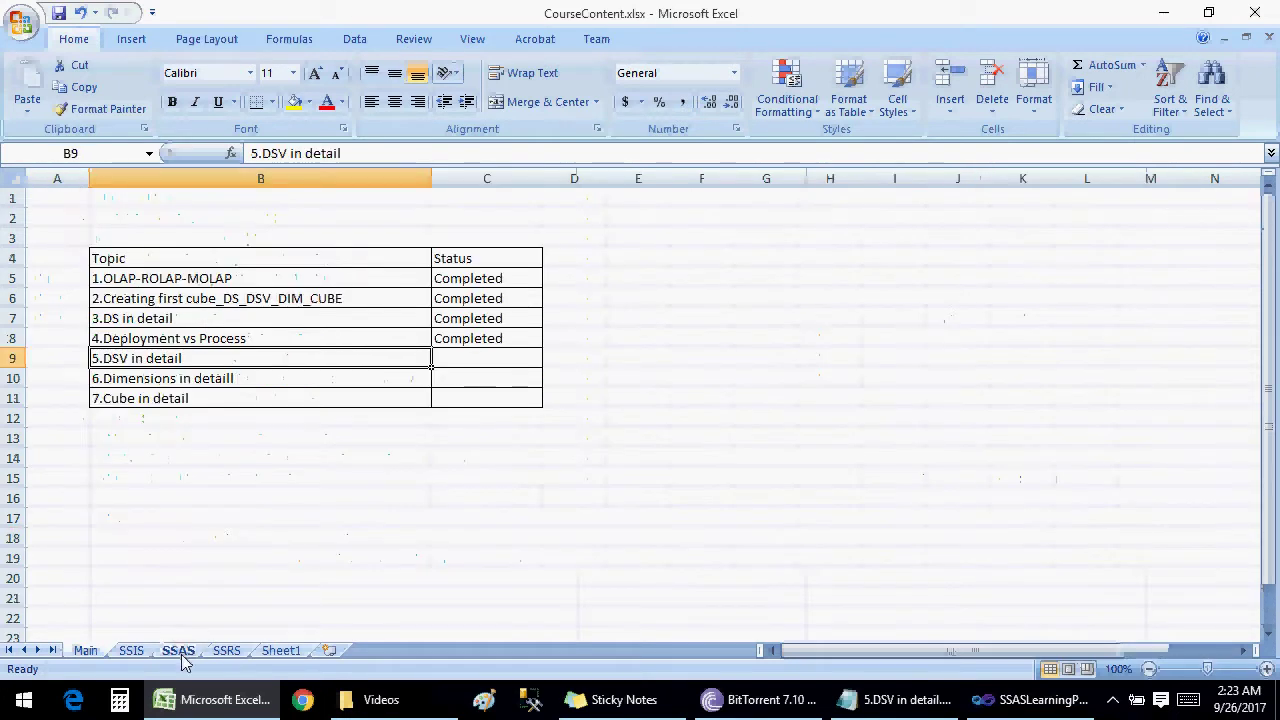
{"action": "left_click", "coordinate": [163, 338]}
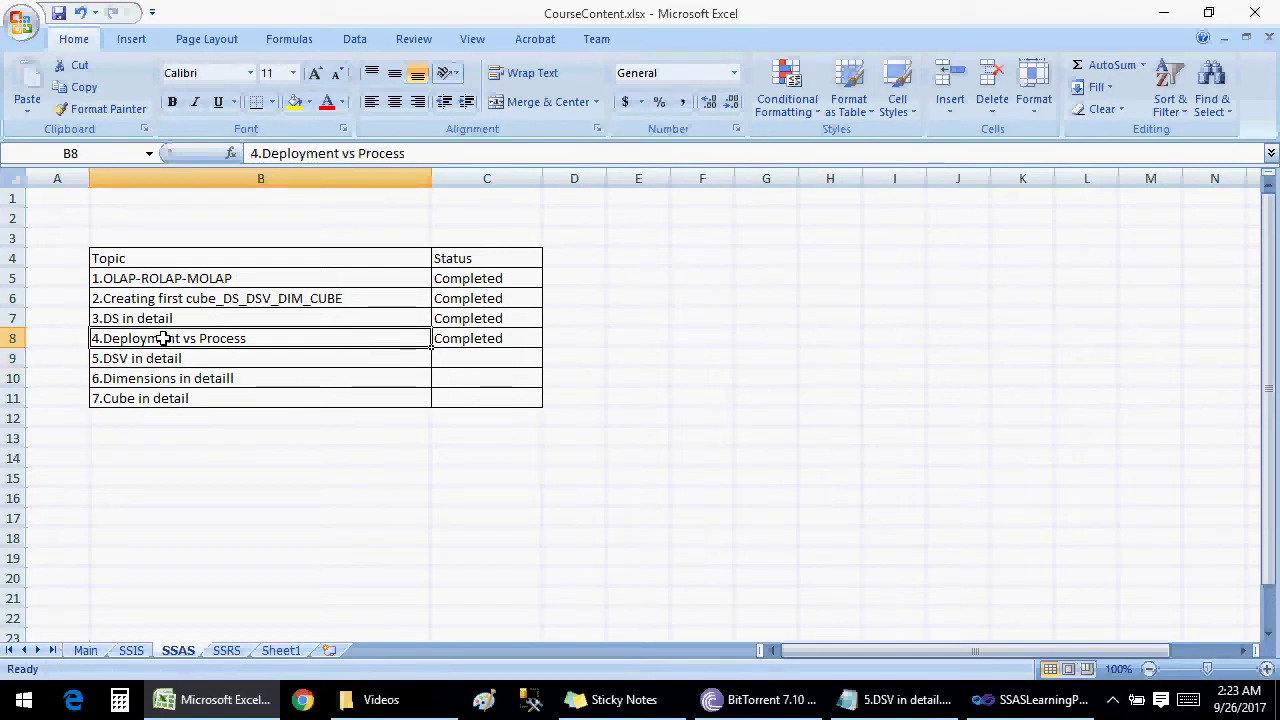
{"action": "left_click", "coordinate": [200, 356]}
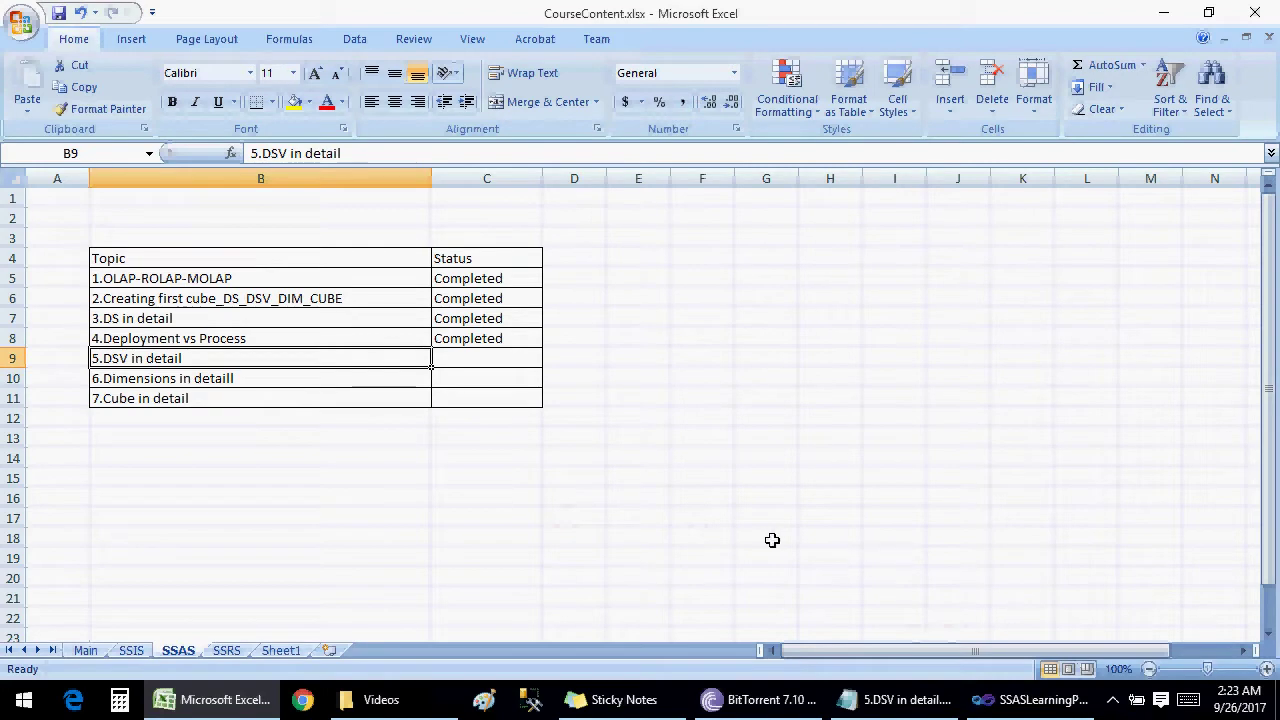
Switch to Visual Studio and examine the DSV_Sales data source view and its properties.
{"action": "left_click", "coordinate": [1030, 700]}
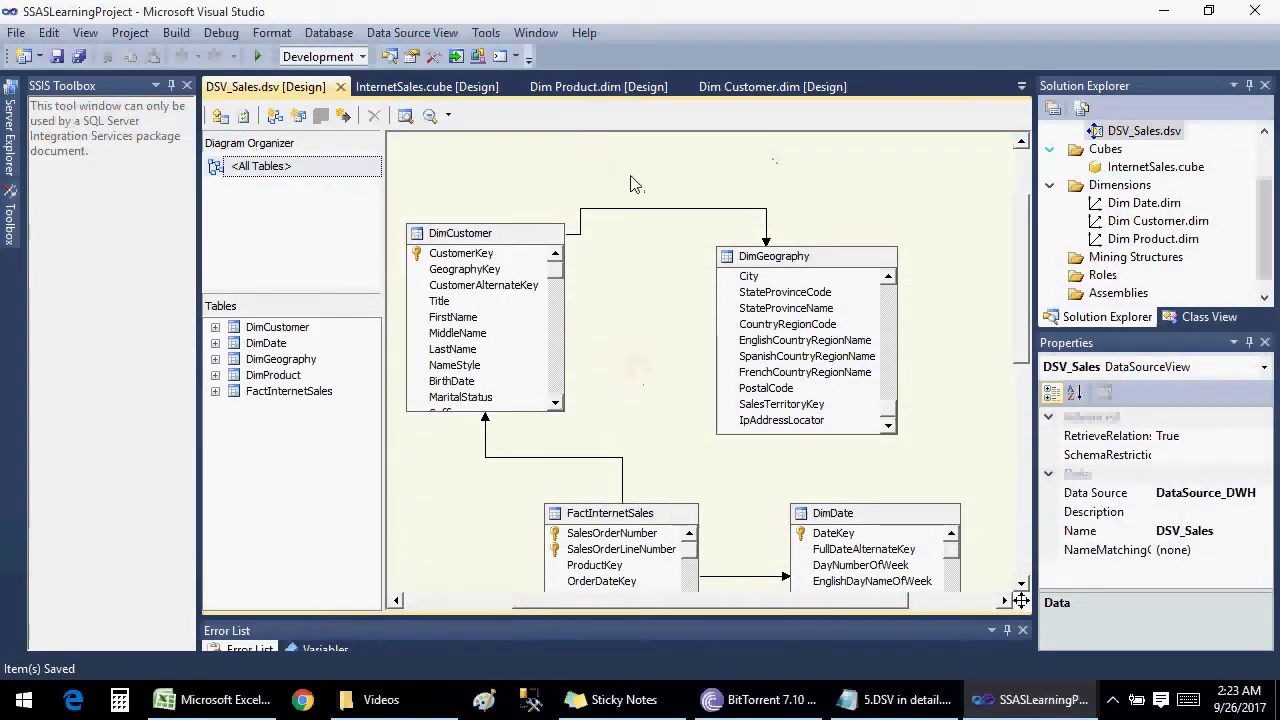
{"action": "left_click", "coordinate": [1160, 140]}
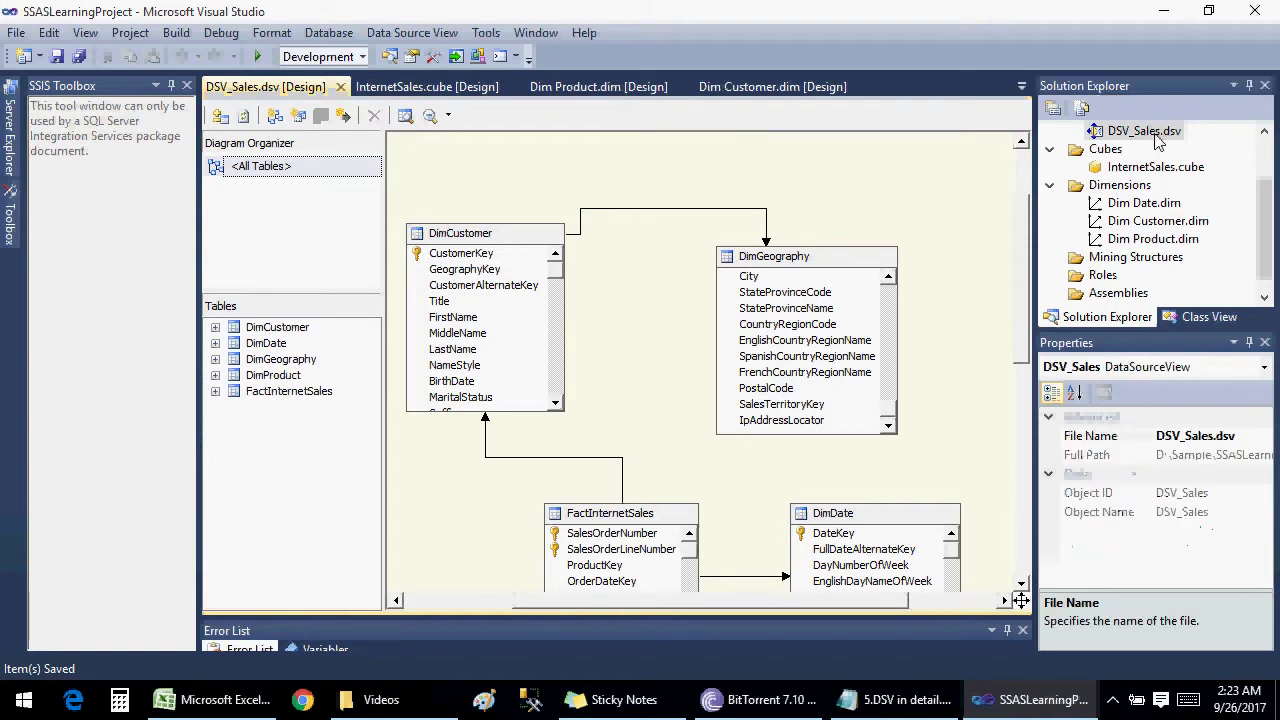
{"action": "left_click", "coordinate": [890, 178]}
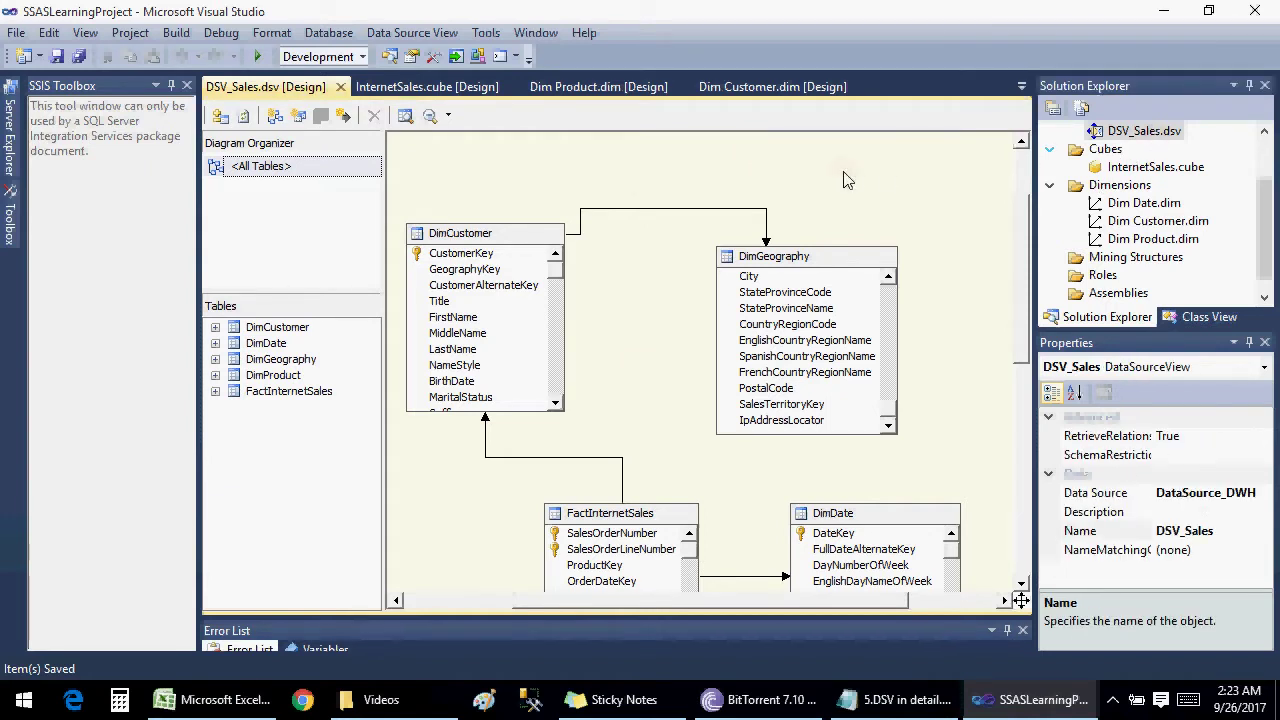
Switch to the 5.DSV in detail notes in Notepad and add "select * from table" below the NamedQuery description.
{"action": "left_click", "coordinate": [895, 699]}
{"action": "left_click", "coordinate": [284, 214]}
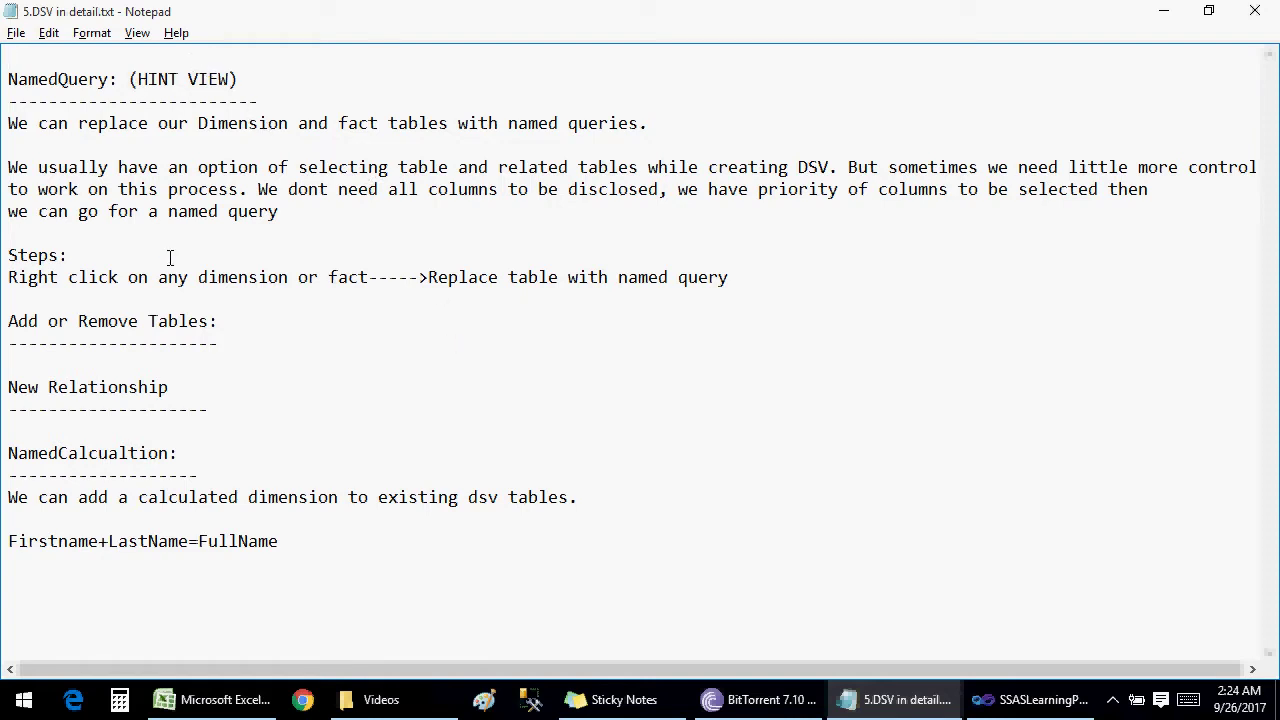
{"action": "key", "text": "Return"}
{"action": "key", "text": "Return"}
{"action": "type", "text": "select"}
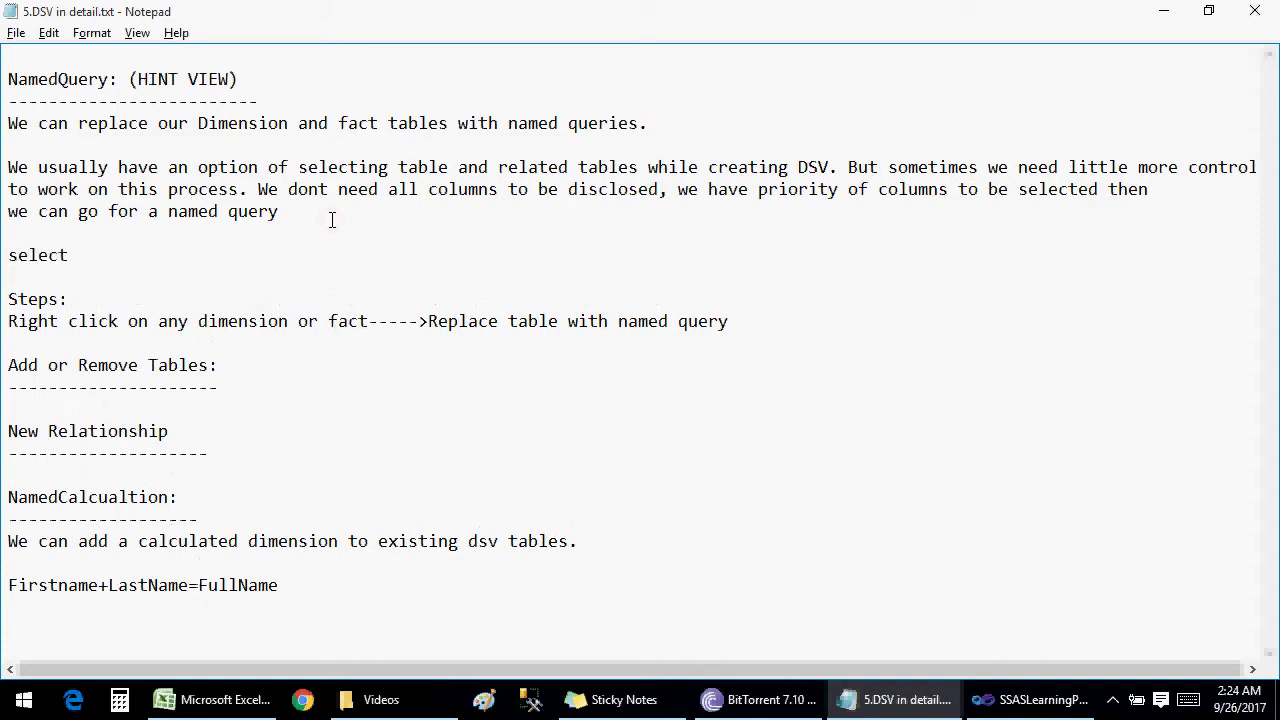
{"action": "type", "text": " * from tabe"}
{"action": "key", "text": "BackSpace"}
{"action": "type", "text": "le"}
Check DimGeography's columns in Visual Studio and add "select,customerid_,customer_fristname,customerlastname from tablename" under the first query in the Notepad notes.
{"action": "left_click", "coordinate": [1074, 700]}
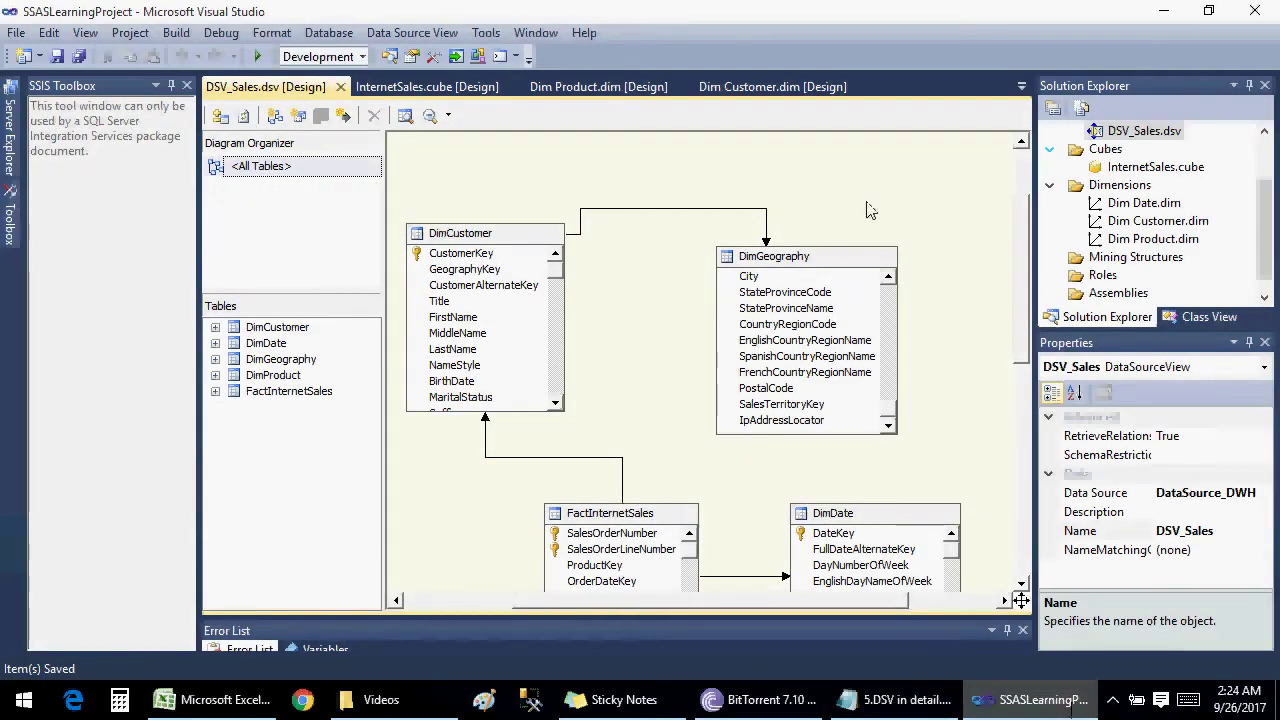
{"action": "left_click", "coordinate": [888, 403]}
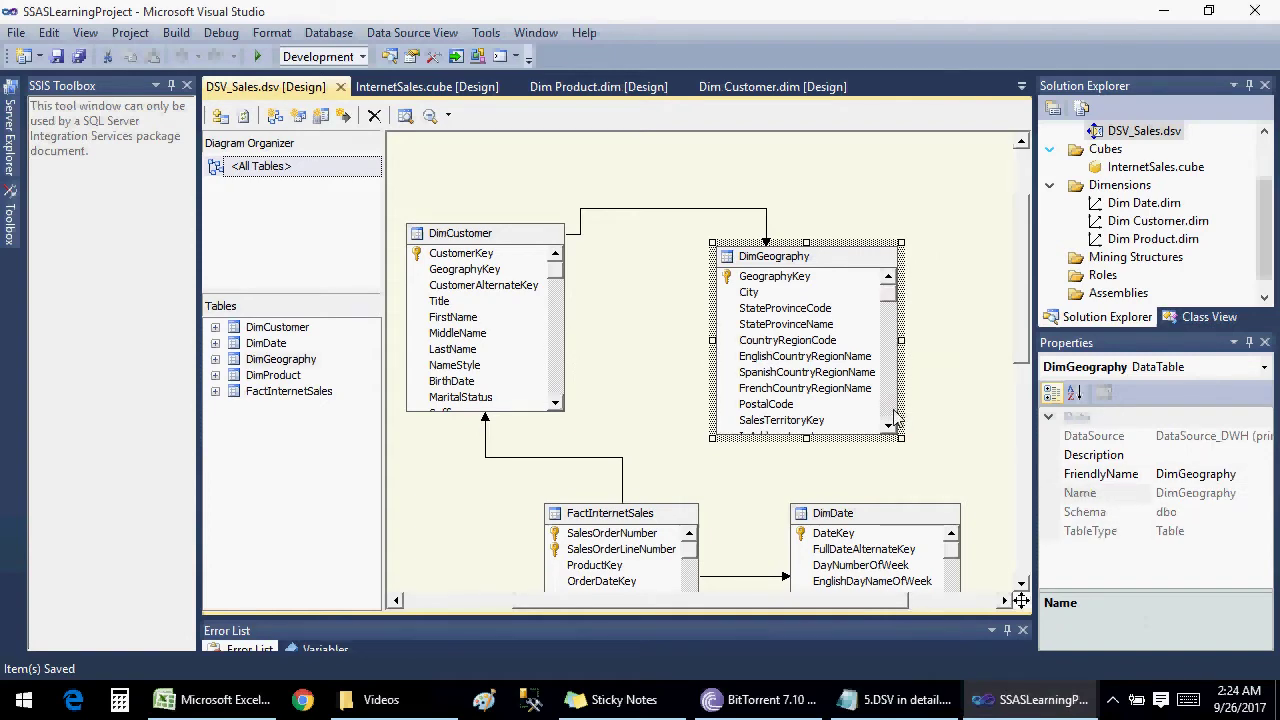
{"action": "key", "text": "alt+Tab"}
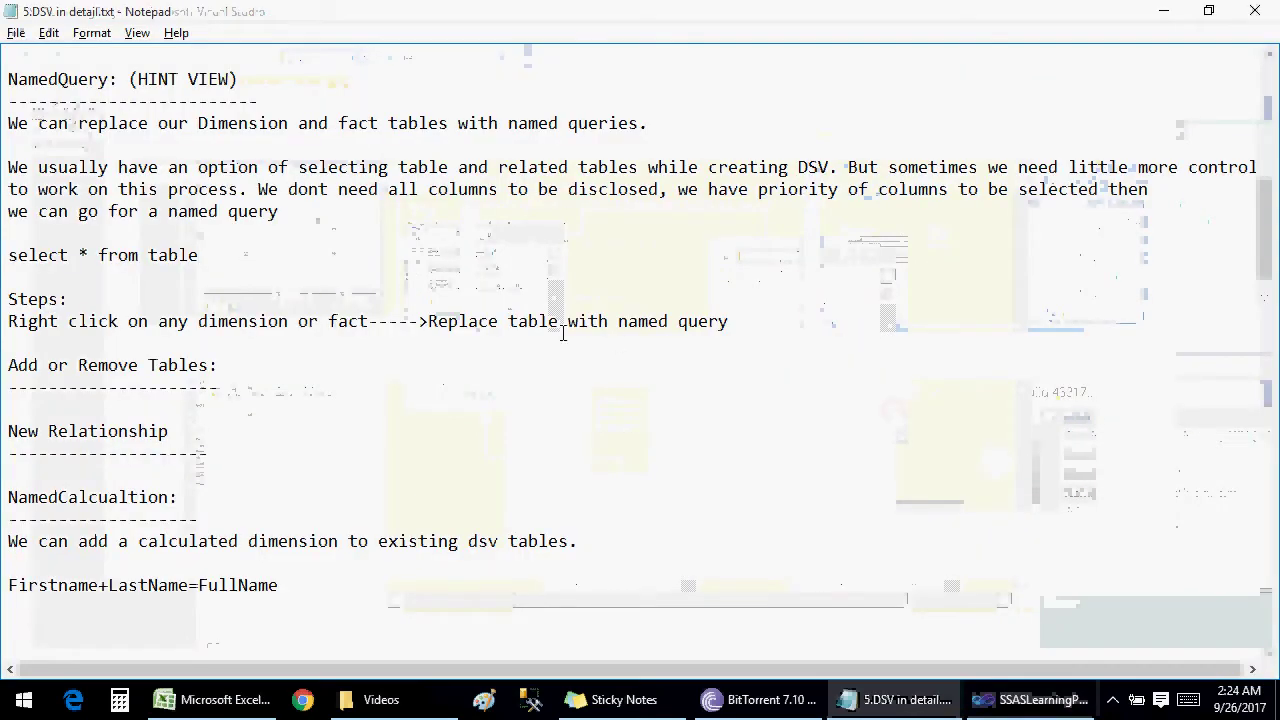
{"action": "key", "text": "Return"}
{"action": "type", "text": "selec"}
{"action": "key", "text": "BackSpace"}
{"action": "key", "text": "BackSpace"}
{"action": "key", "text": "BackSpace"}
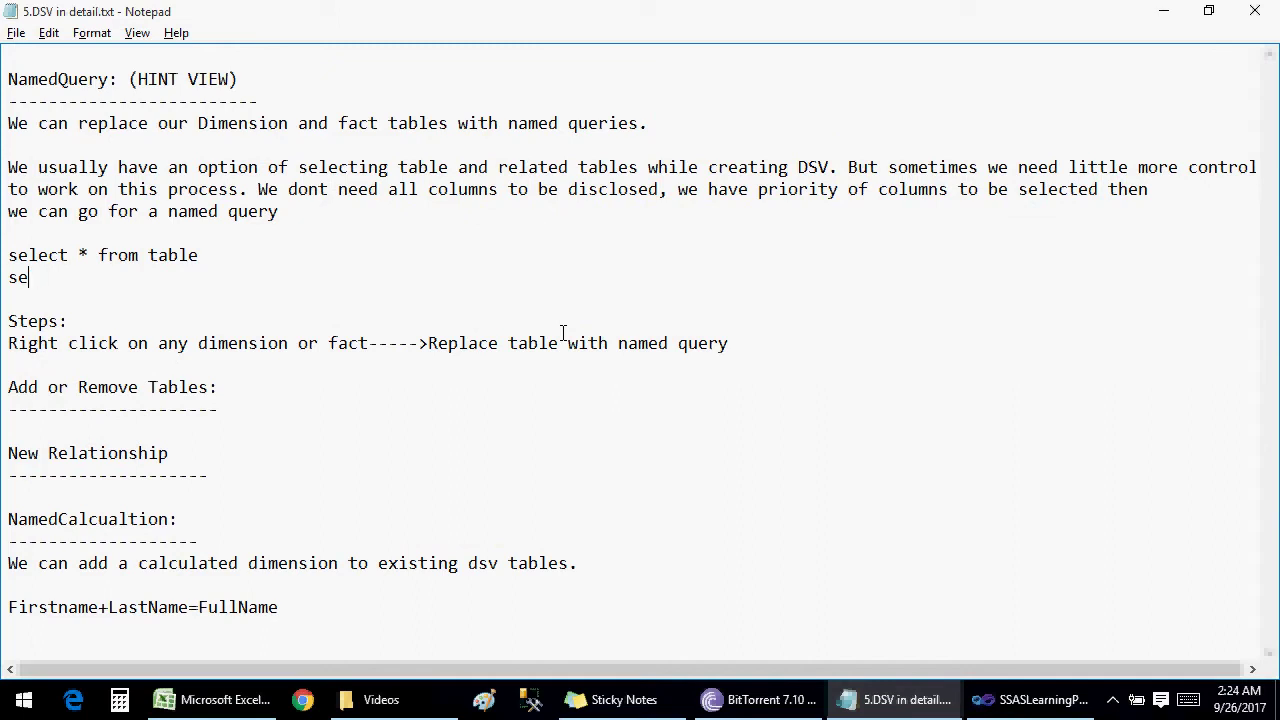
{"action": "type", "text": "lect,customerid_,custom"}
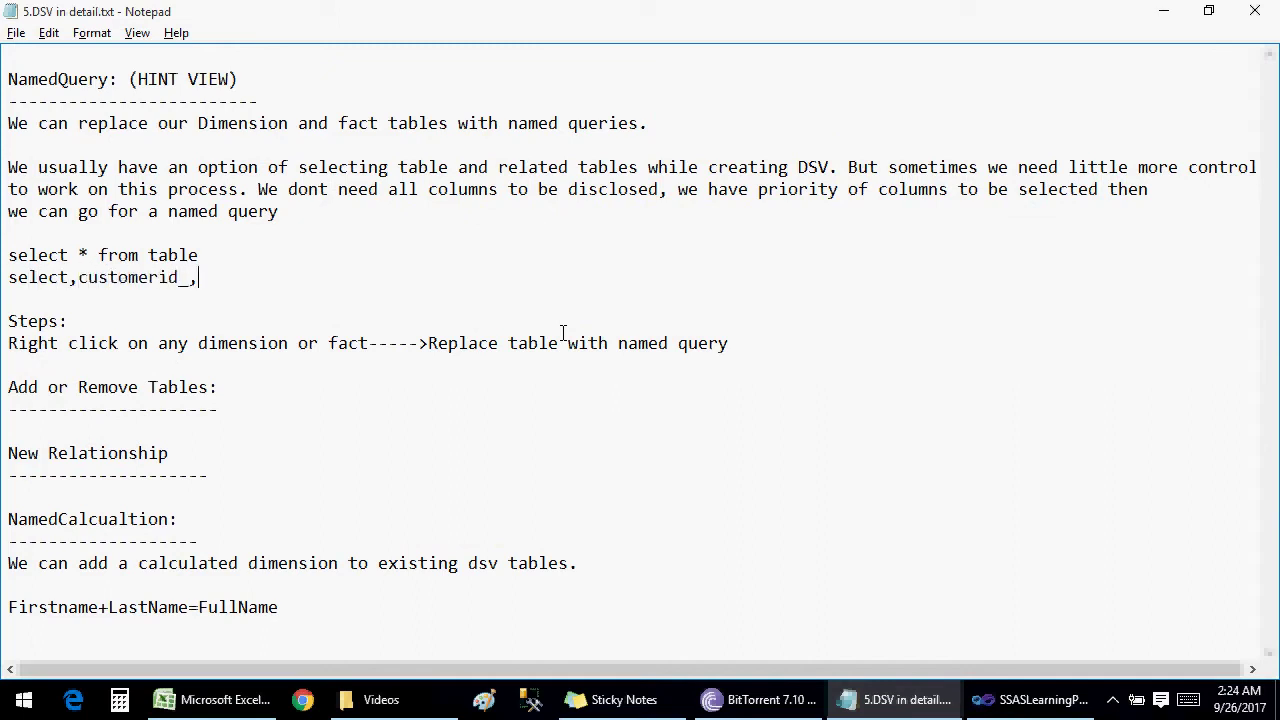
{"action": "type", "text": "er_fristname"}
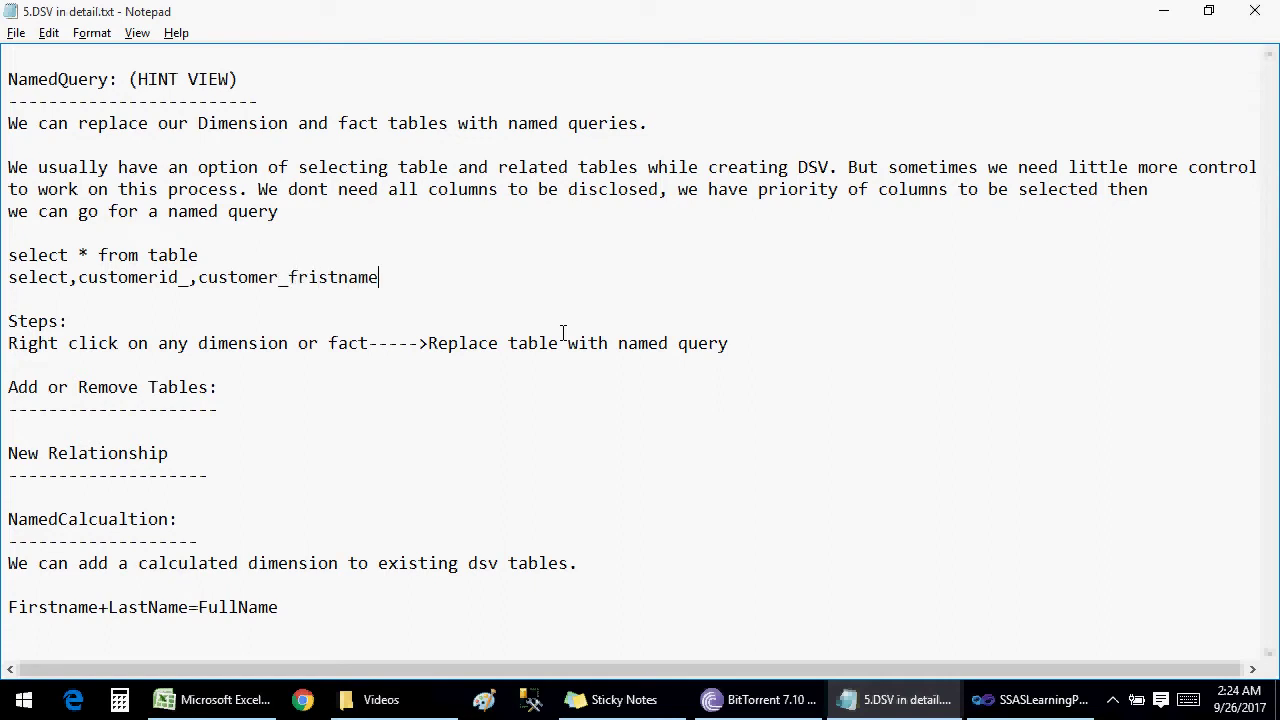
{"action": "type", "text": ",customerlastname,"}
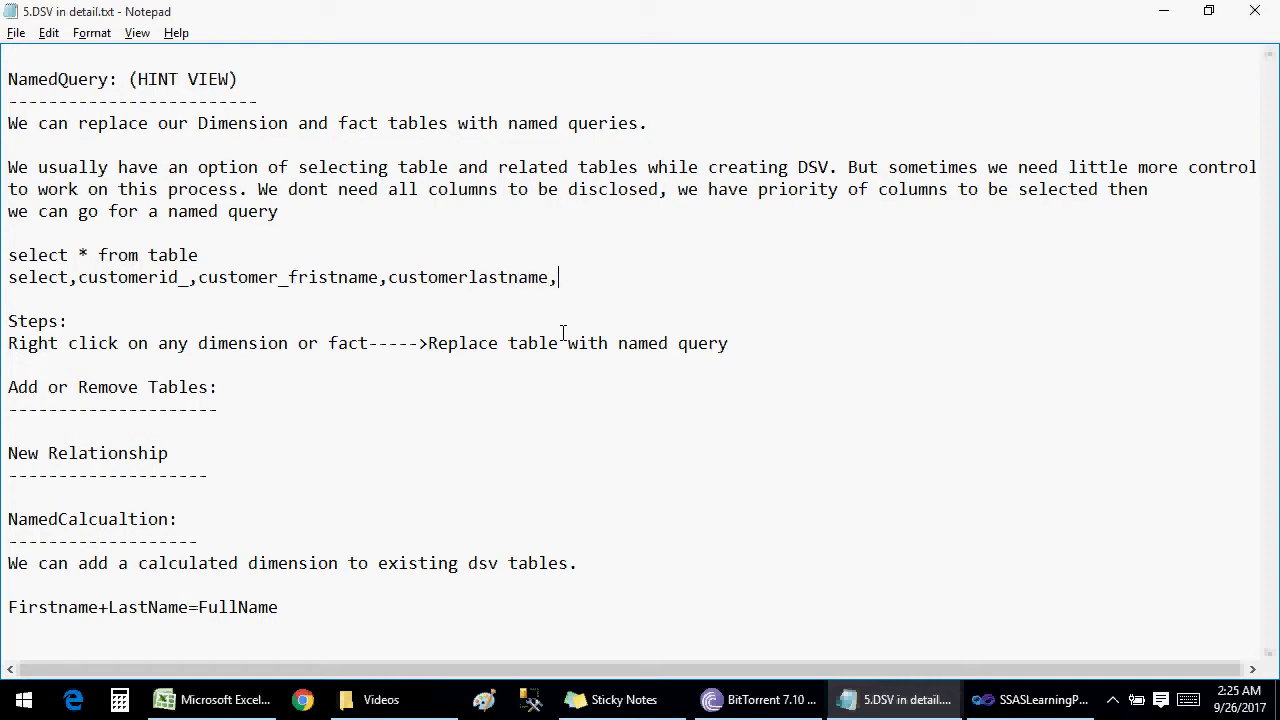
{"action": "type", "text": "fromtablename"}
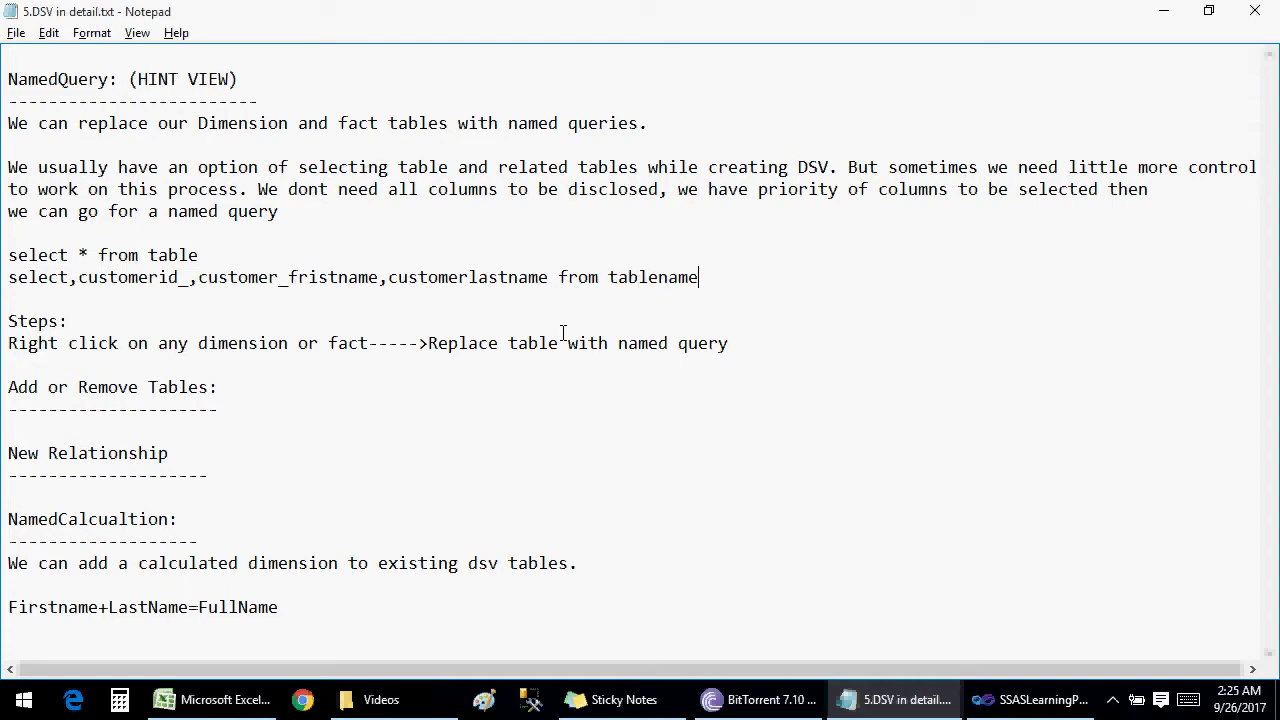
Switch to Visual Studio and delete the DimGeography table from the DSV_Sales data source view.
{"action": "key", "text": "alt+Tab"}
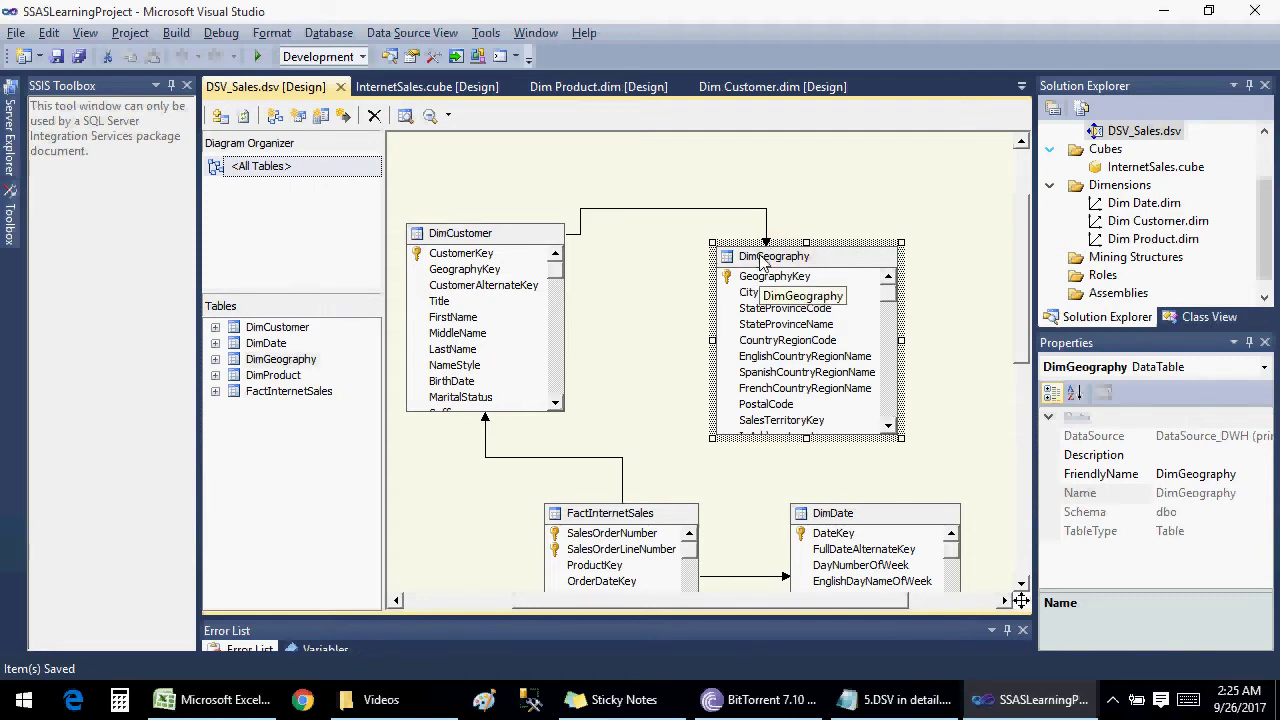
{"action": "key", "text": "Delete"}
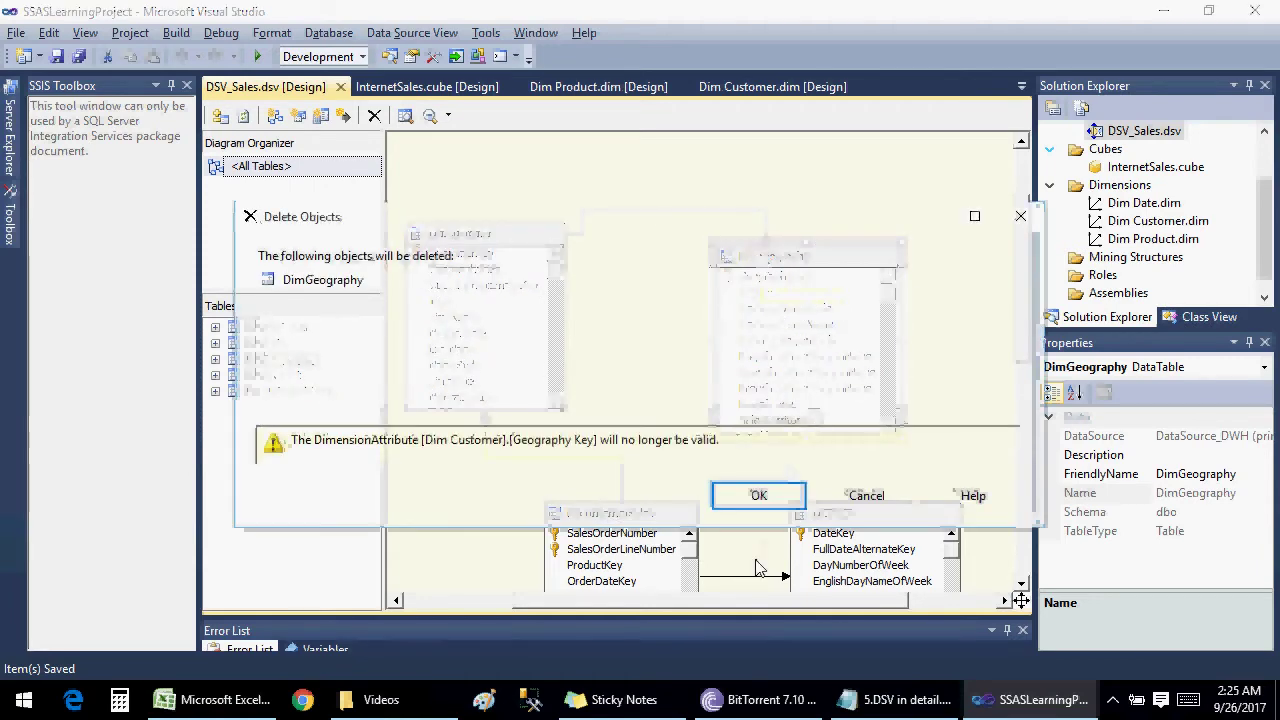
{"action": "left_click", "coordinate": [757, 498]}
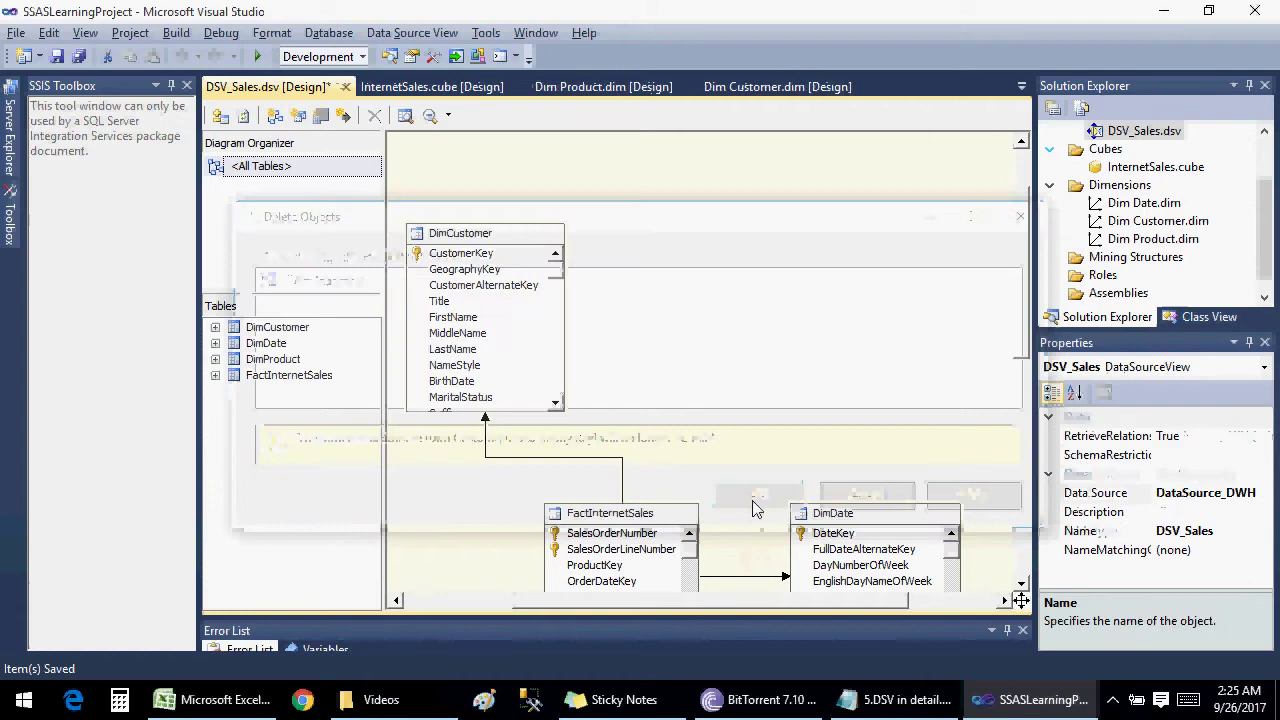
Start a new named query called Dim_Geography, try the generic query builder, and return to the visual one.
{"action": "right_click", "coordinate": [686, 274]}
{"action": "left_click", "coordinate": [745, 283]}
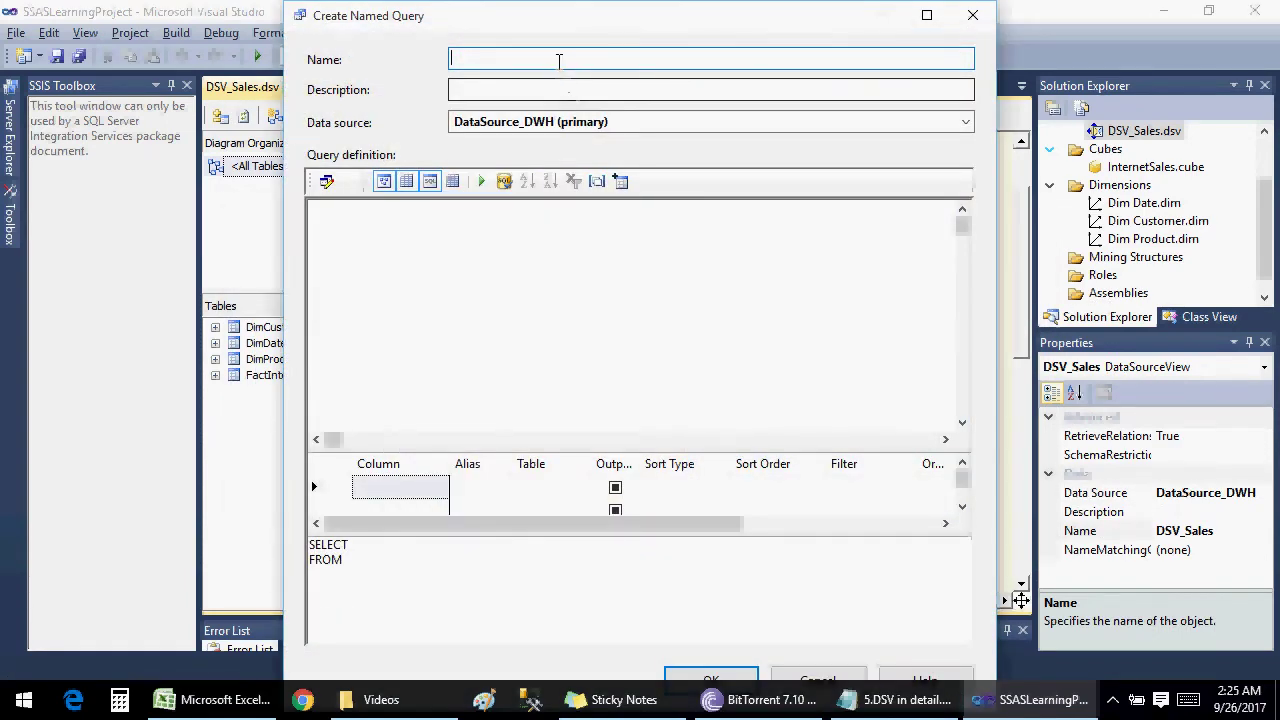
{"action": "type", "text": "Dim_Ge"}
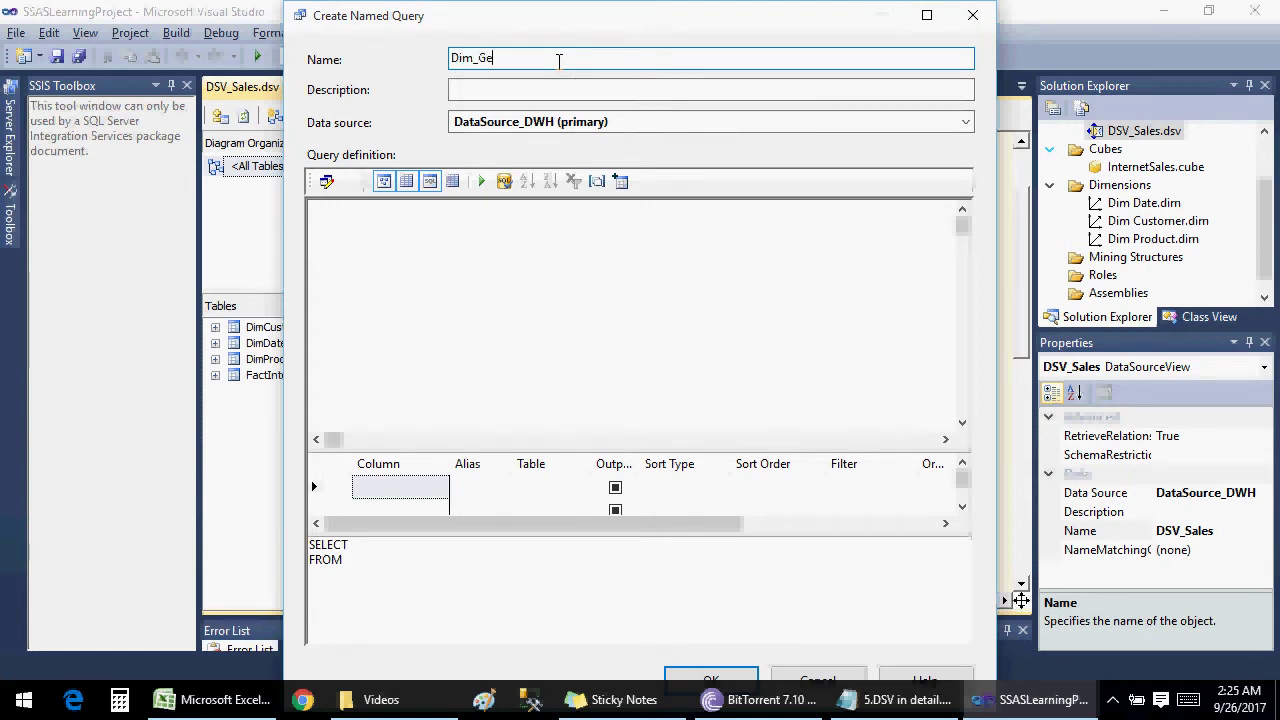
{"action": "type", "text": "ography"}
{"action": "left_click", "coordinate": [330, 182]}
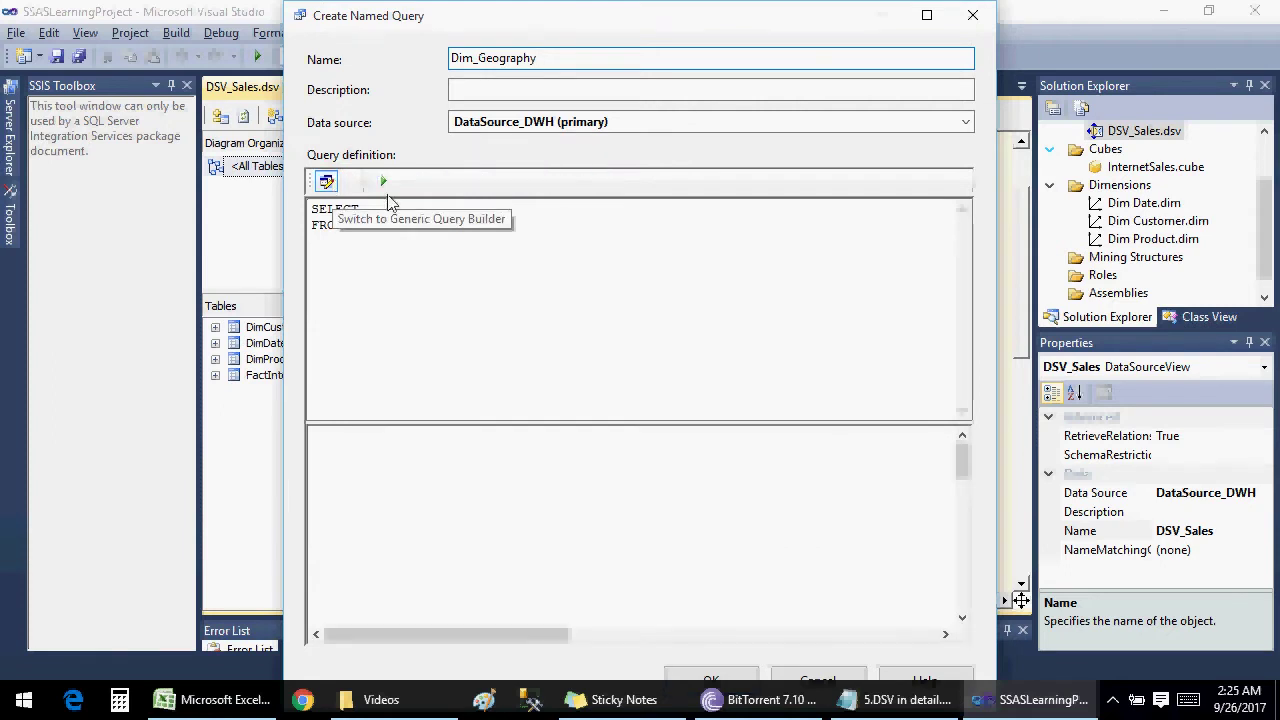
{"action": "left_click", "coordinate": [327, 182]}
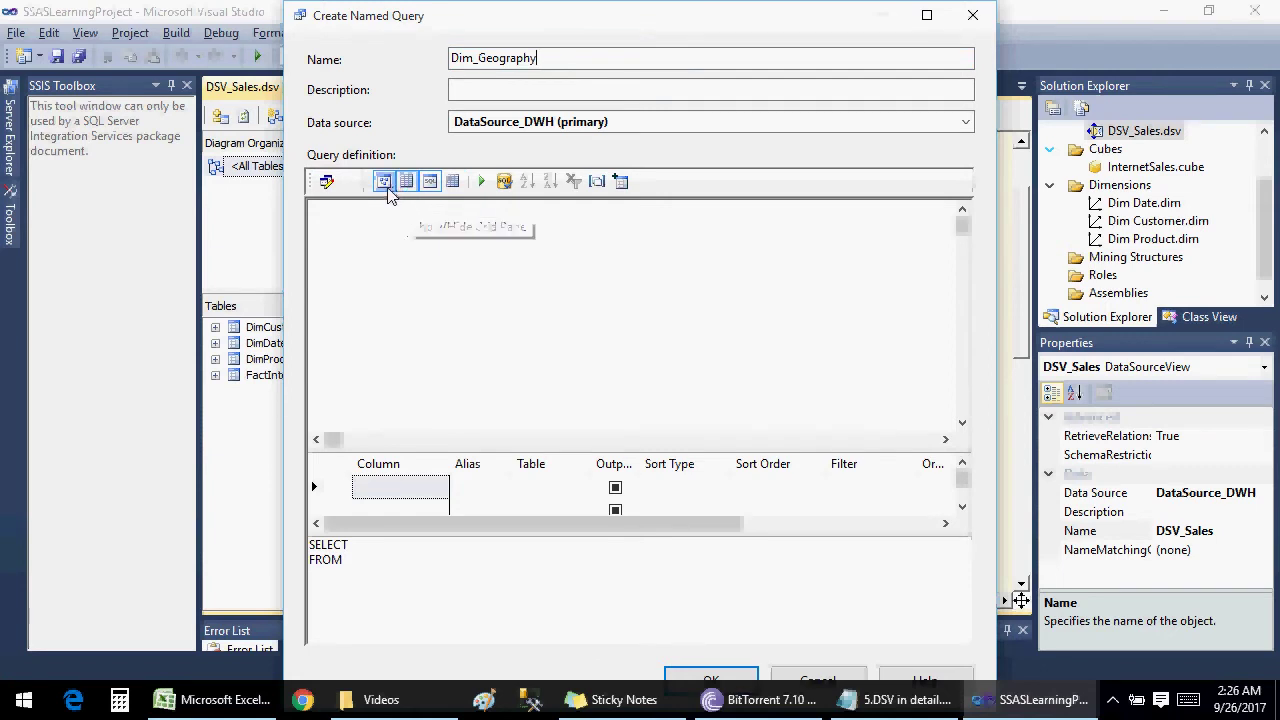
Add the DimGeography table as the source of the named query.
{"action": "left_click", "coordinate": [621, 181]}
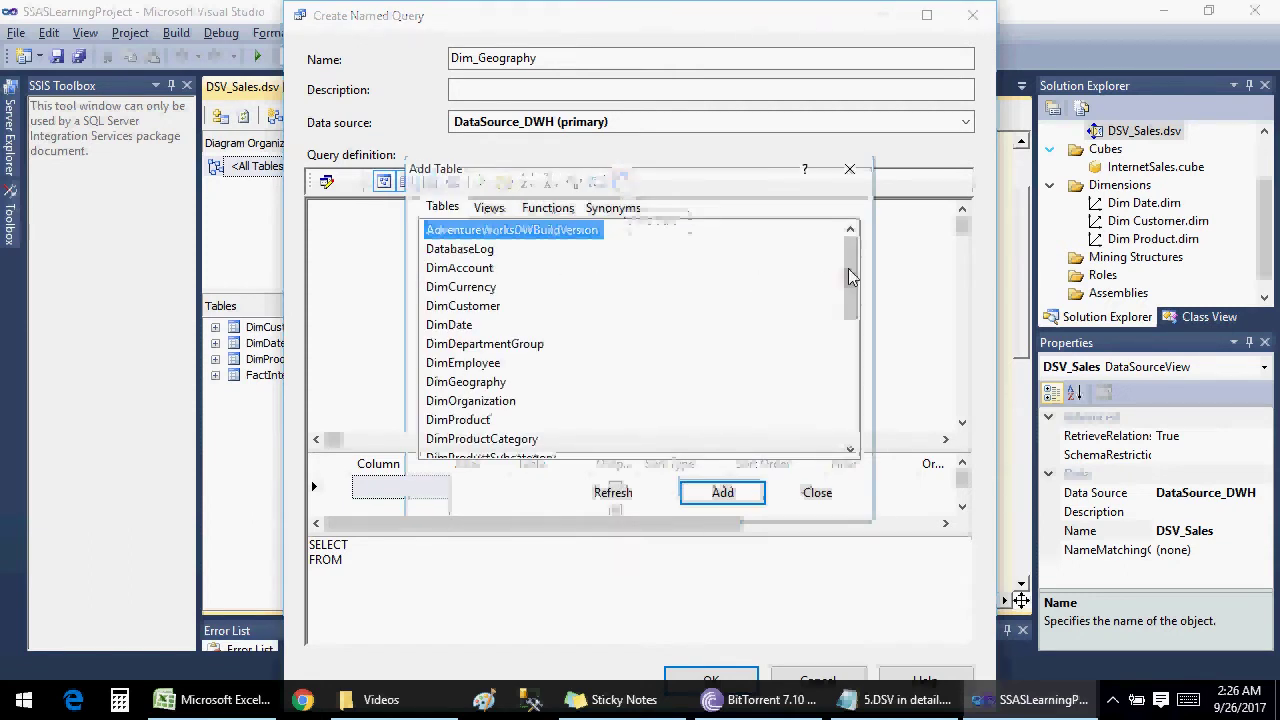
{"action": "left_click_drag", "start_coordinate": [849, 269], "coordinate": [850, 276]}
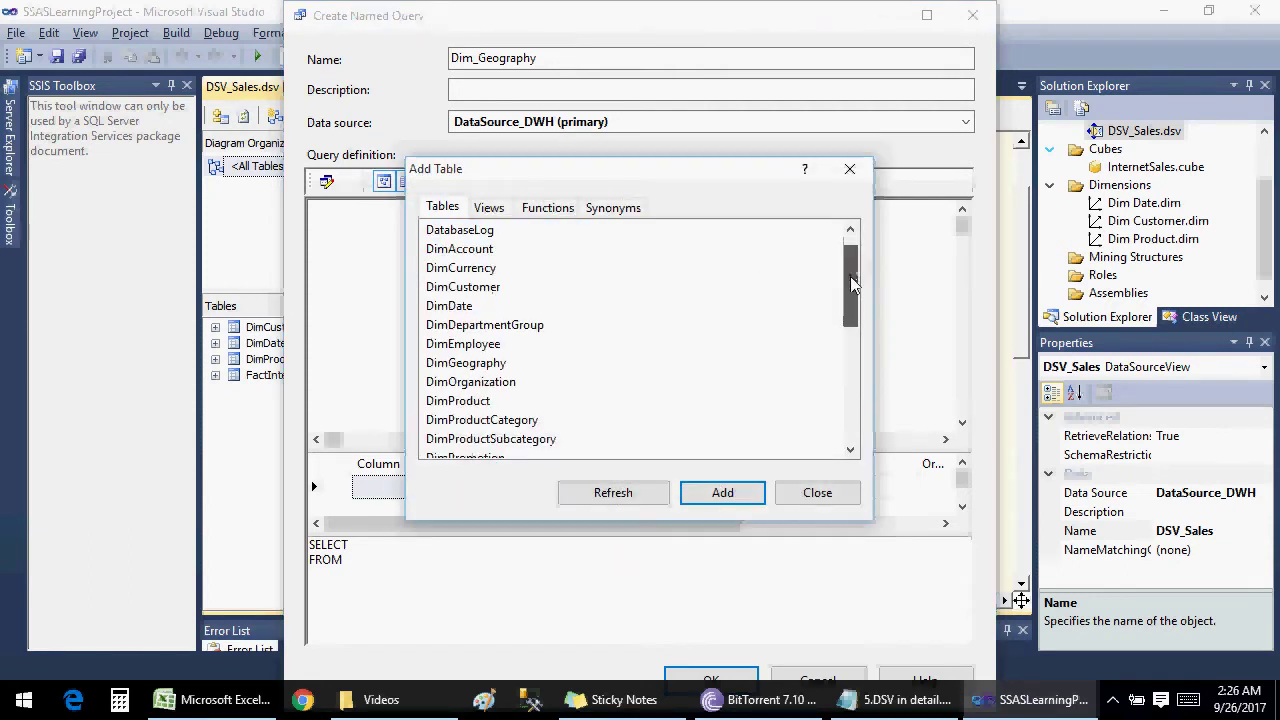
{"action": "left_click", "coordinate": [498, 363]}
{"action": "left_click", "coordinate": [742, 496]}
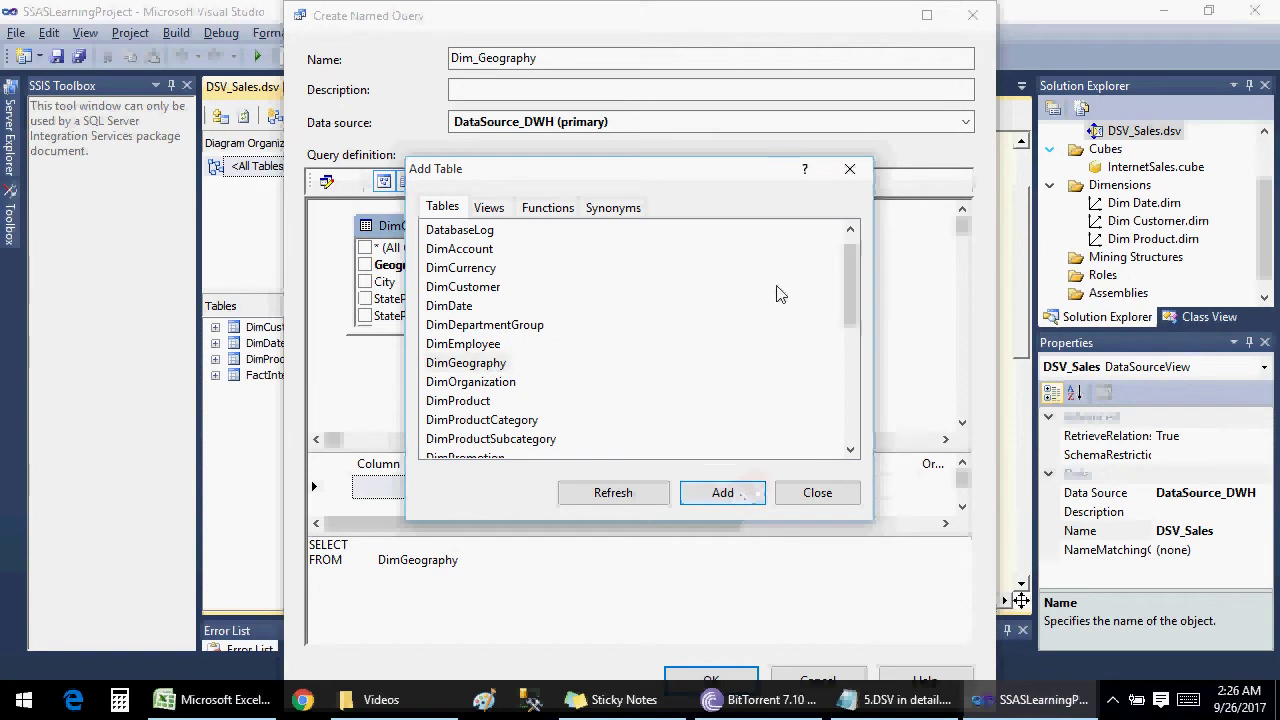
{"action": "left_click", "coordinate": [849, 170]}
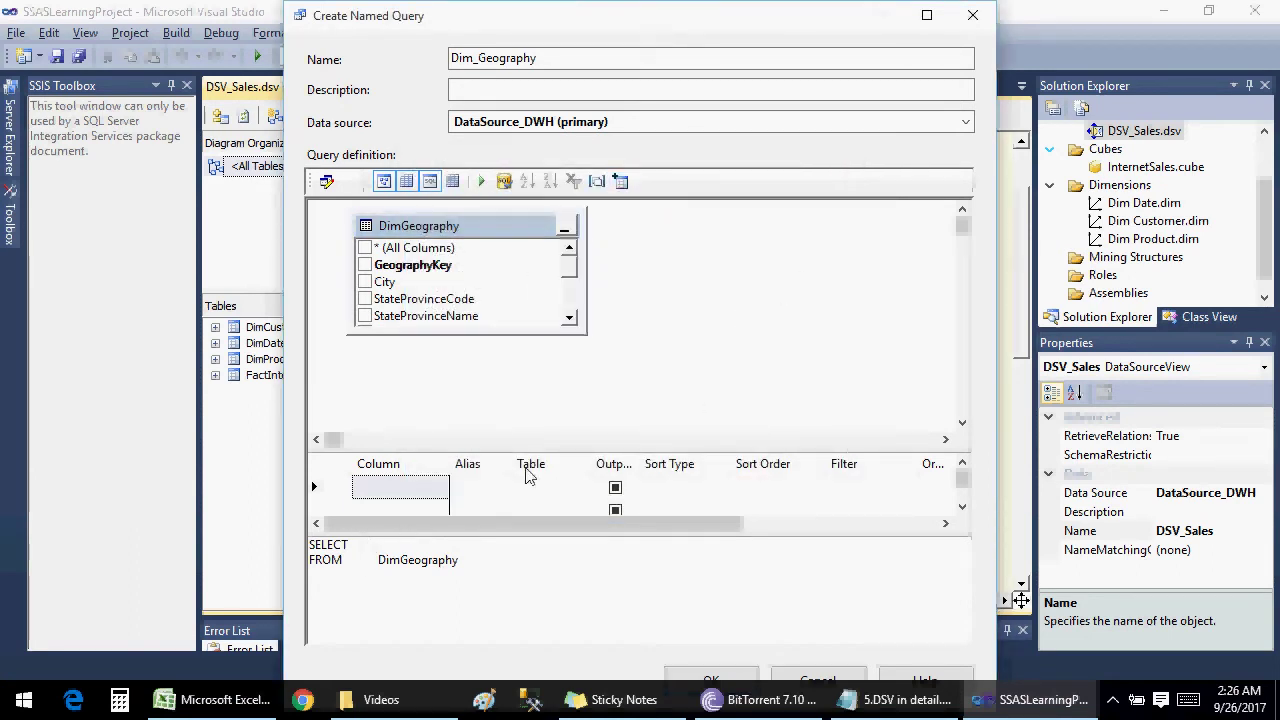
Include the GeographyKey, SalesTerritoryKey, CountryRegionCode, EnglishCountryRegionName and City columns in the named query's output.
{"action": "left_click", "coordinate": [366, 266]}
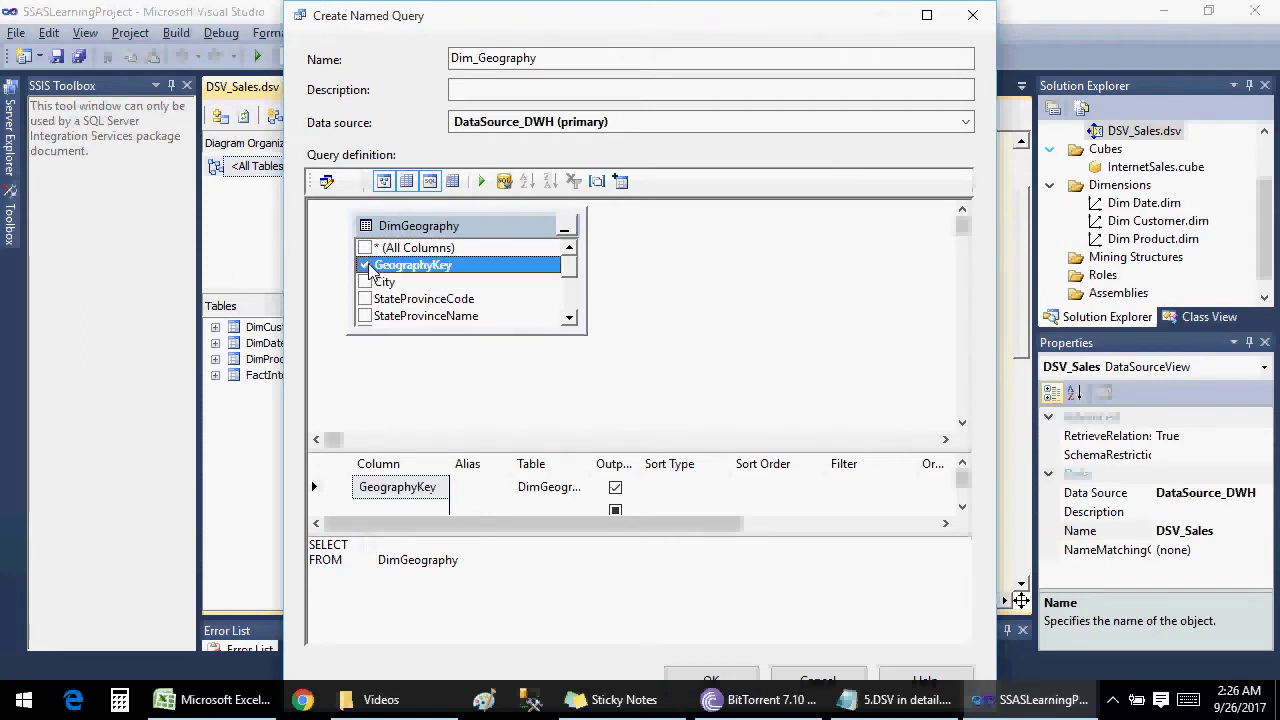
{"action": "left_click_drag", "start_coordinate": [574, 265], "coordinate": [569, 320]}
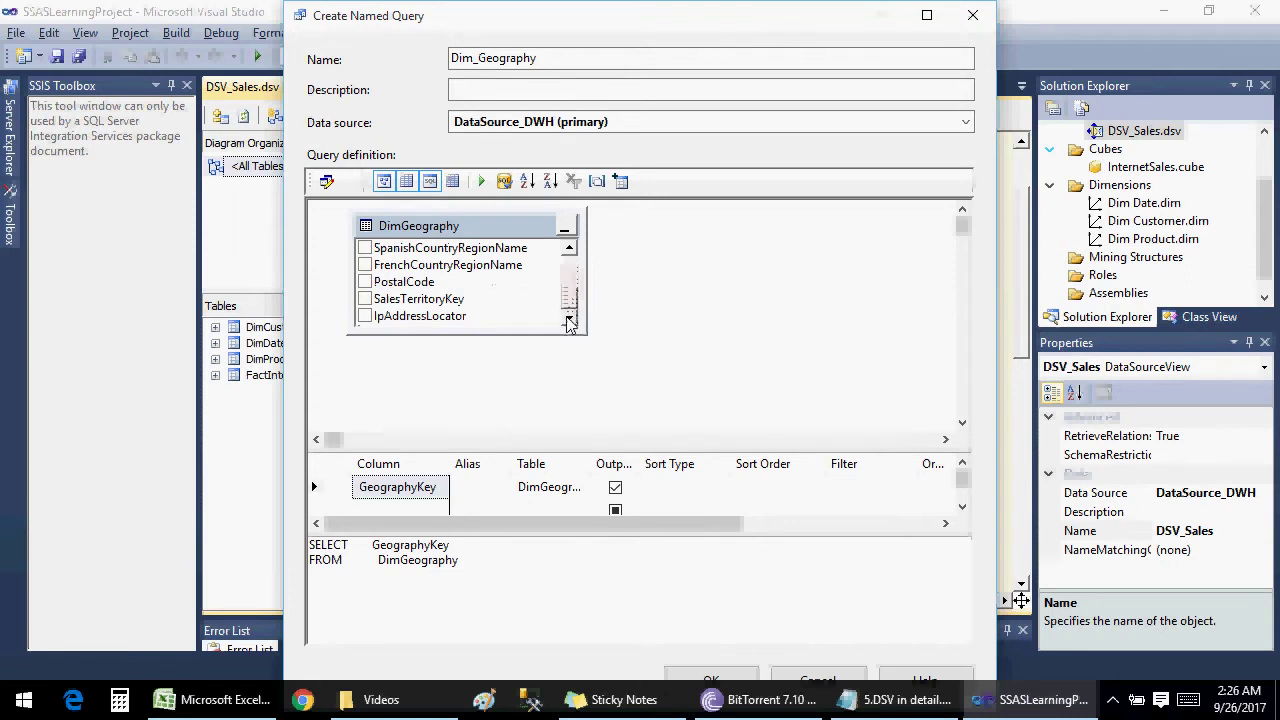
{"action": "left_click", "coordinate": [365, 300]}
{"action": "left_click_drag", "start_coordinate": [569, 309], "coordinate": [571, 283]}
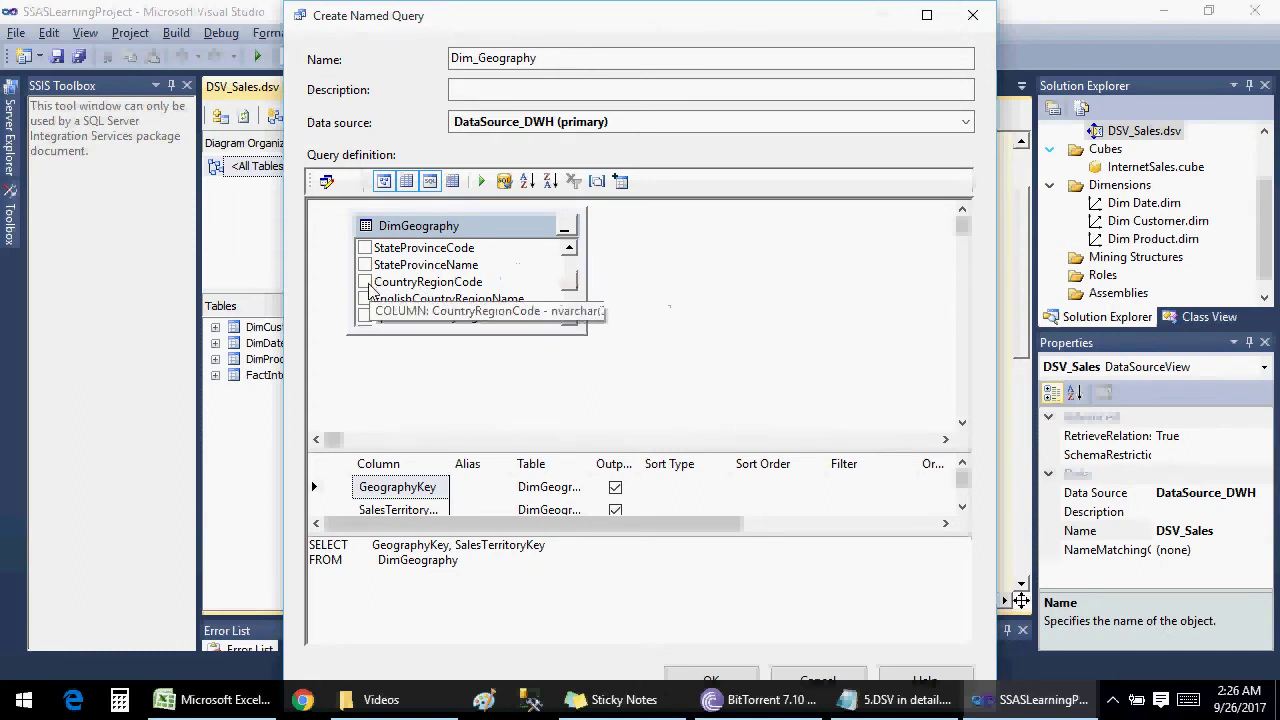
{"action": "left_click", "coordinate": [446, 283]}
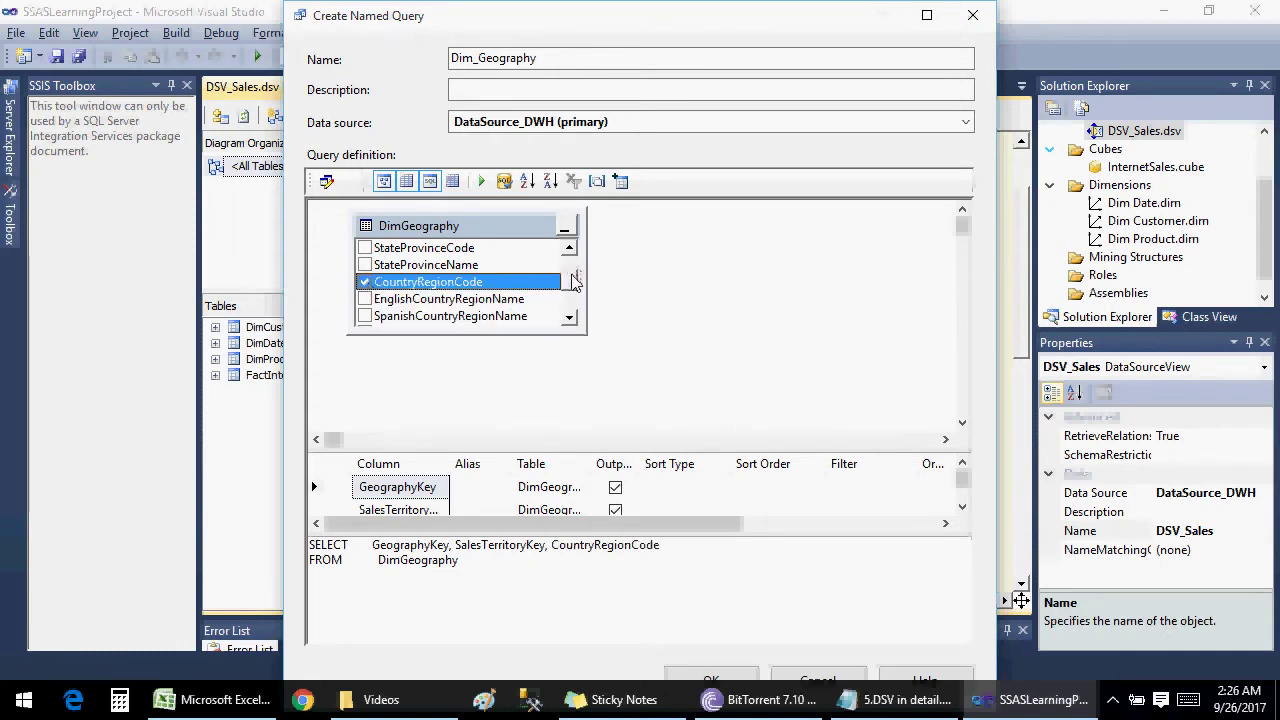
{"action": "left_click", "coordinate": [365, 299]}
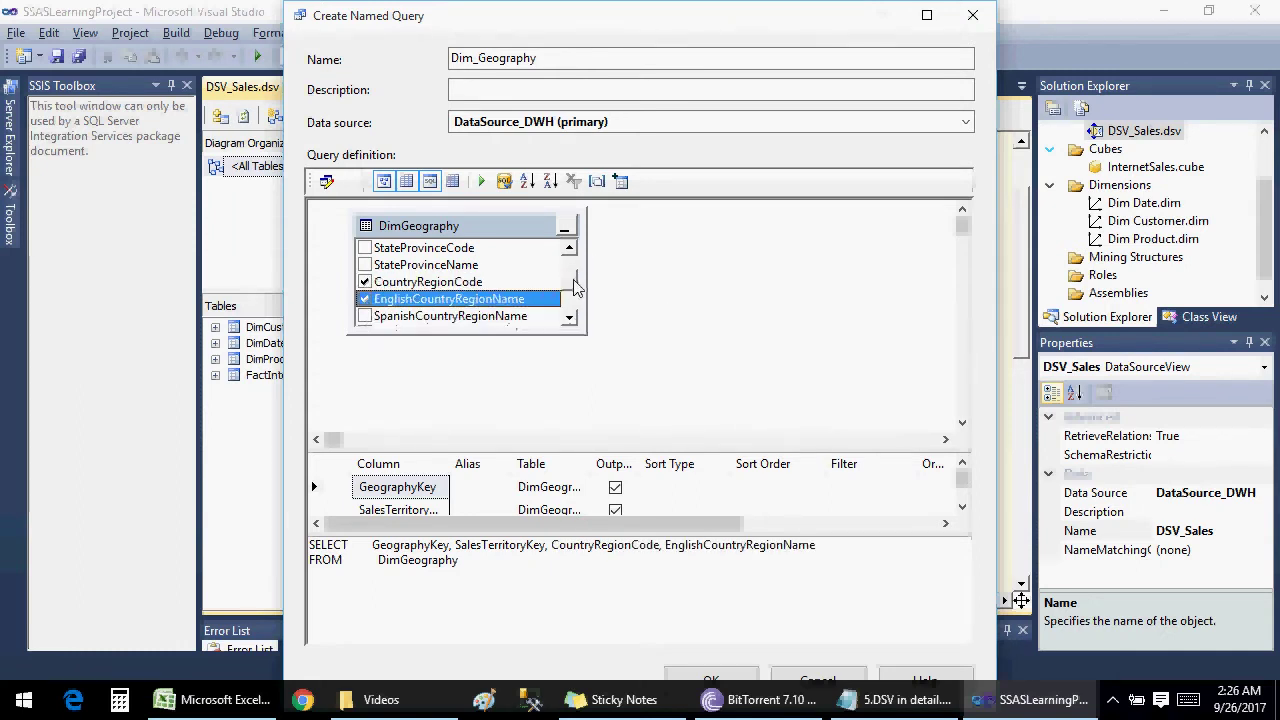
{"action": "left_click_drag", "start_coordinate": [575, 288], "coordinate": [573, 262]}
{"action": "left_click", "coordinate": [365, 282]}
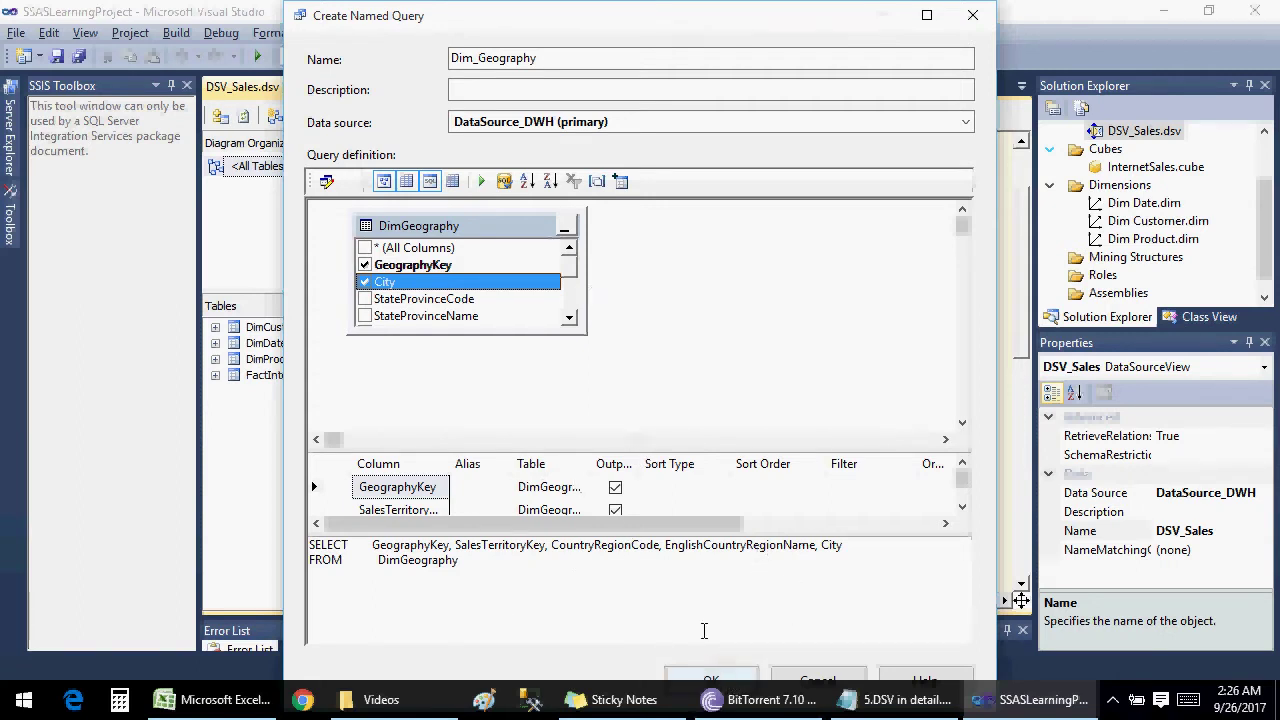
Create the named query and reposition its Dim_Geography table beside DimCustomer in the diagram.
{"action": "left_click", "coordinate": [711, 677]}
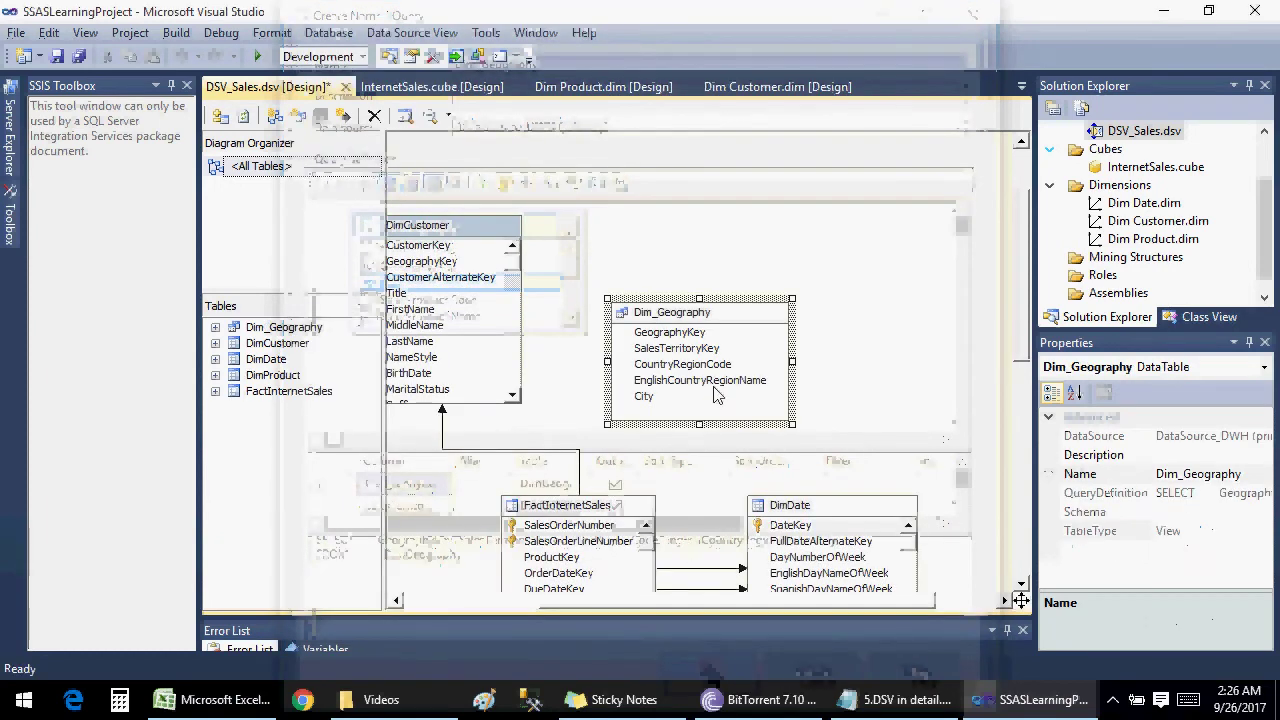
{"action": "left_click_drag", "start_coordinate": [678, 318], "coordinate": [693, 273]}
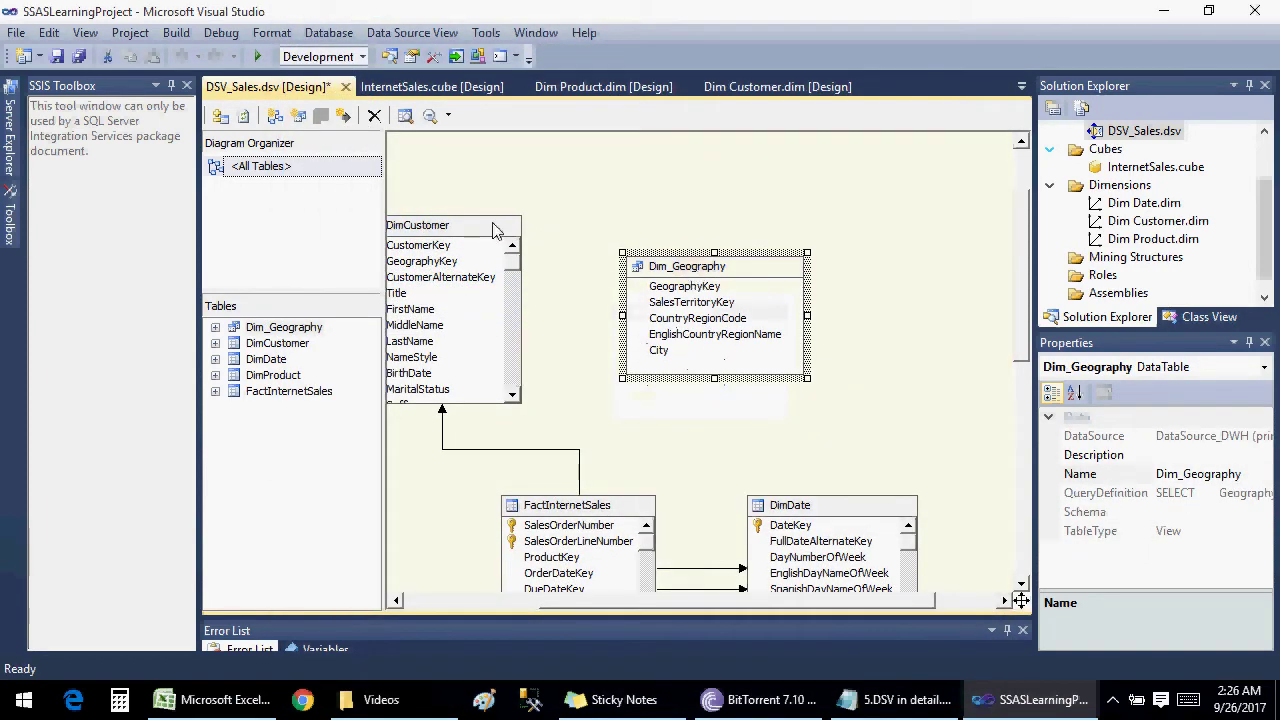
Reposition the DimCustomer table in the diagram beside the Dim_Geography named query.
{"action": "left_click_drag", "start_coordinate": [460, 228], "coordinate": [498, 230]}
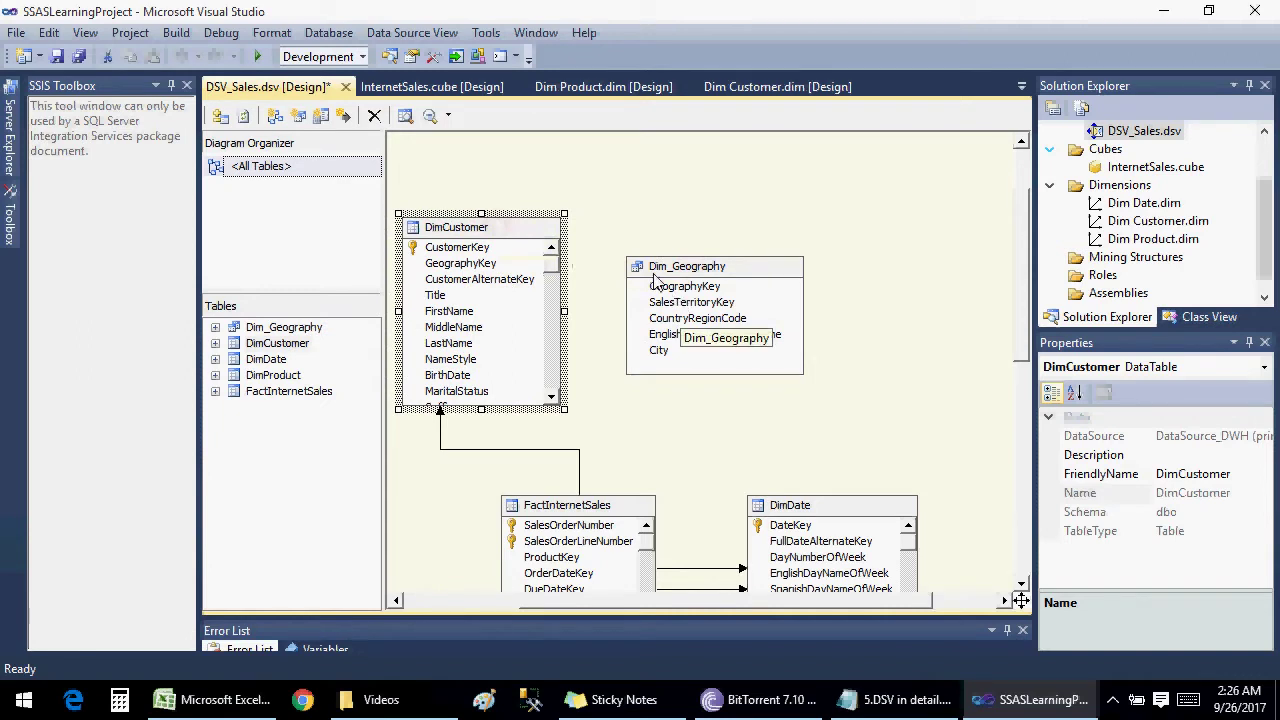
{"action": "left_click", "coordinate": [483, 247]}
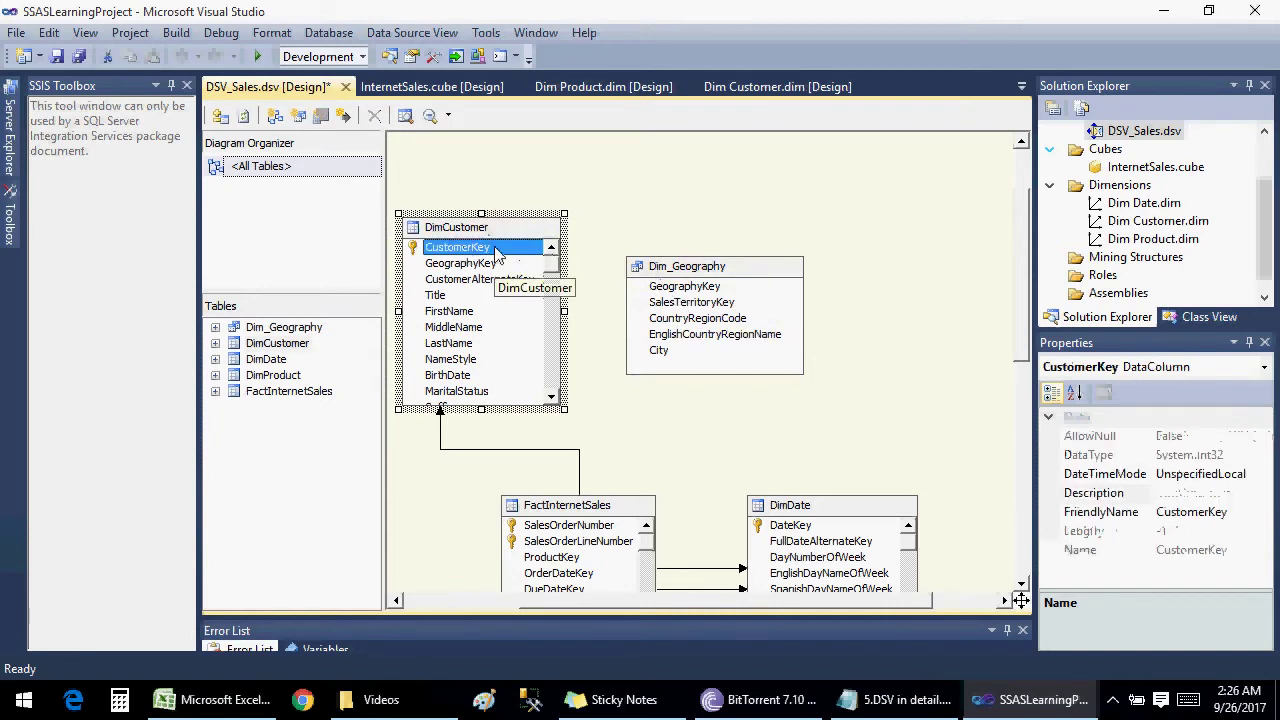
{"action": "left_click", "coordinate": [697, 272]}
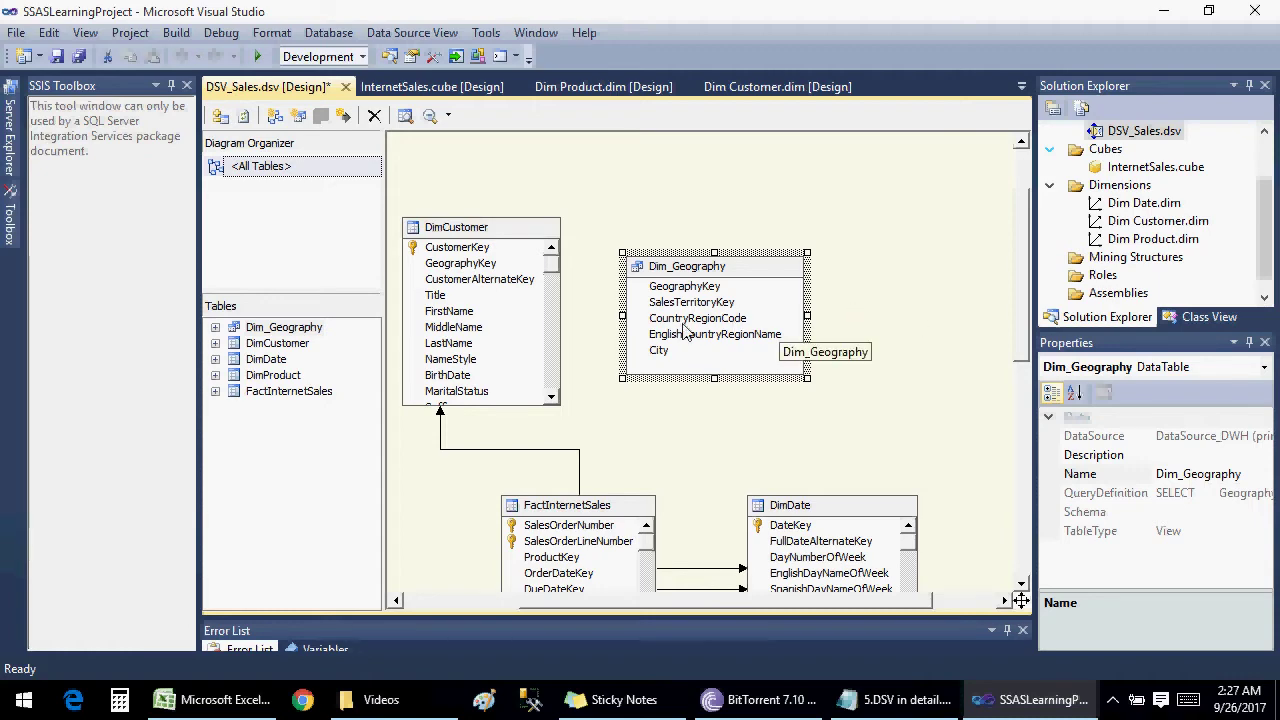
Switch to the notes in Notepad, insert a blank line above the Add or Remove Tables heading, and point out the New Relationship heading.
{"action": "left_click", "coordinate": [893, 700]}
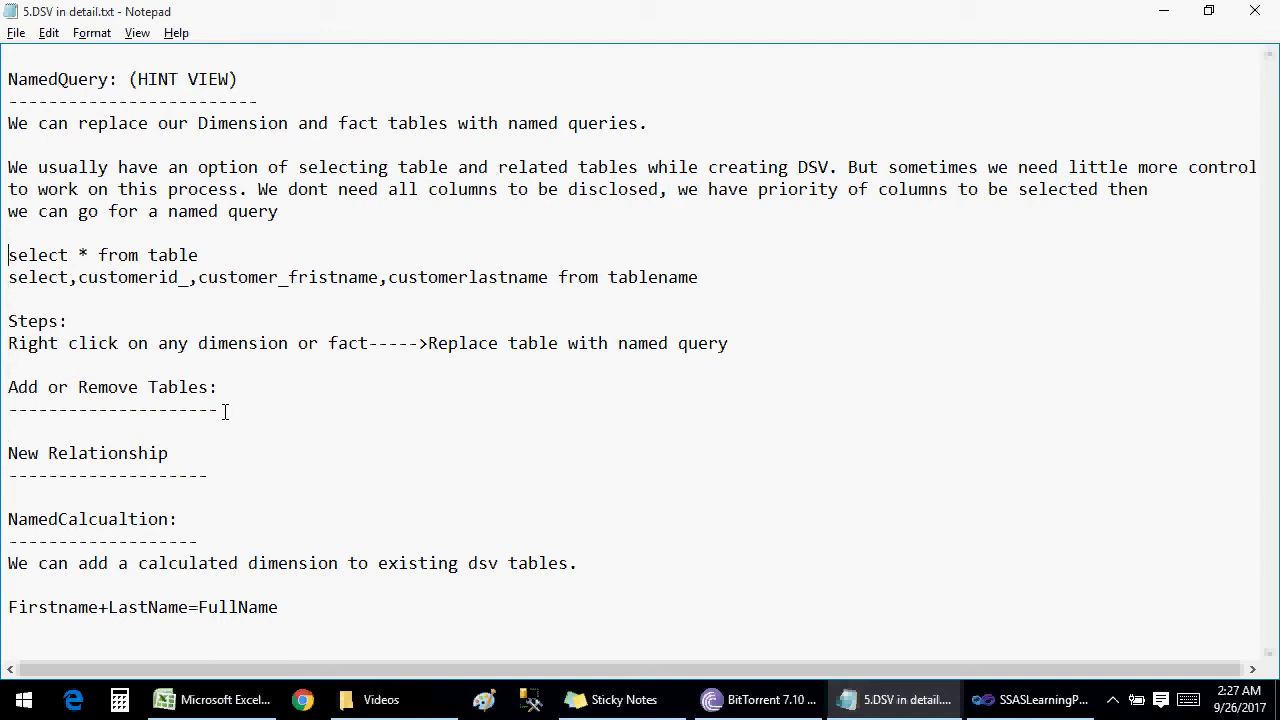
{"action": "key", "text": "Return"}
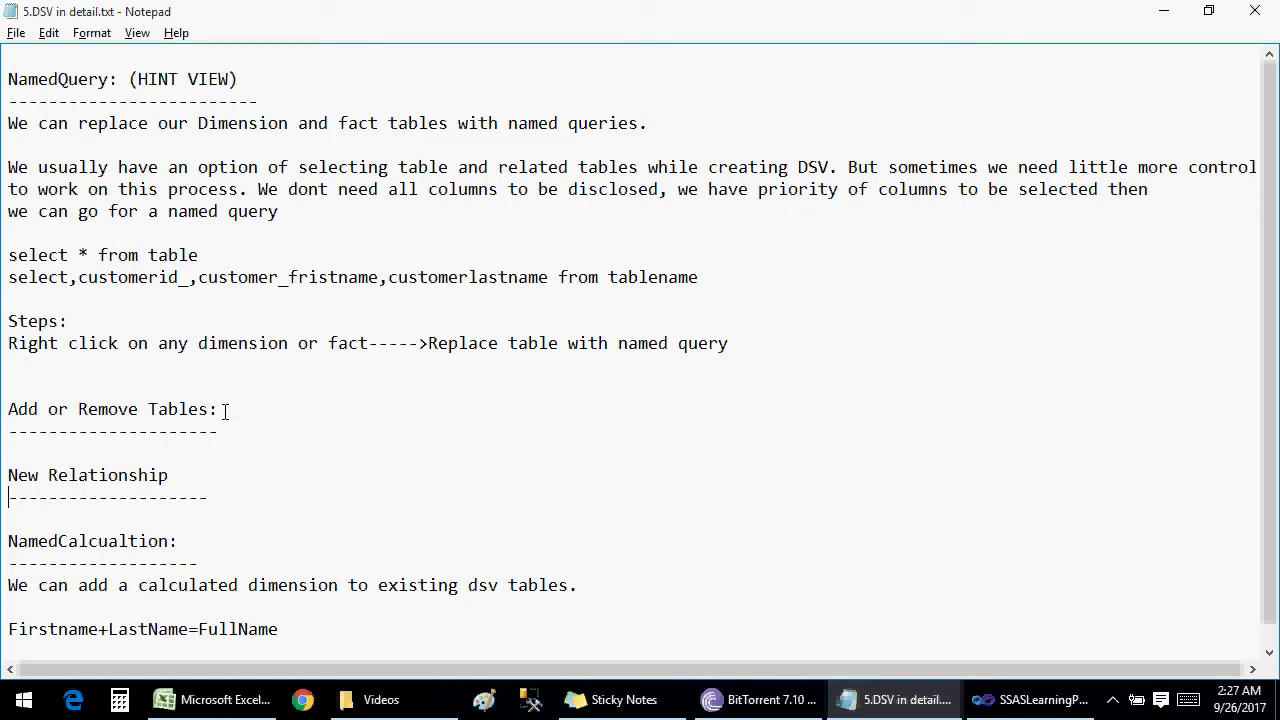
{"action": "key", "text": "shift+Up"}
{"action": "key", "text": "shift+Up"}
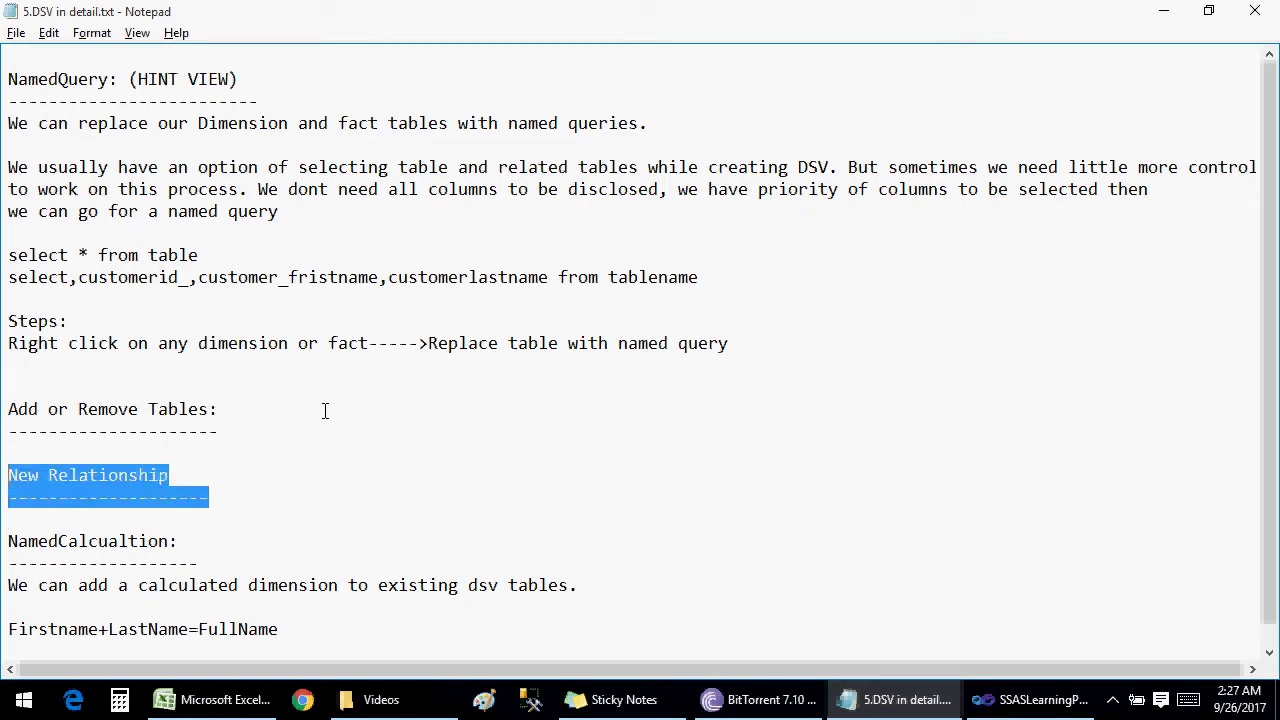
{"action": "left_click", "coordinate": [168, 505]}
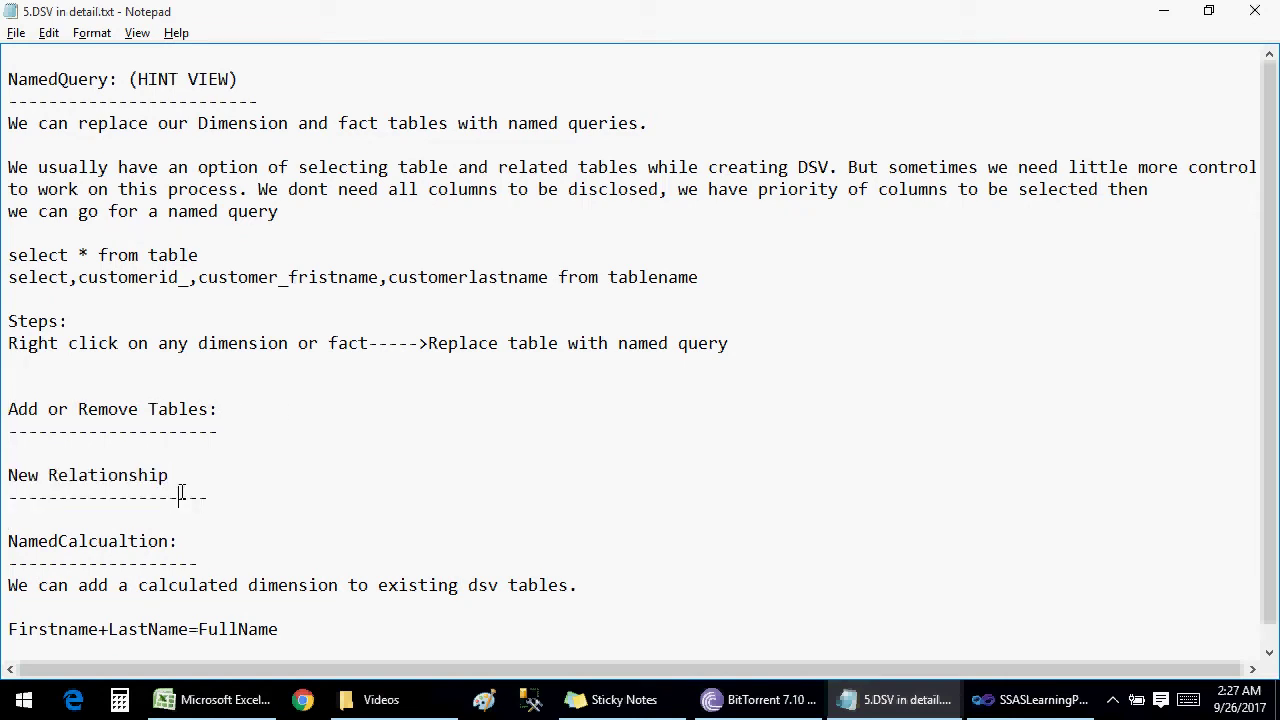
In Visual Studio, relate DimCustomer's GeographyKey to Dim_Geography's GeographyKey and define it as the logical primary key.
{"action": "left_click", "coordinate": [996, 706]}
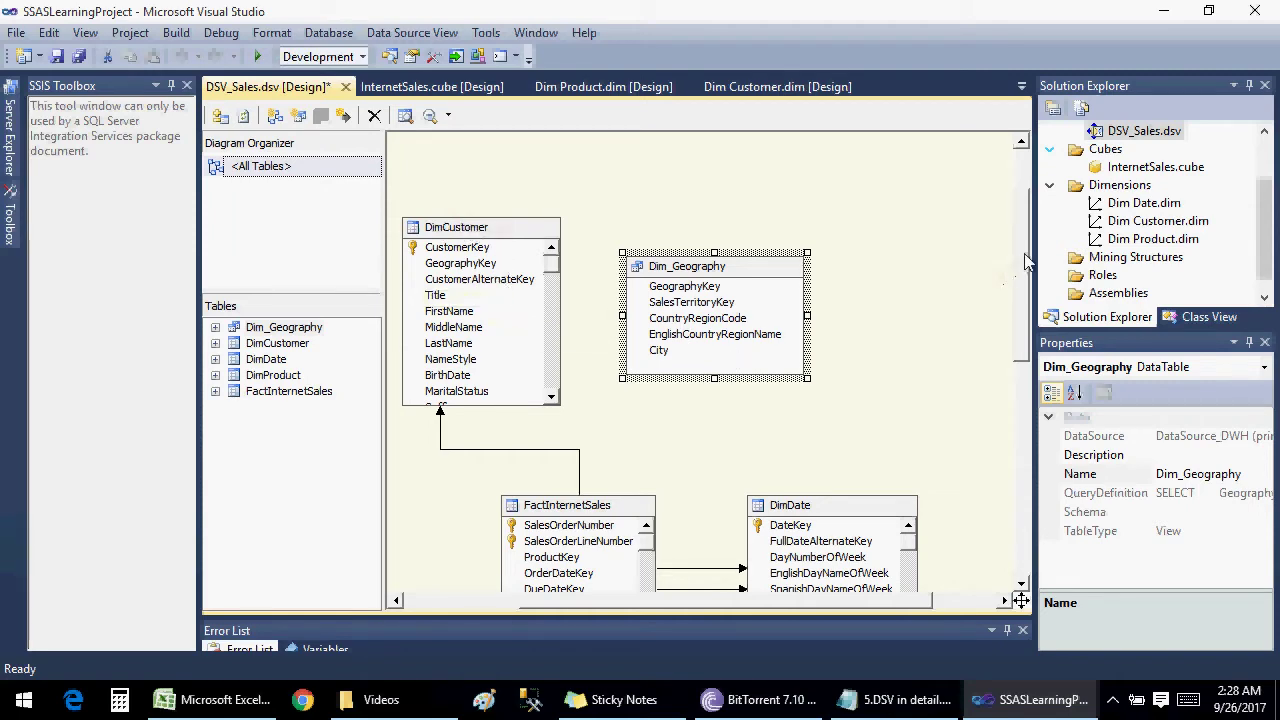
{"action": "left_click_drag", "start_coordinate": [1027, 262], "coordinate": [1003, 296]}
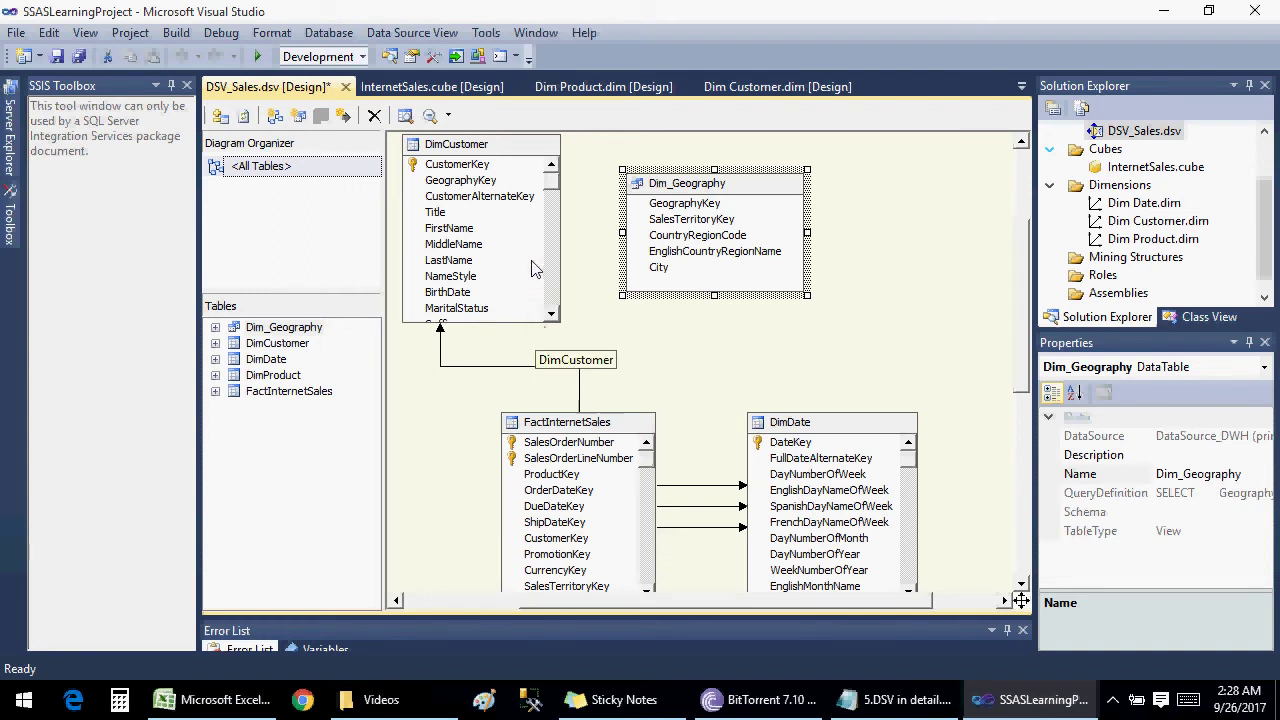
{"action": "left_click", "coordinate": [468, 184]}
{"action": "left_click_drag", "start_coordinate": [470, 186], "coordinate": [645, 203]}
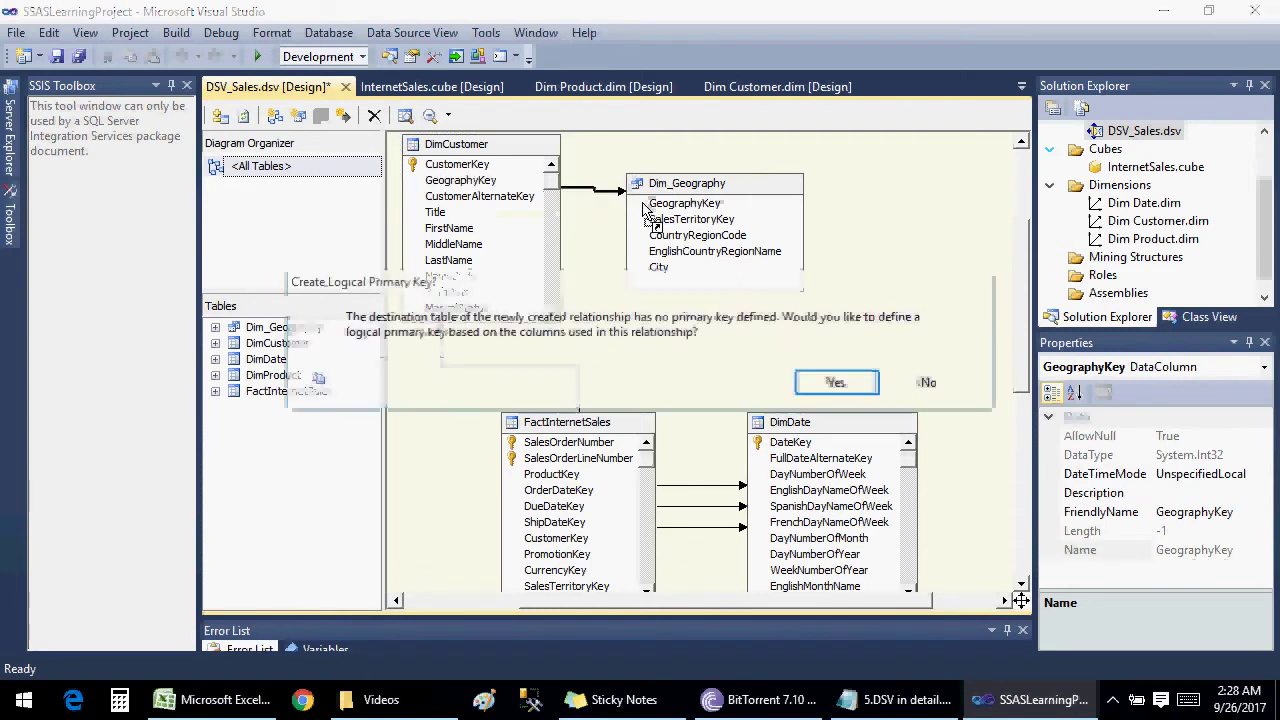
{"action": "left_click", "coordinate": [836, 384]}
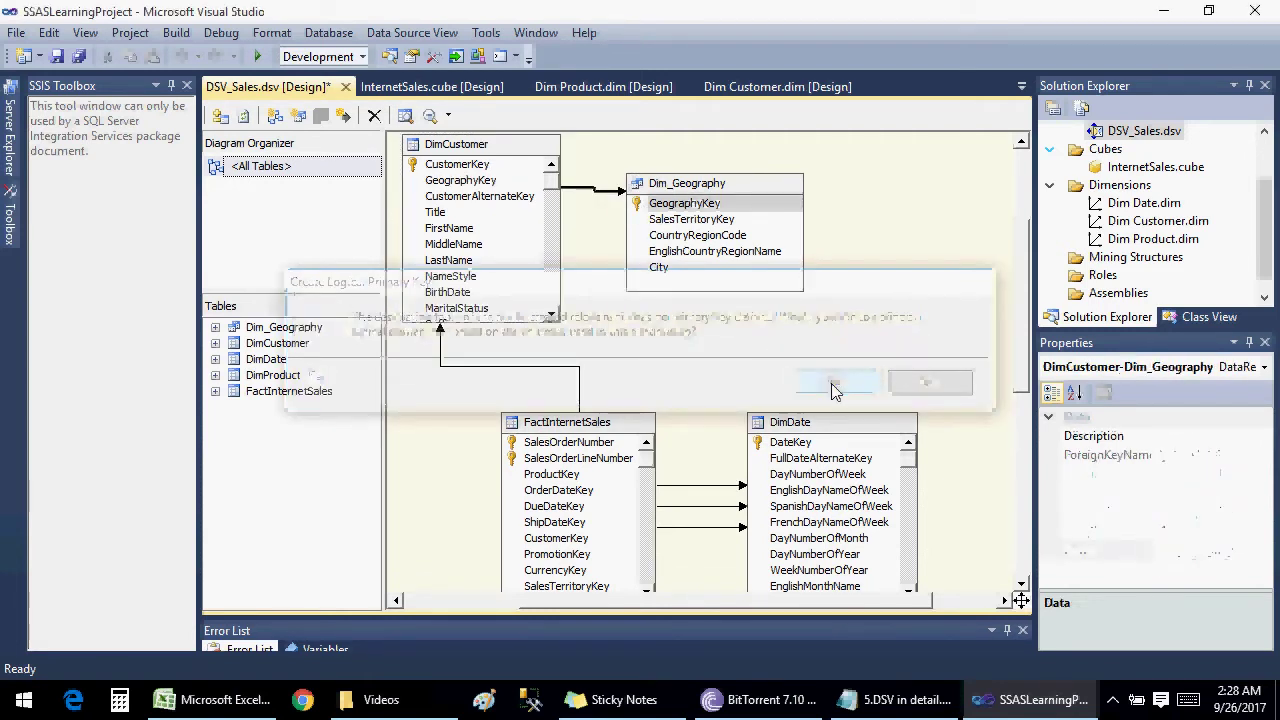
Review the source and destination tables and columns of the relationship between DimCustomer and Dim_Geography.
{"action": "right_click", "coordinate": [578, 190]}
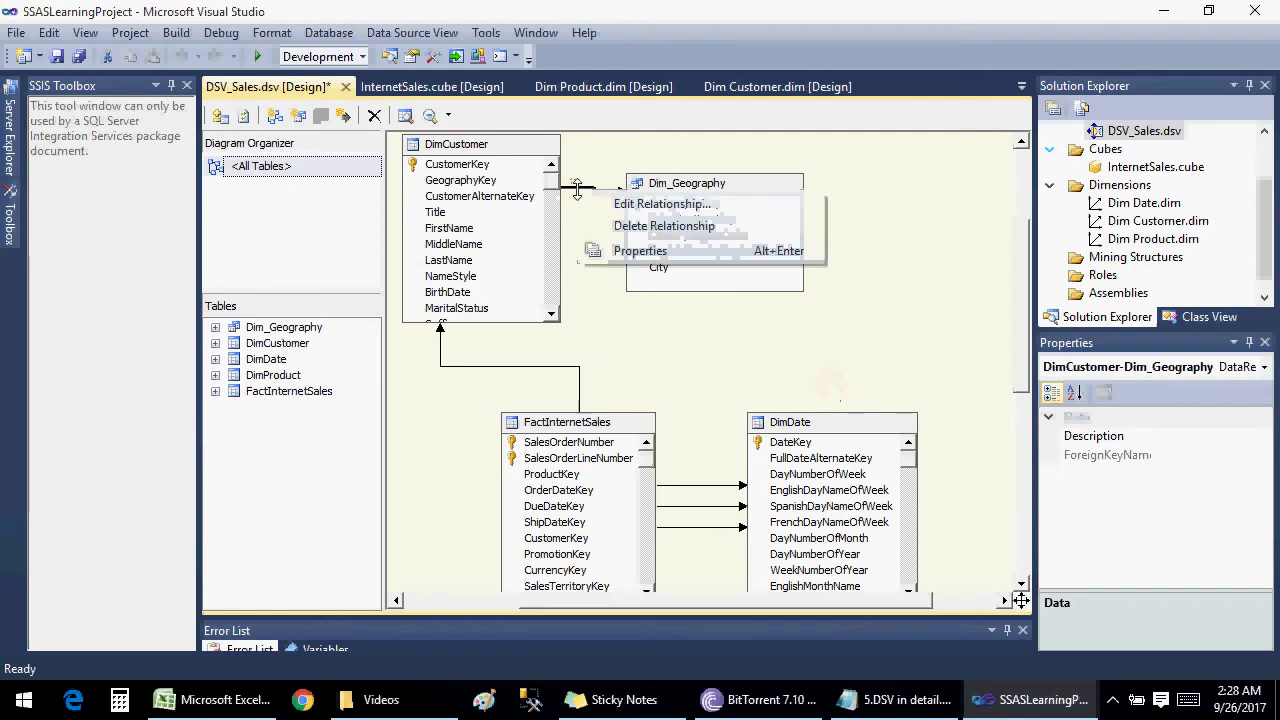
{"action": "left_click", "coordinate": [610, 205]}
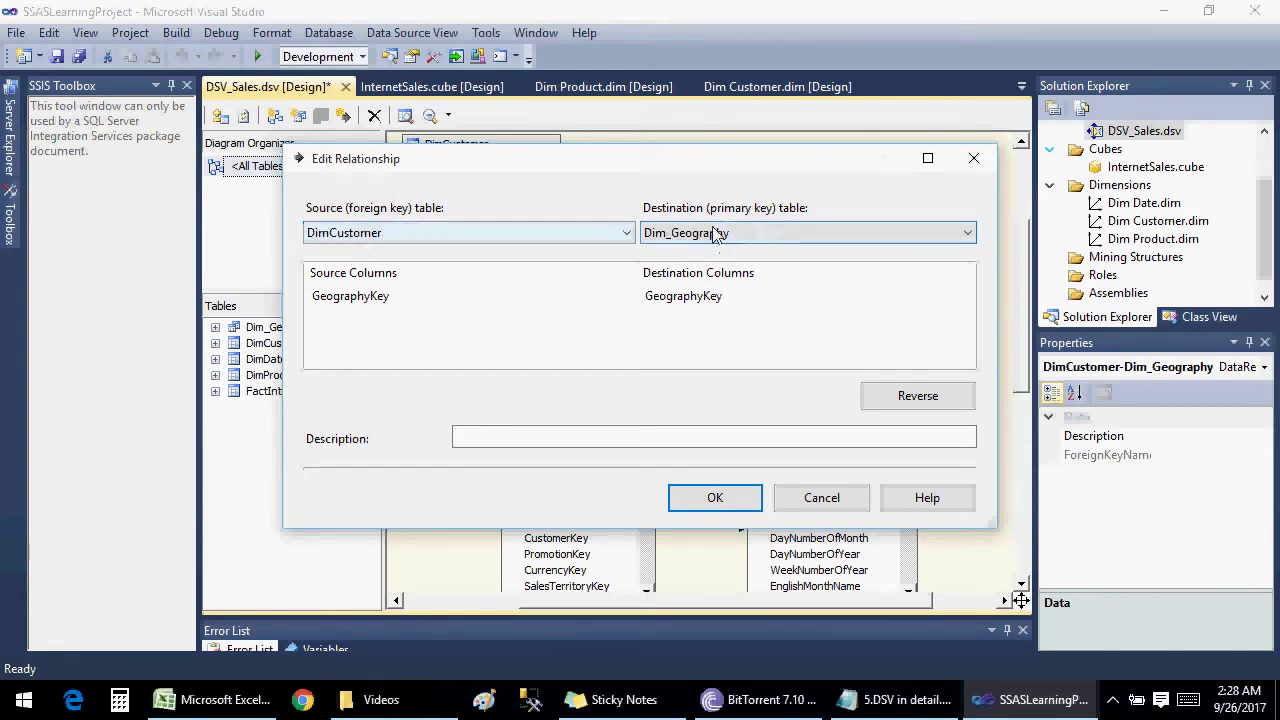
{"action": "left_click_drag", "start_coordinate": [748, 166], "coordinate": [763, 282]}
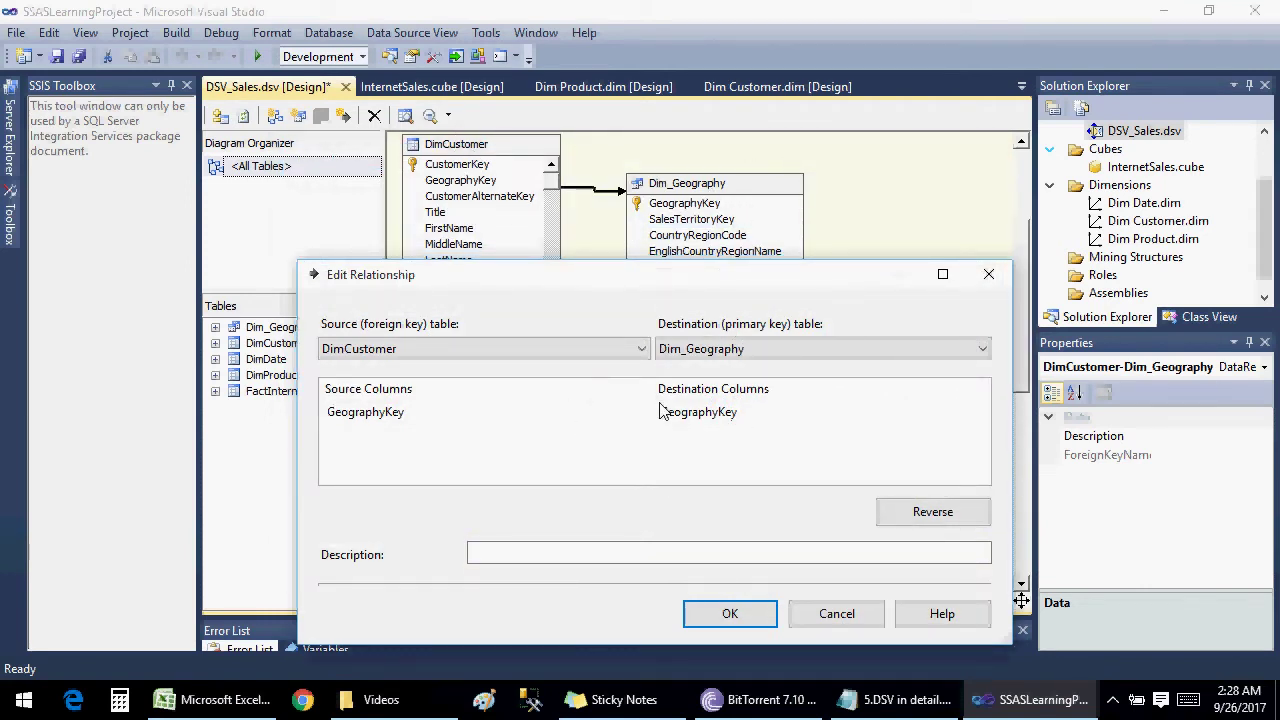
{"action": "left_click", "coordinate": [988, 274]}
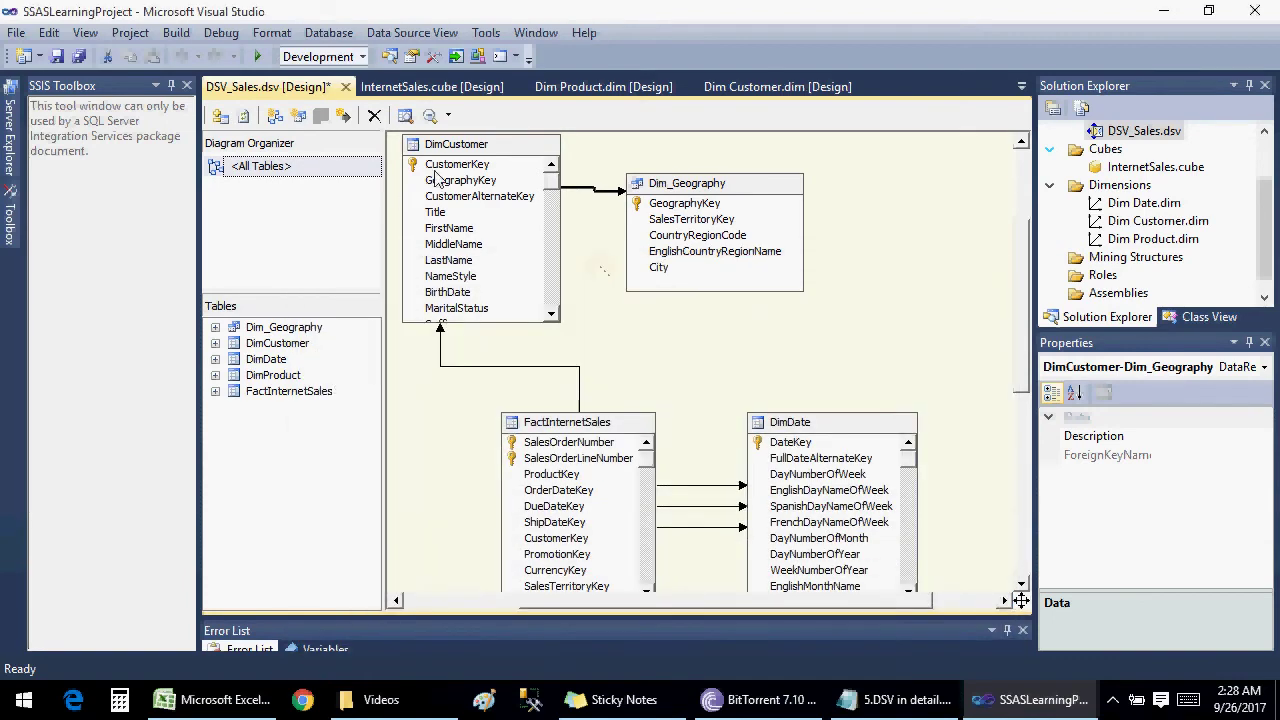
View the settings for specifying a new relationship without creating one.
{"action": "left_click", "coordinate": [590, 203]}
{"action": "right_click", "coordinate": [590, 203]}
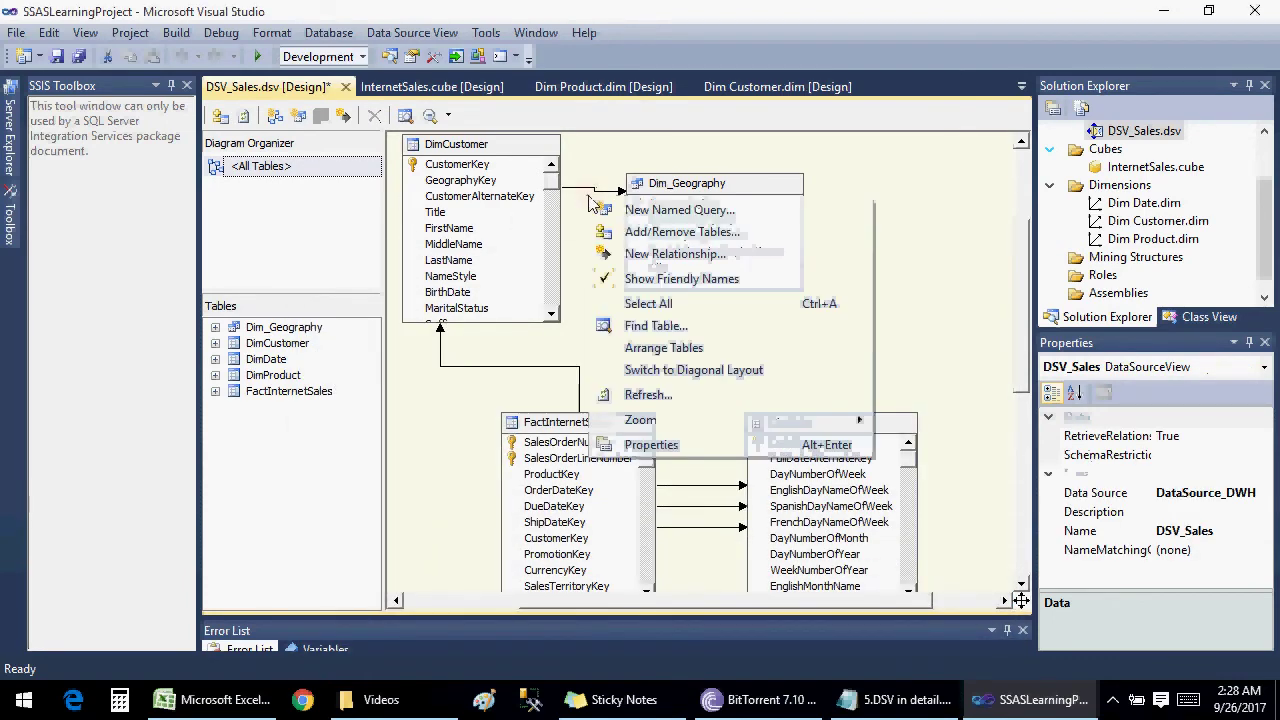
{"action": "left_click", "coordinate": [657, 258]}
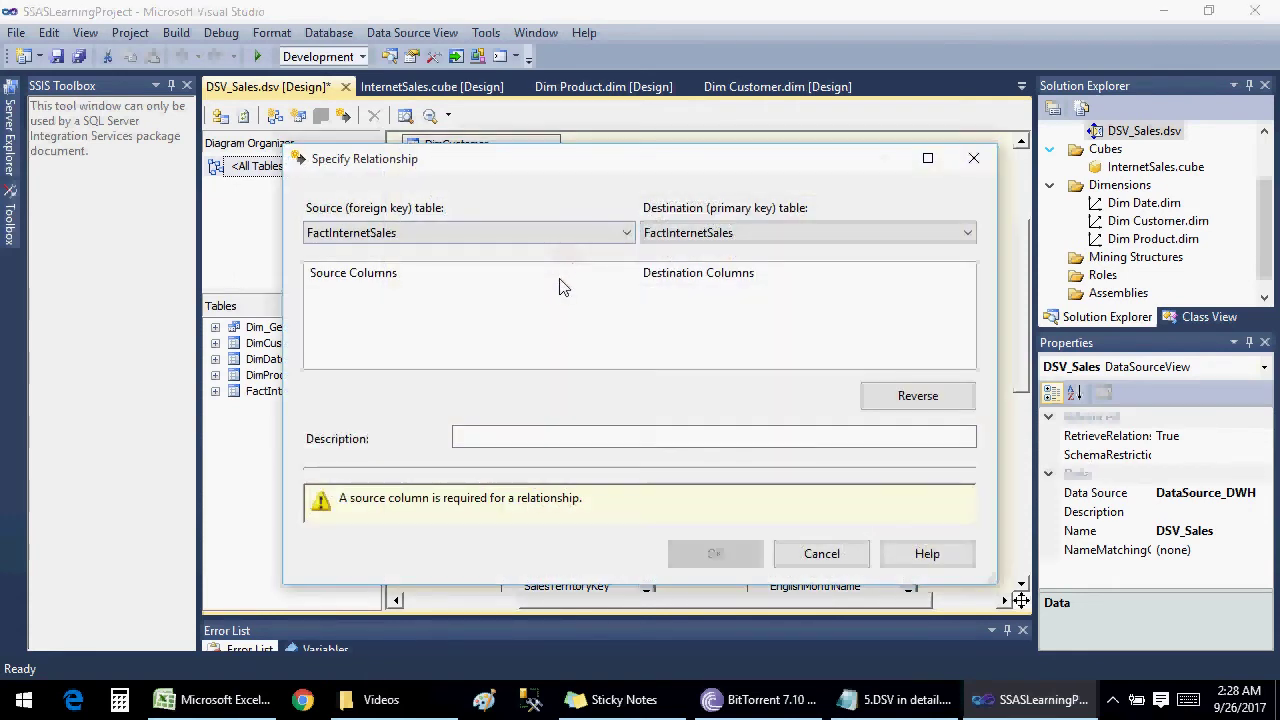
{"action": "left_click", "coordinate": [976, 172]}
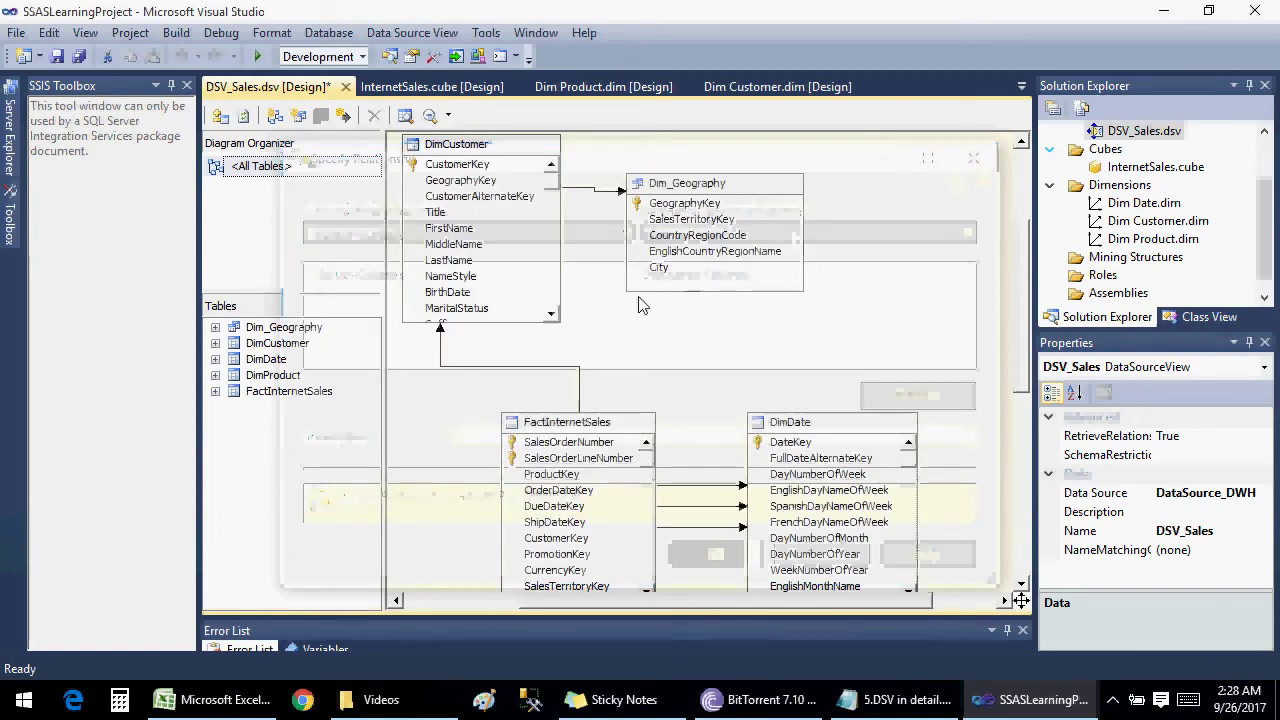
Delete the Dim_Geography named query from the data source view.
{"action": "left_click", "coordinate": [878, 712]}
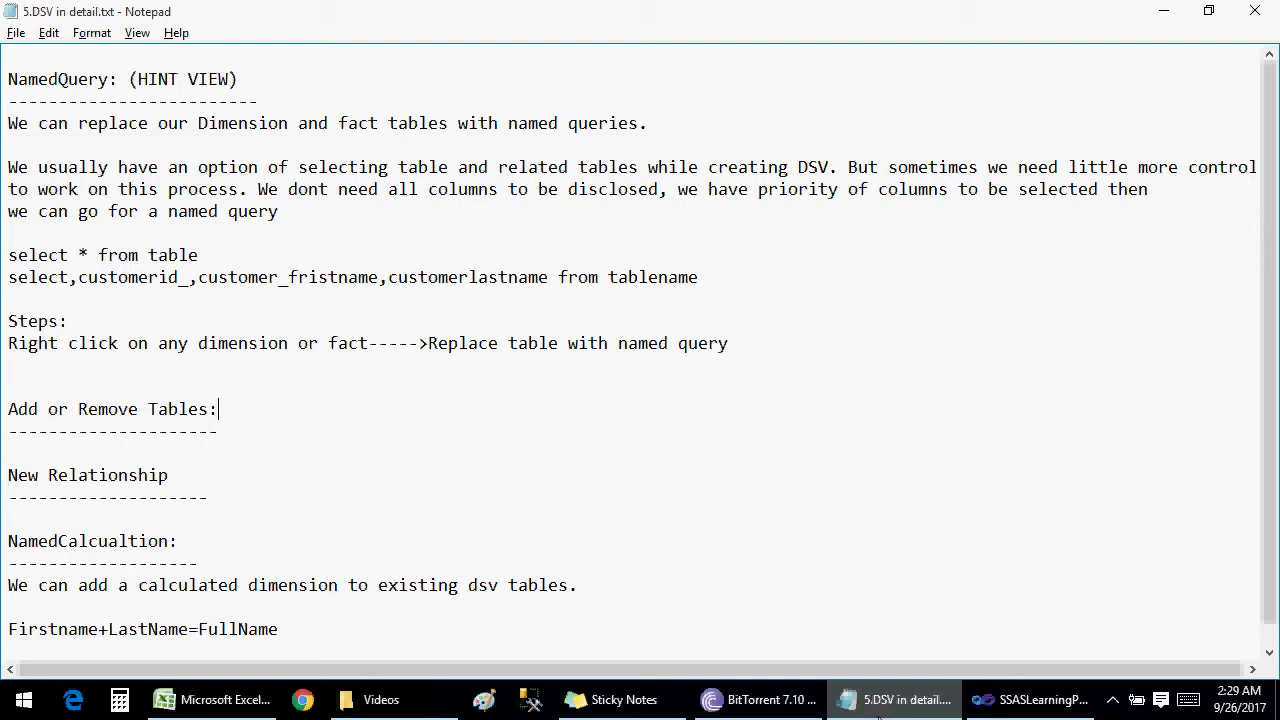
{"action": "left_click", "coordinate": [1032, 700]}
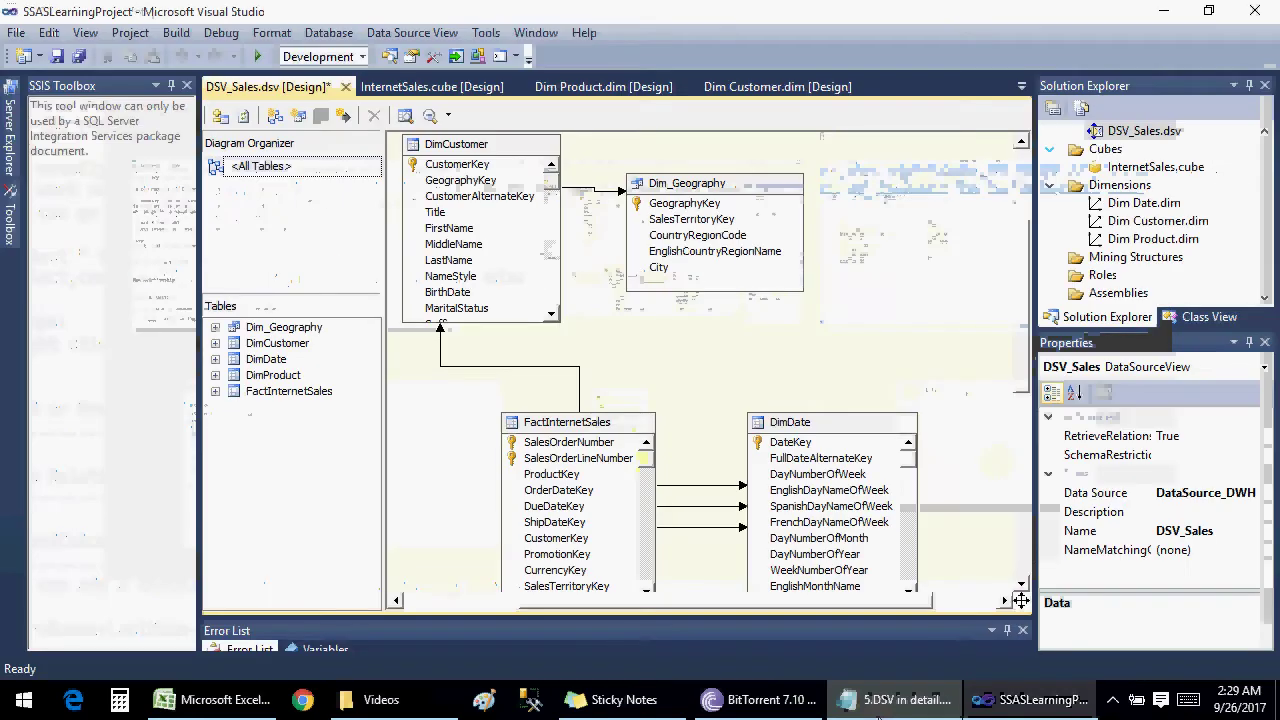
{"action": "left_click", "coordinate": [680, 190]}
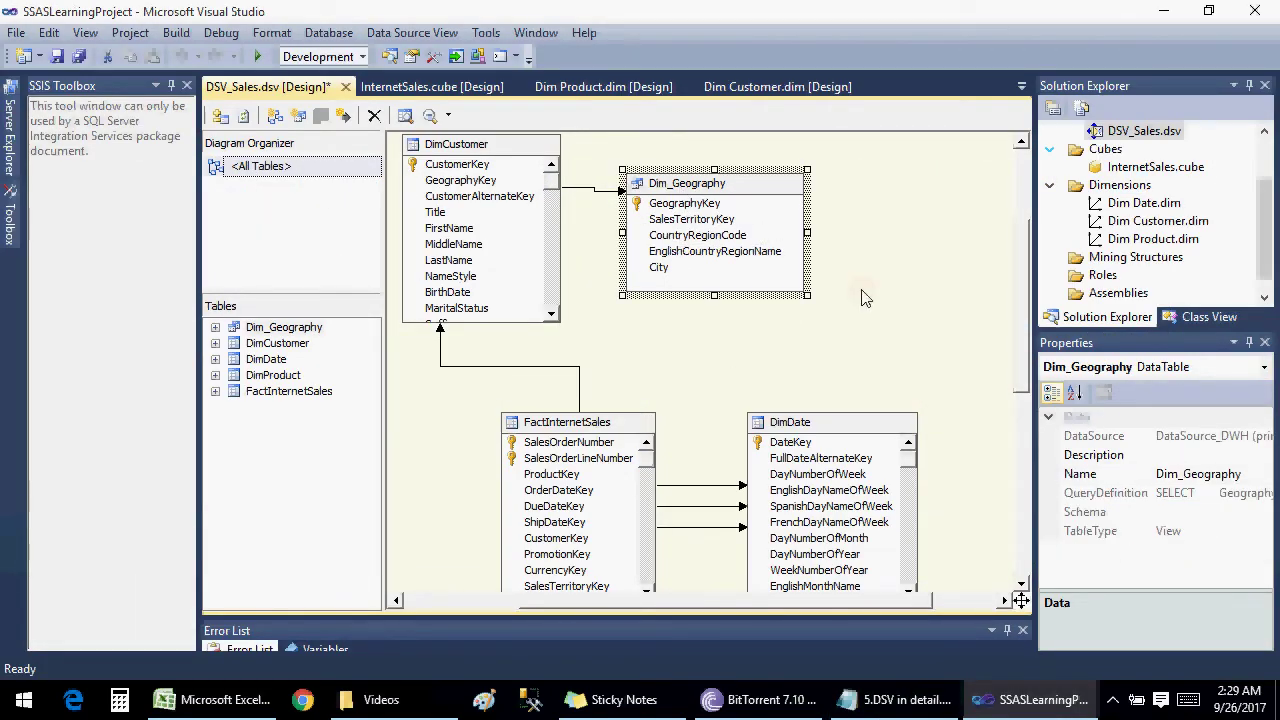
{"action": "key", "text": "Delete"}
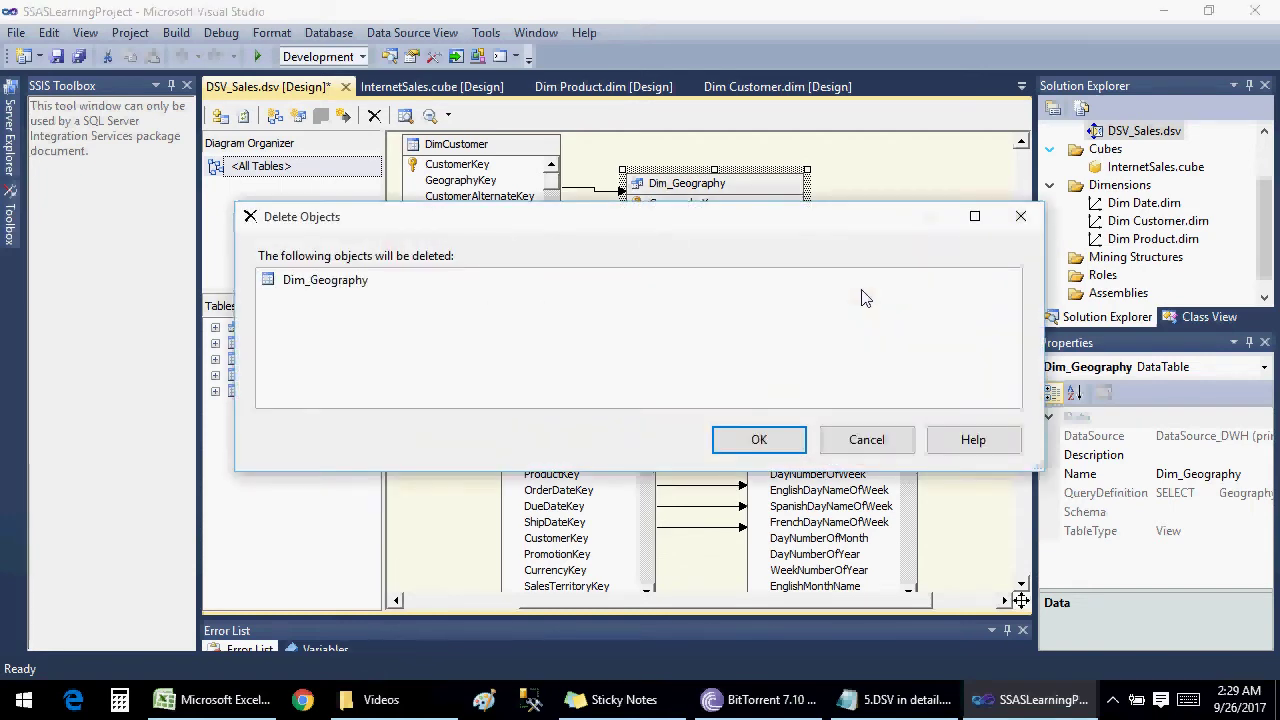
{"action": "key", "text": "Return"}
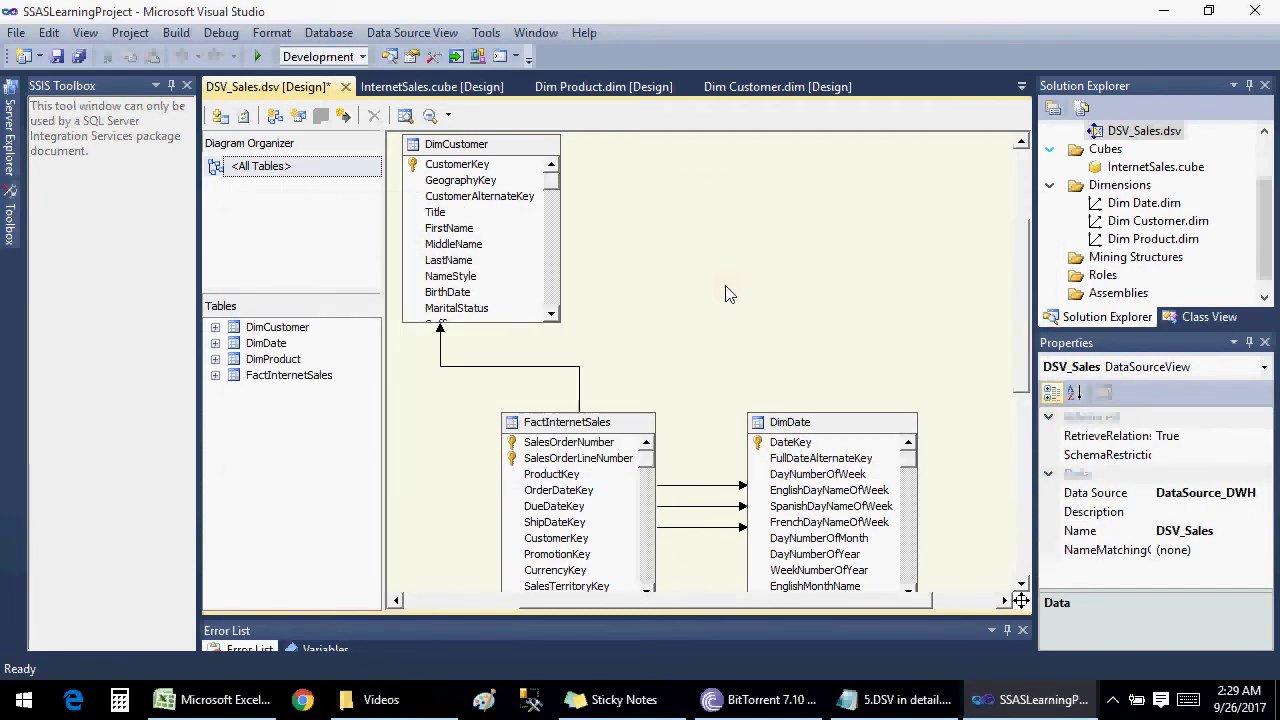
Add the DimGeography table from DataSource_DWH to the objects included in the data source view.
{"action": "right_click", "coordinate": [645, 227]}
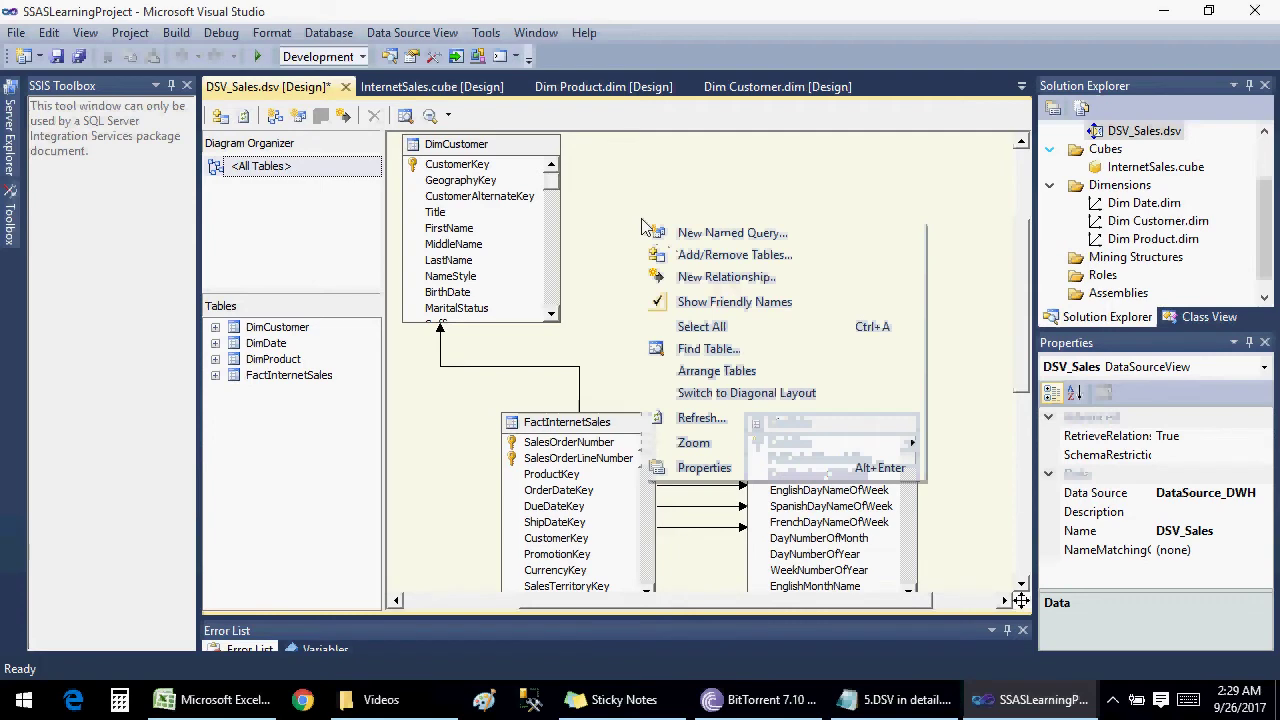
{"action": "left_click", "coordinate": [735, 257]}
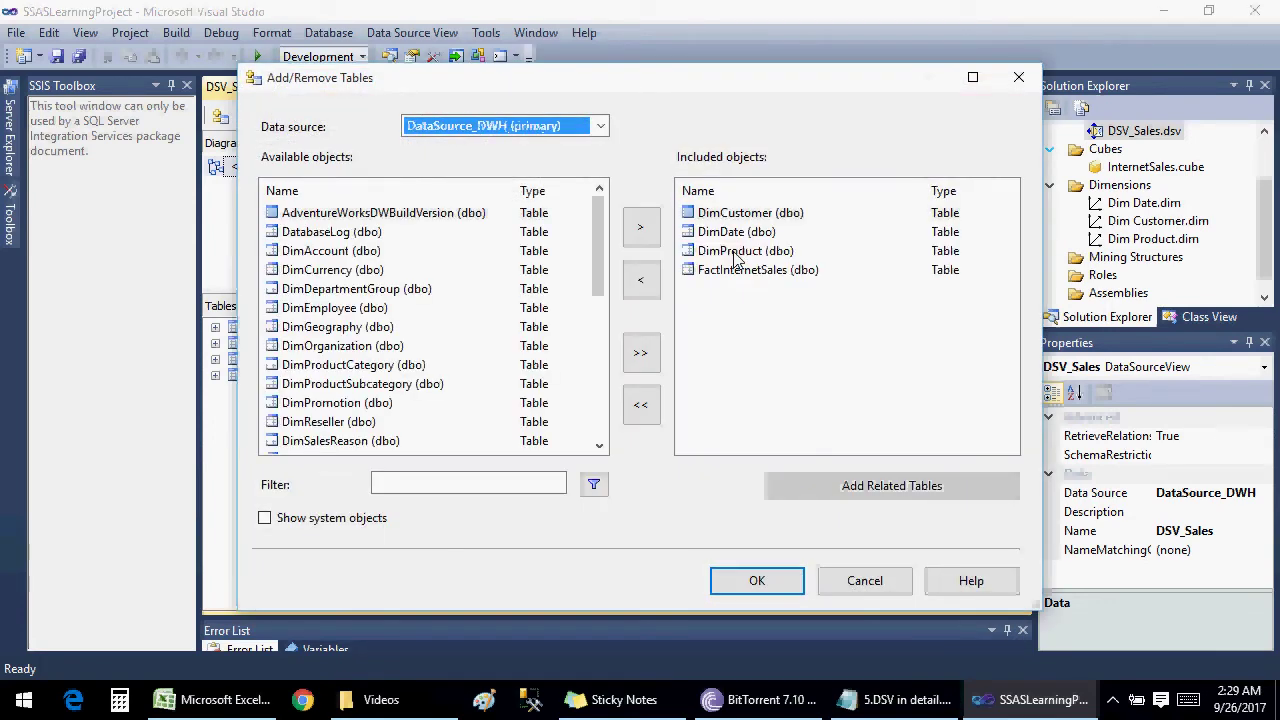
{"action": "left_click", "coordinate": [330, 327]}
{"action": "left_click", "coordinate": [641, 228]}
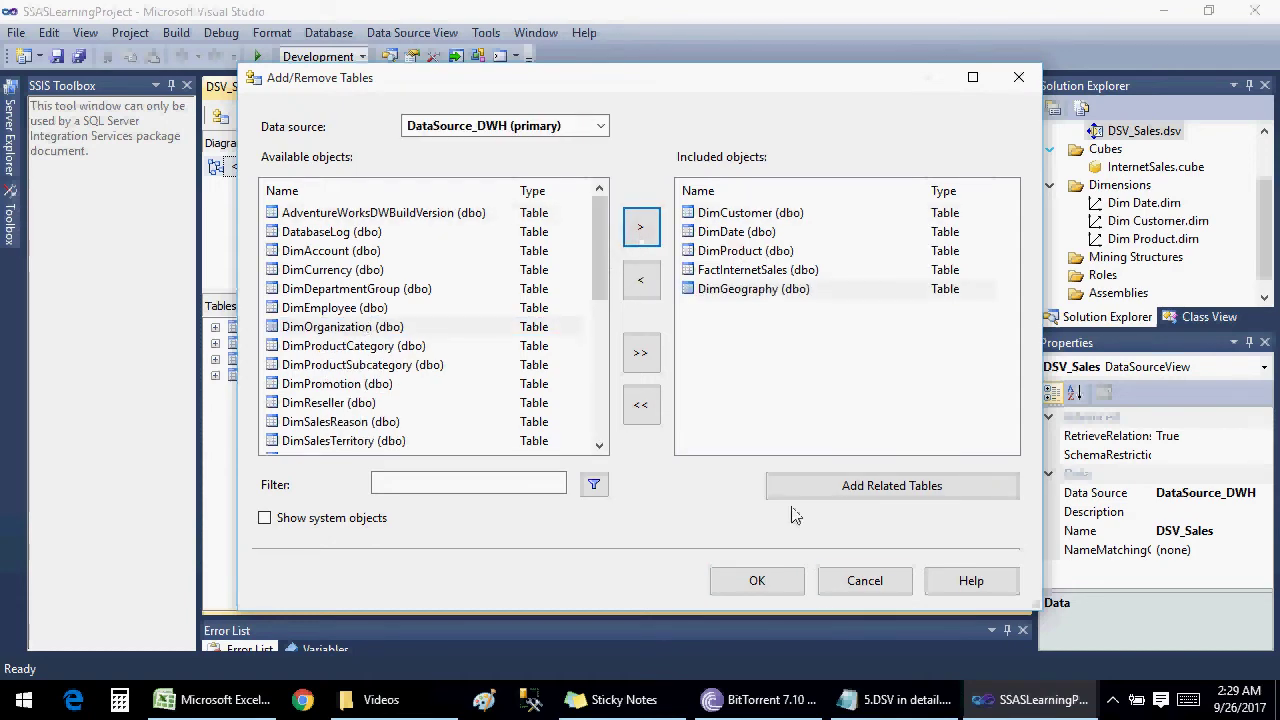
{"action": "left_click", "coordinate": [757, 580]}
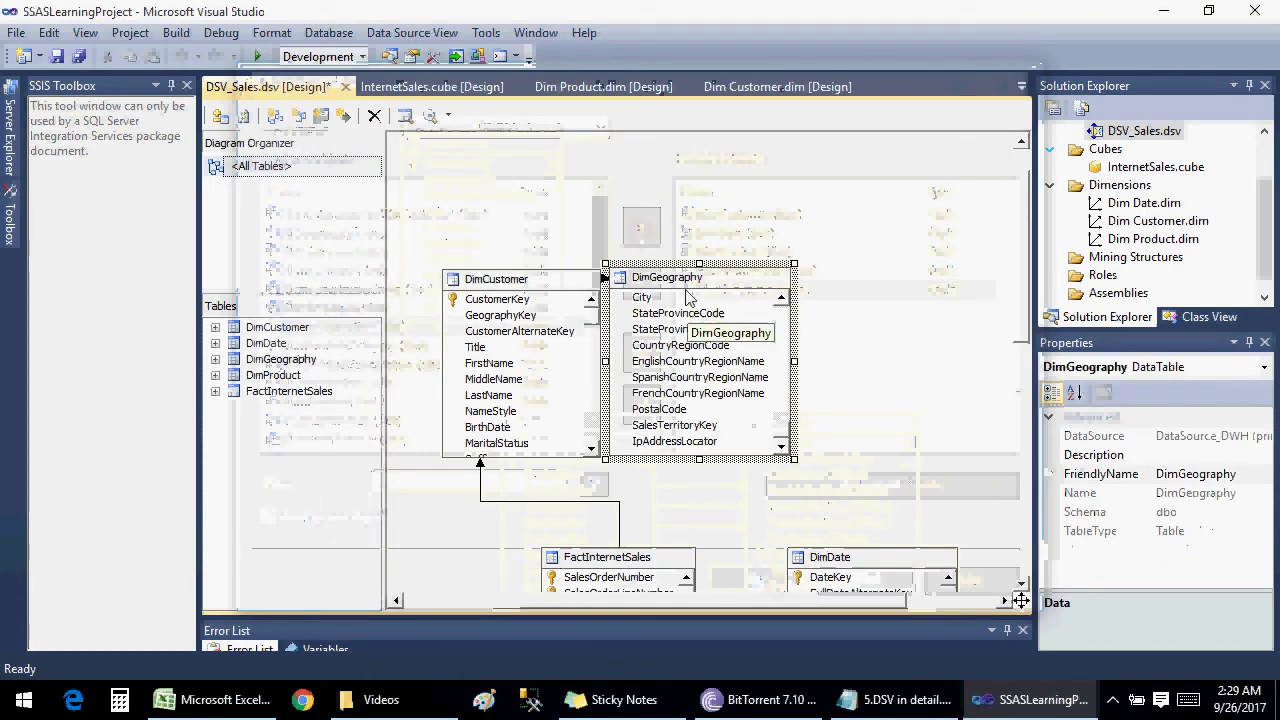
Reposition the DimGeography table with a gap beside DimCustomer so the relationship line between them shows.
{"action": "left_click_drag", "start_coordinate": [684, 280], "coordinate": [867, 284]}
{"action": "left_click", "coordinate": [617, 346]}
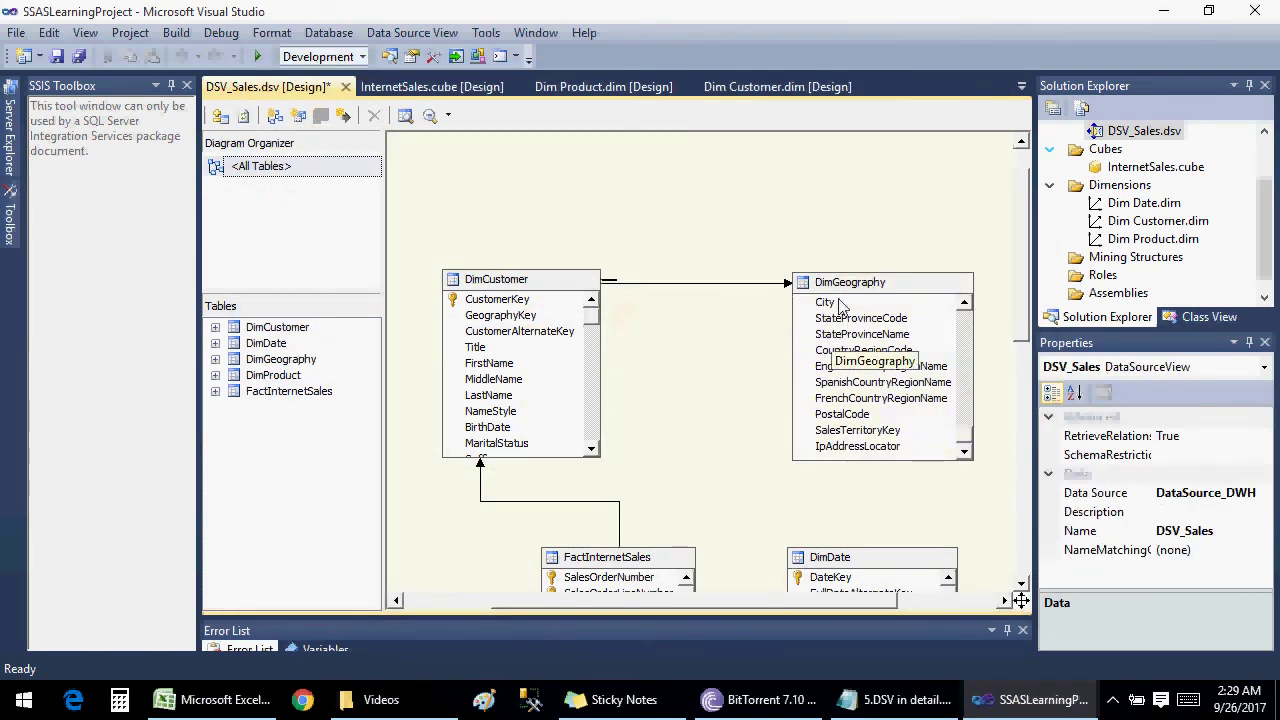
{"action": "left_click_drag", "start_coordinate": [842, 284], "coordinate": [796, 294]}
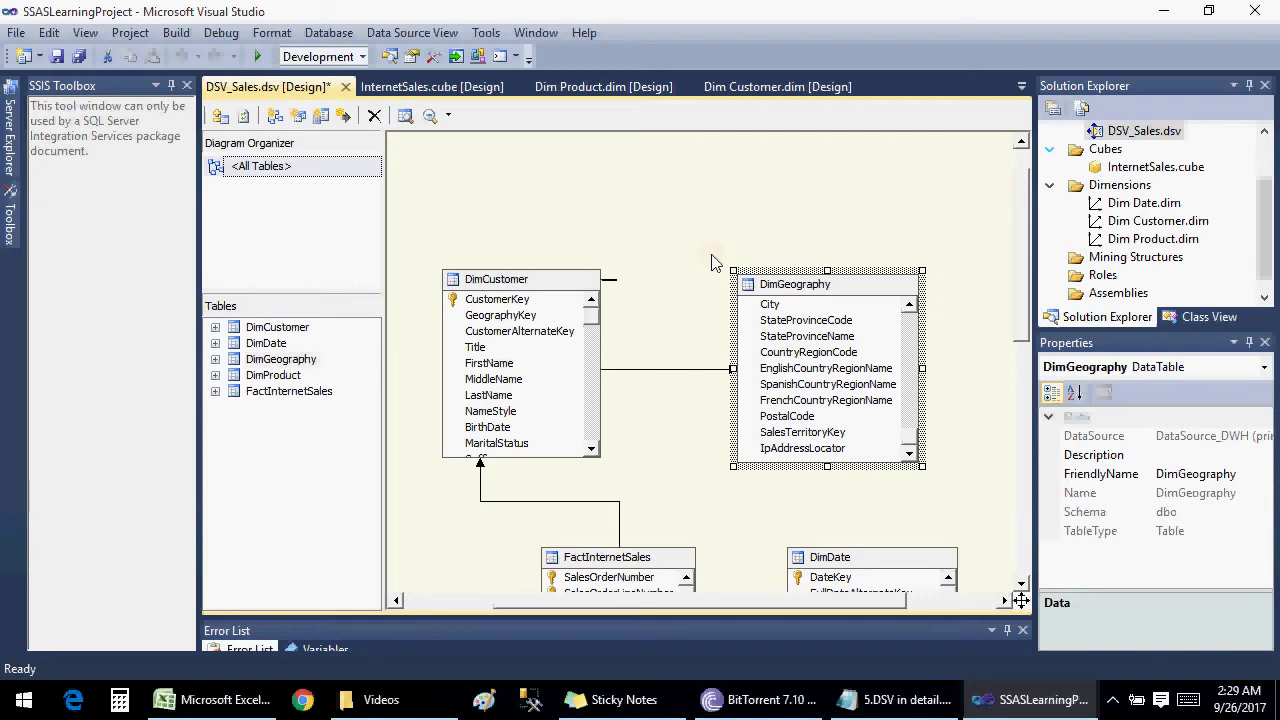
Switch to Notepad and review the notes on adding or removing tables, new relationships and named calculations.
{"action": "left_click", "coordinate": [845, 699]}
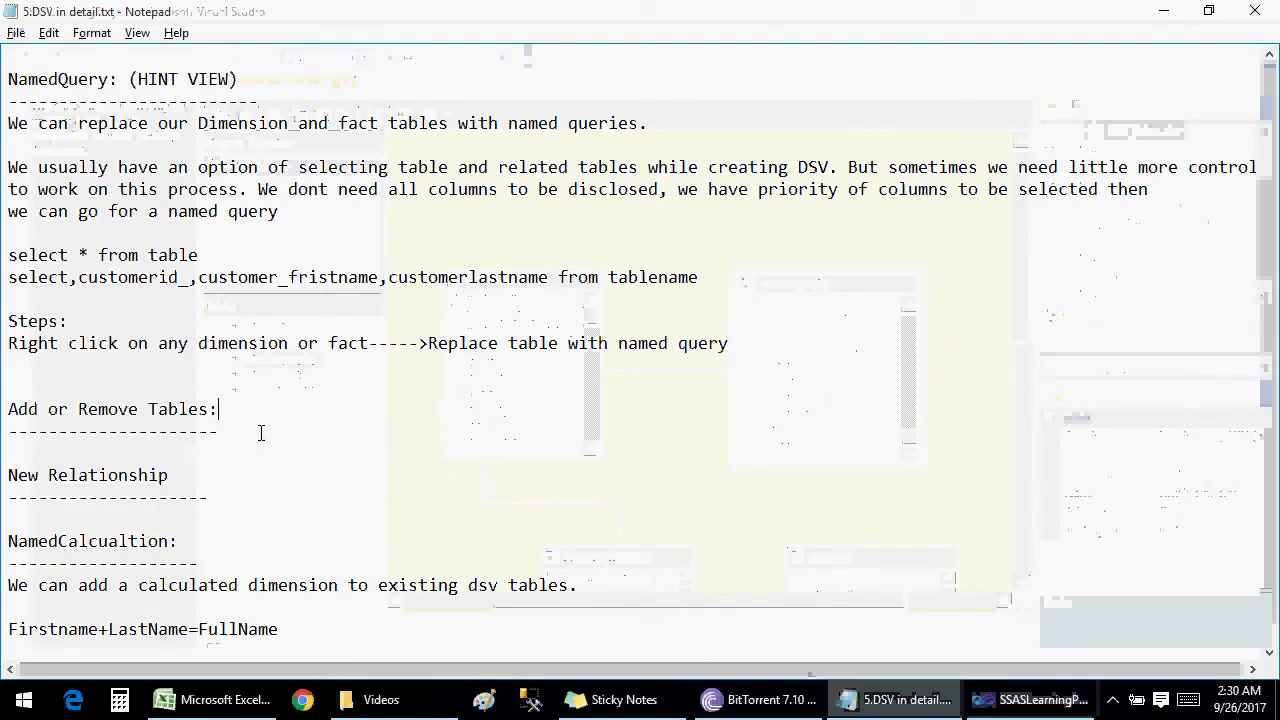
{"action": "left_click", "coordinate": [219, 405]}
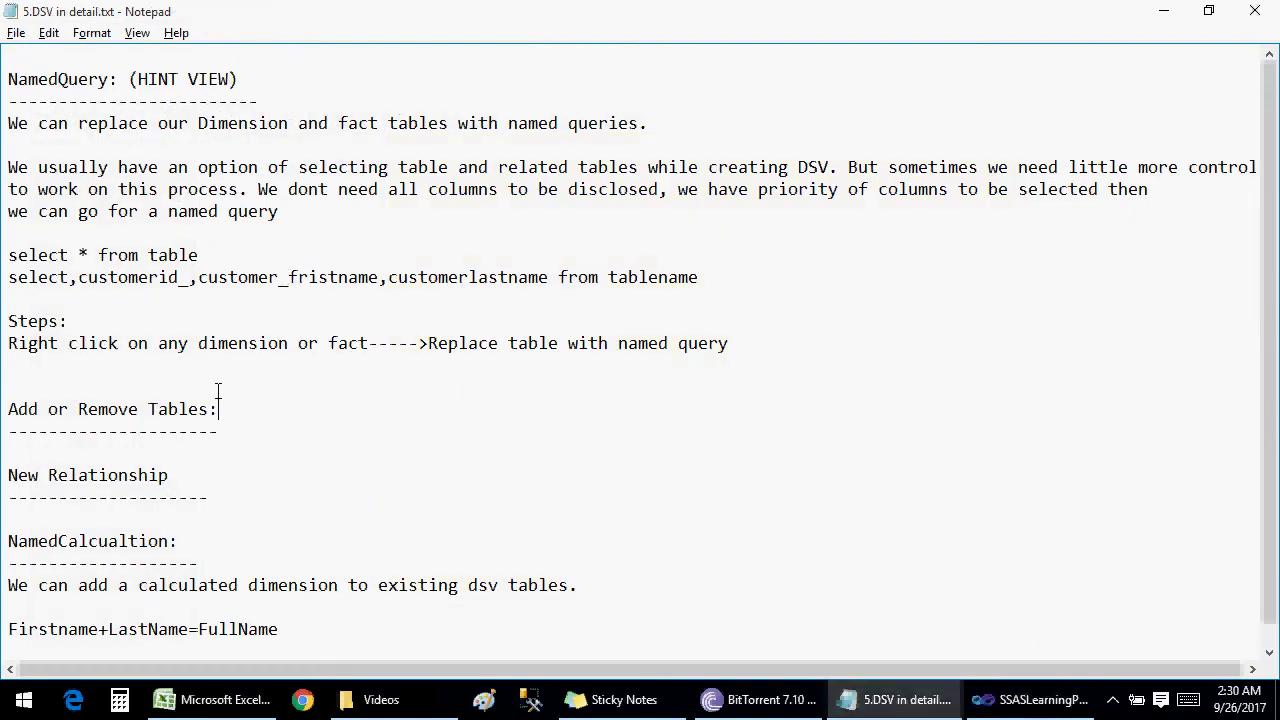
{"action": "left_click", "coordinate": [249, 469]}
{"action": "left_click", "coordinate": [266, 526]}
{"action": "key", "text": "Down"}
{"action": "key", "text": "Down"}
{"action": "key", "text": "Down"}
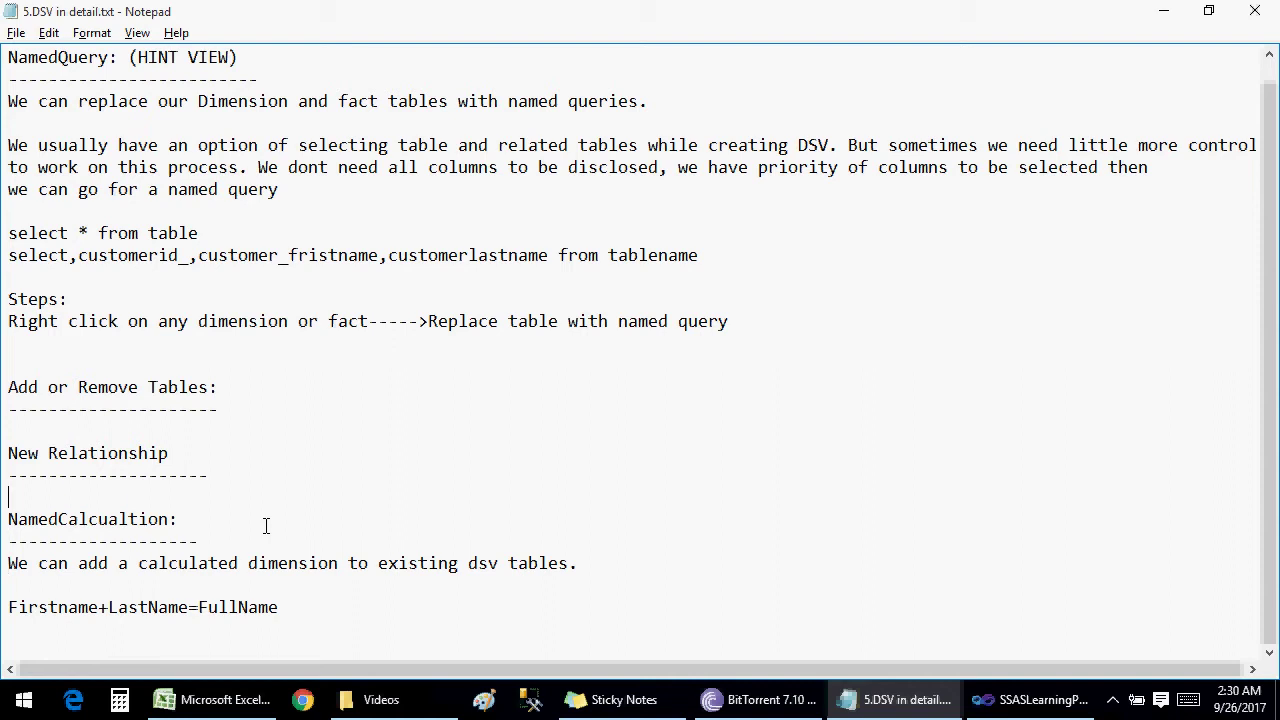
Switch to Visual Studio, review the commands available for the diagram, and return to the notes in Notepad.
{"action": "left_click", "coordinate": [1036, 699]}
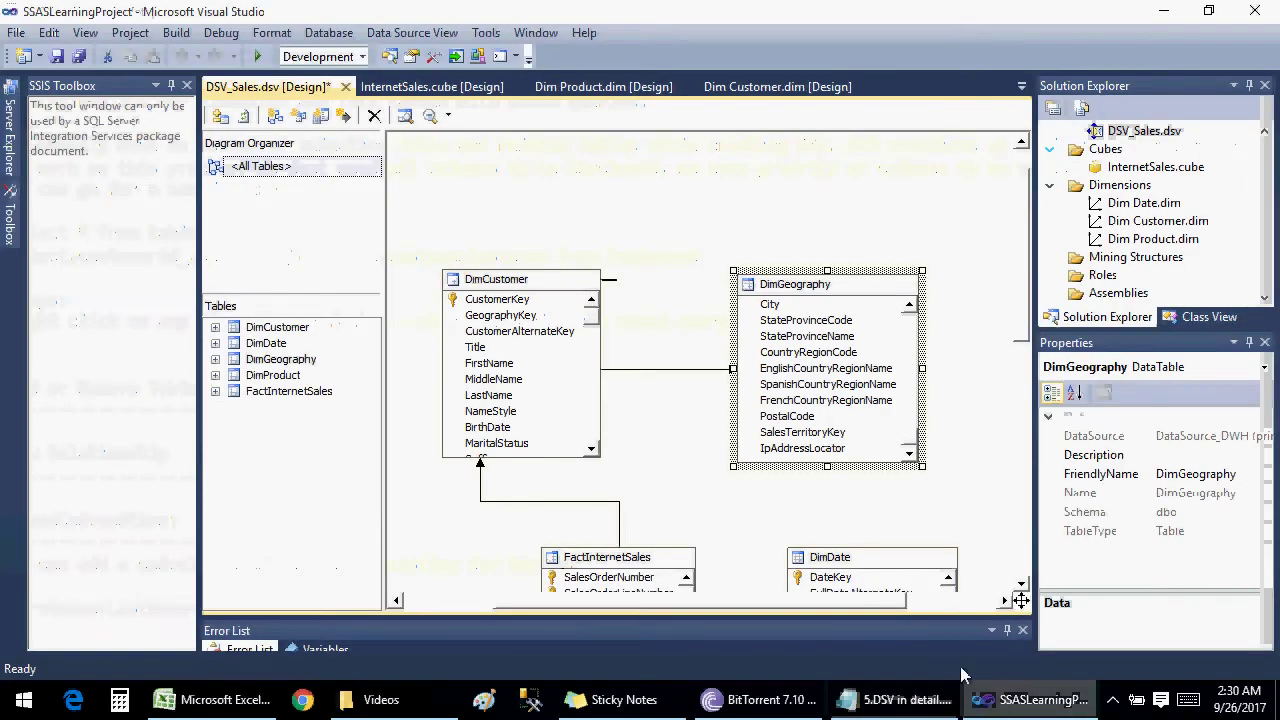
{"action": "right_click", "coordinate": [633, 224]}
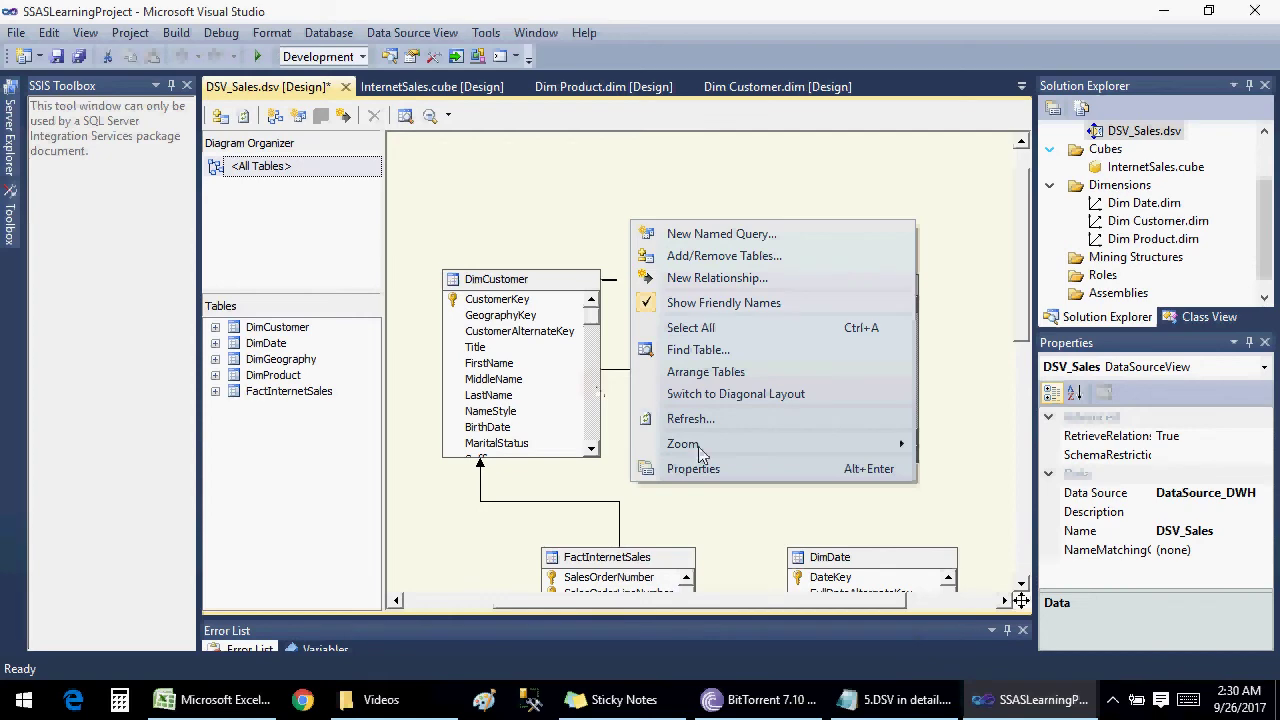
{"action": "left_click", "coordinate": [850, 692]}
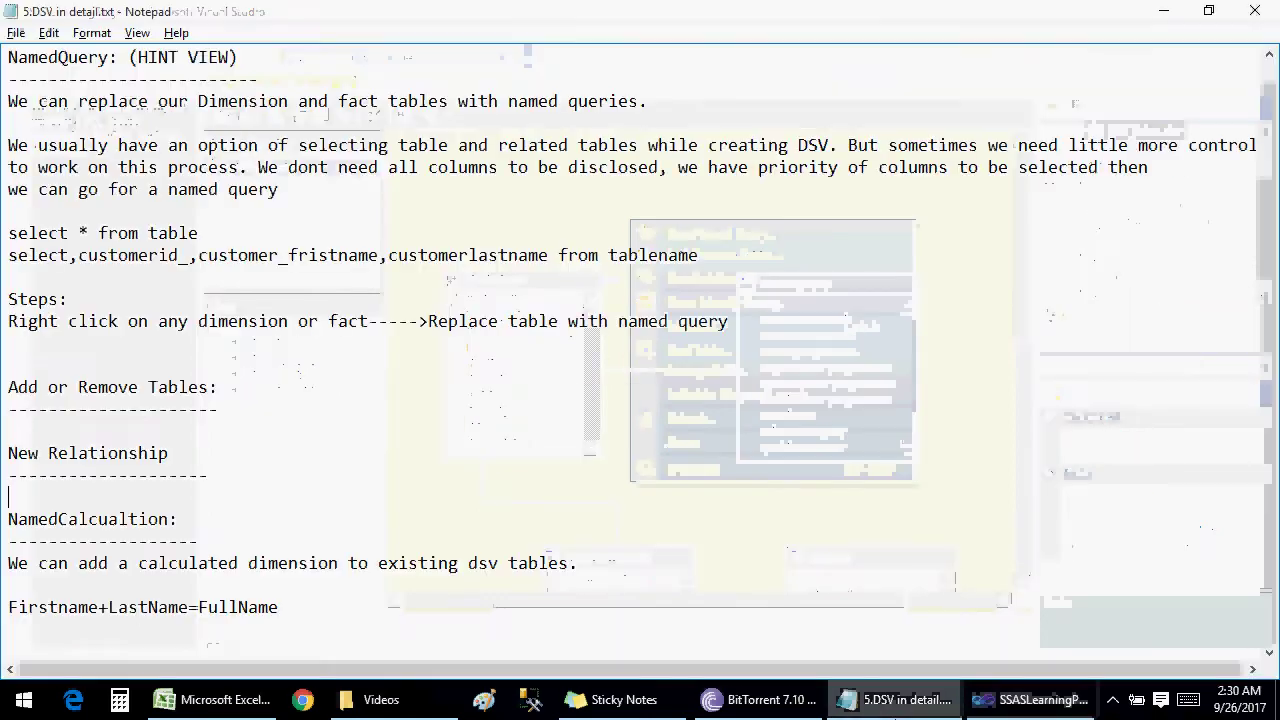
Switch to Visual Studio and review the commands available for the DimCustomer table.
{"action": "key", "text": "alt+Tab"}
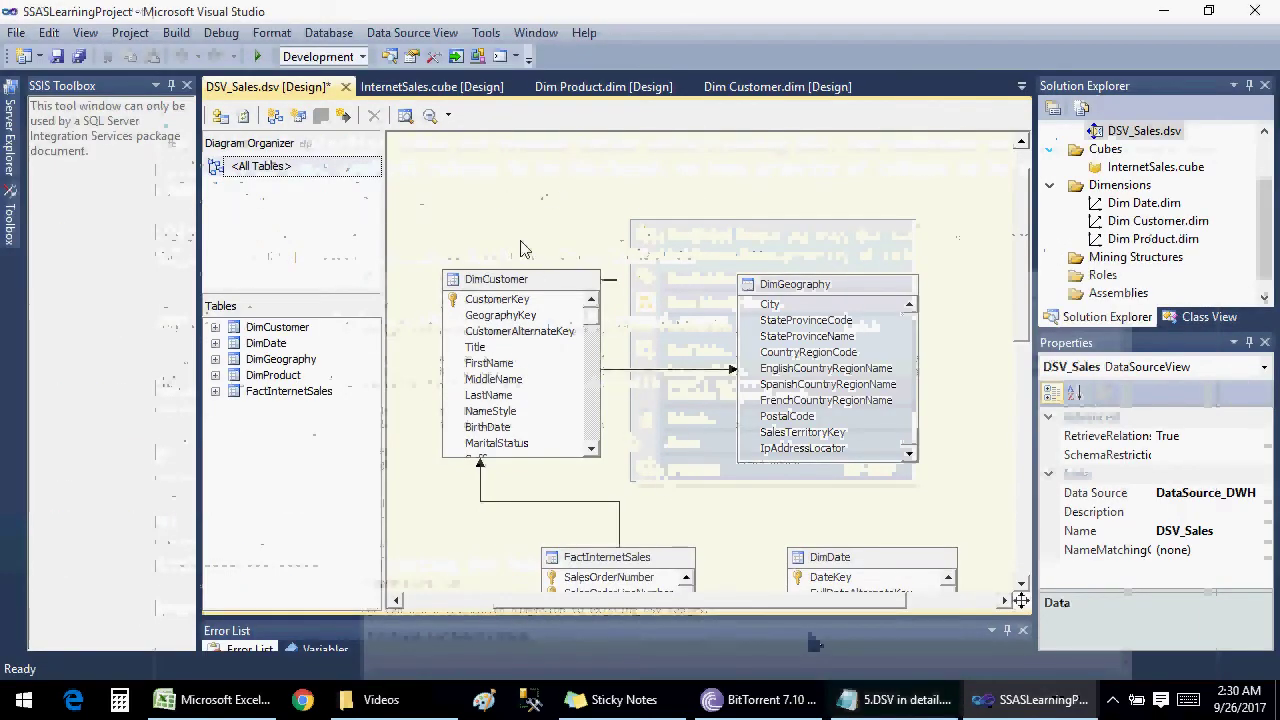
{"action": "left_click", "coordinate": [502, 284]}
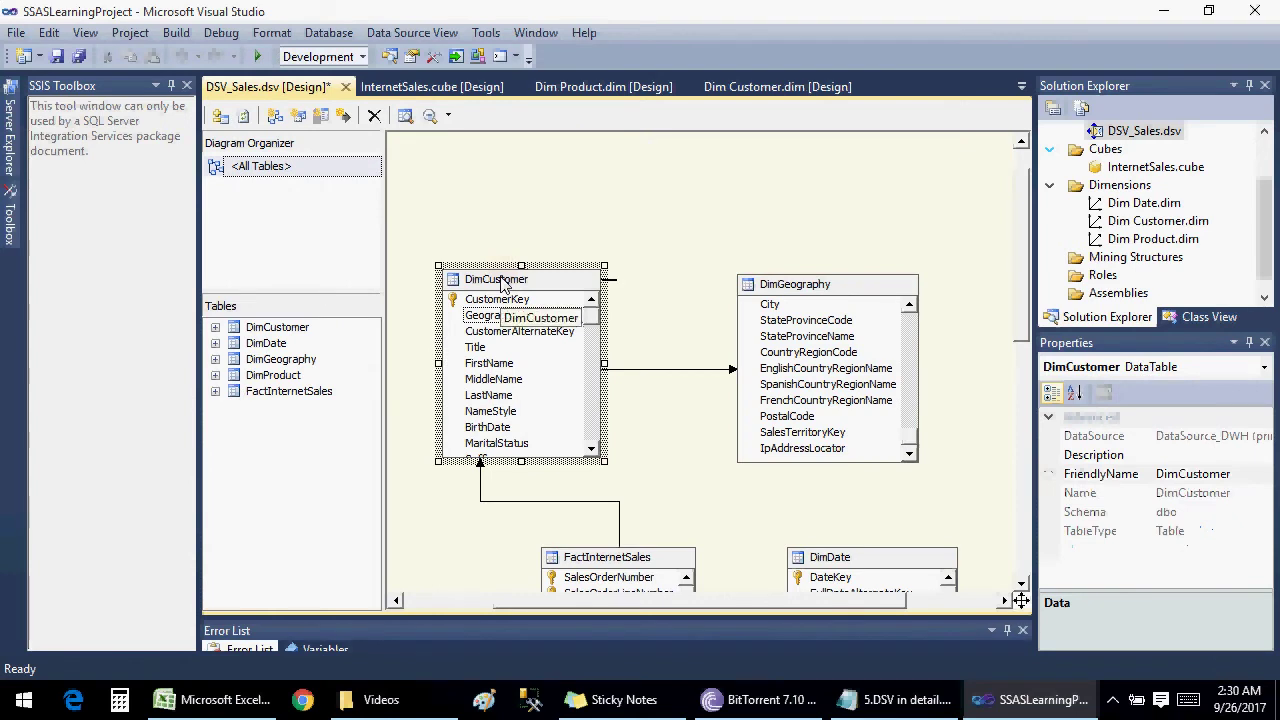
{"action": "right_click", "coordinate": [500, 279]}
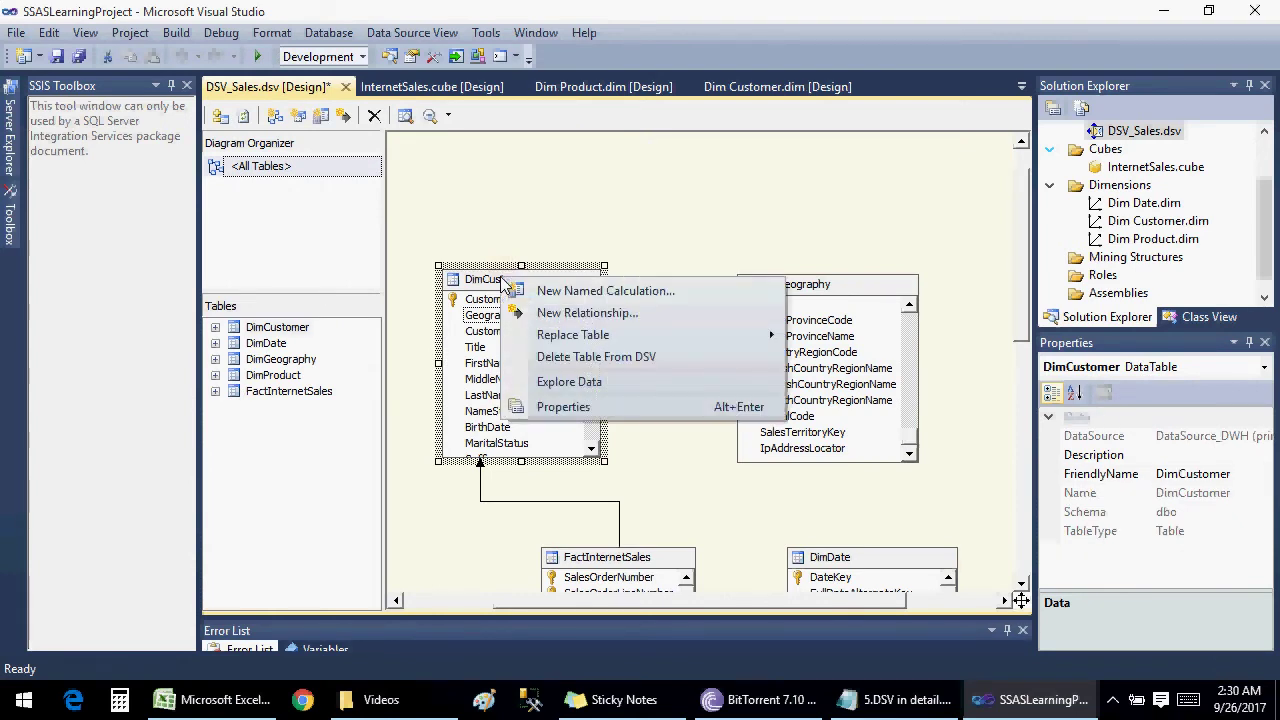
{"action": "left_click", "coordinate": [544, 236]}
{"action": "left_click", "coordinate": [502, 285]}
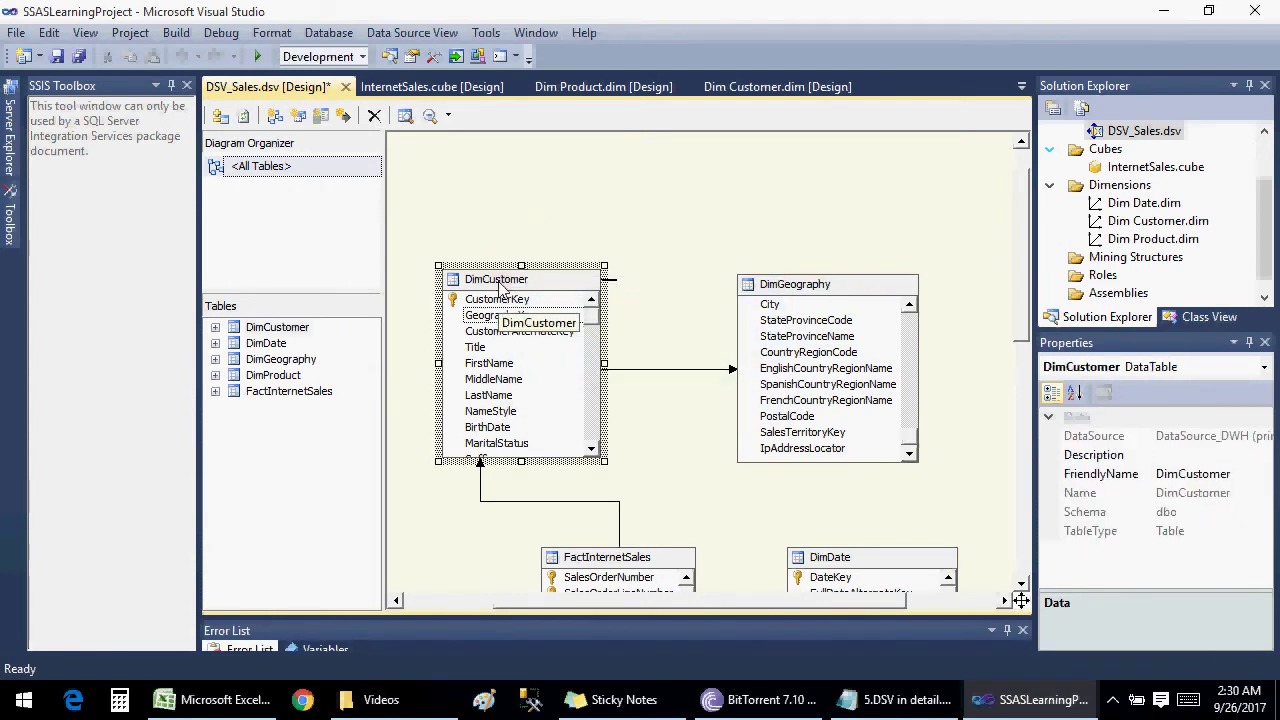
{"action": "right_click", "coordinate": [500, 286]}
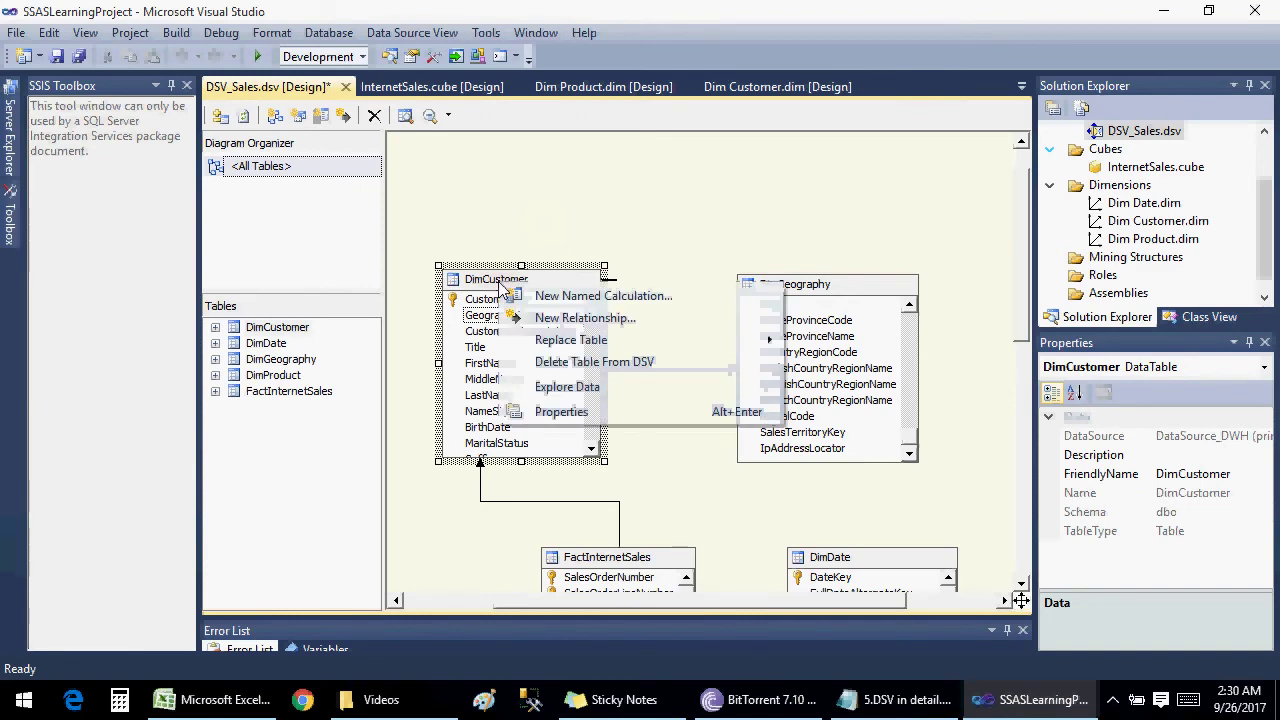
{"action": "left_click", "coordinate": [643, 298]}
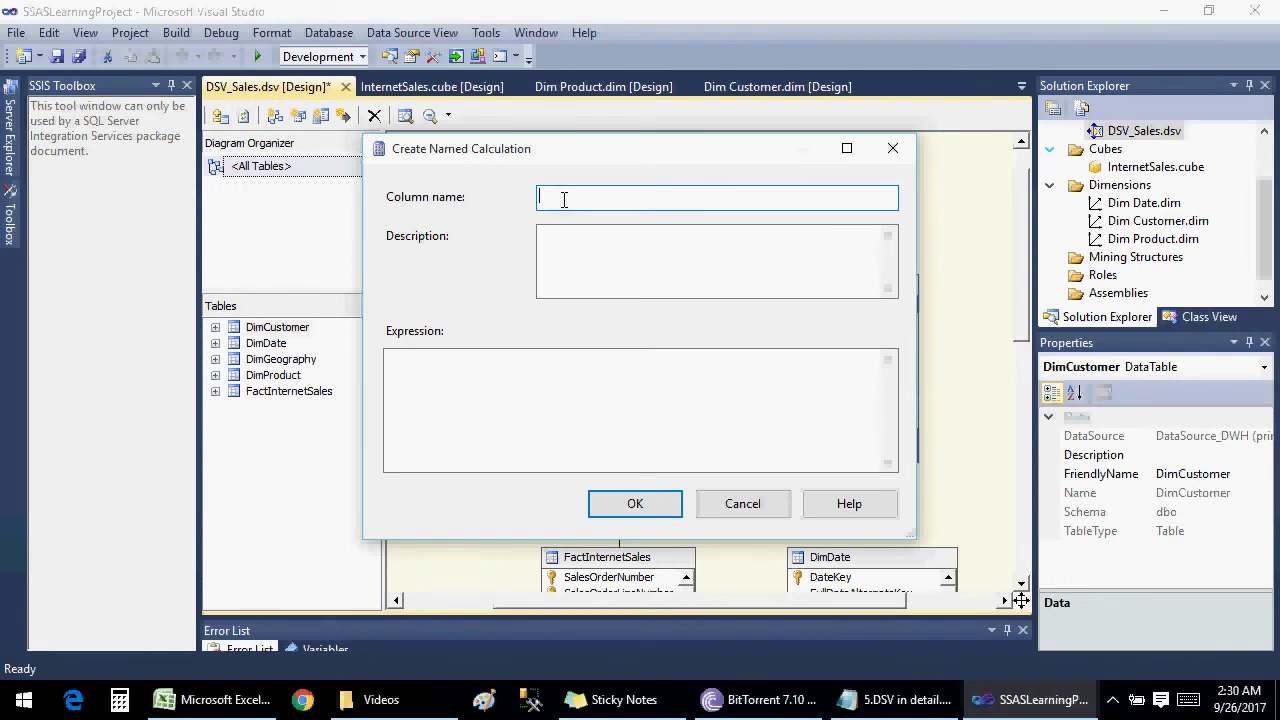
{"action": "type", "text": "Full N"}
{"action": "key", "text": "BackSpace"}
{"action": "type", "text": "Name"}
{"action": "left_click_drag", "start_coordinate": [680, 194], "coordinate": [466, 189]}
{"action": "key", "text": "BackSpace"}
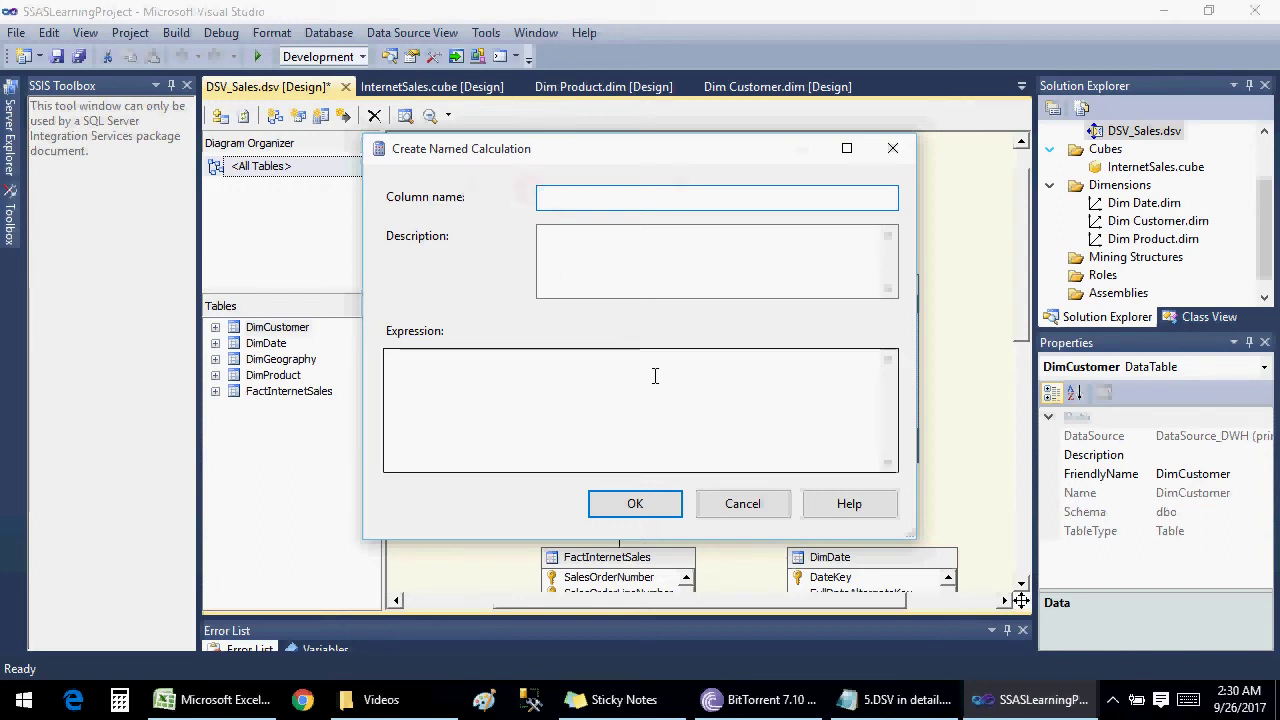
{"action": "left_click", "coordinate": [742, 503]}
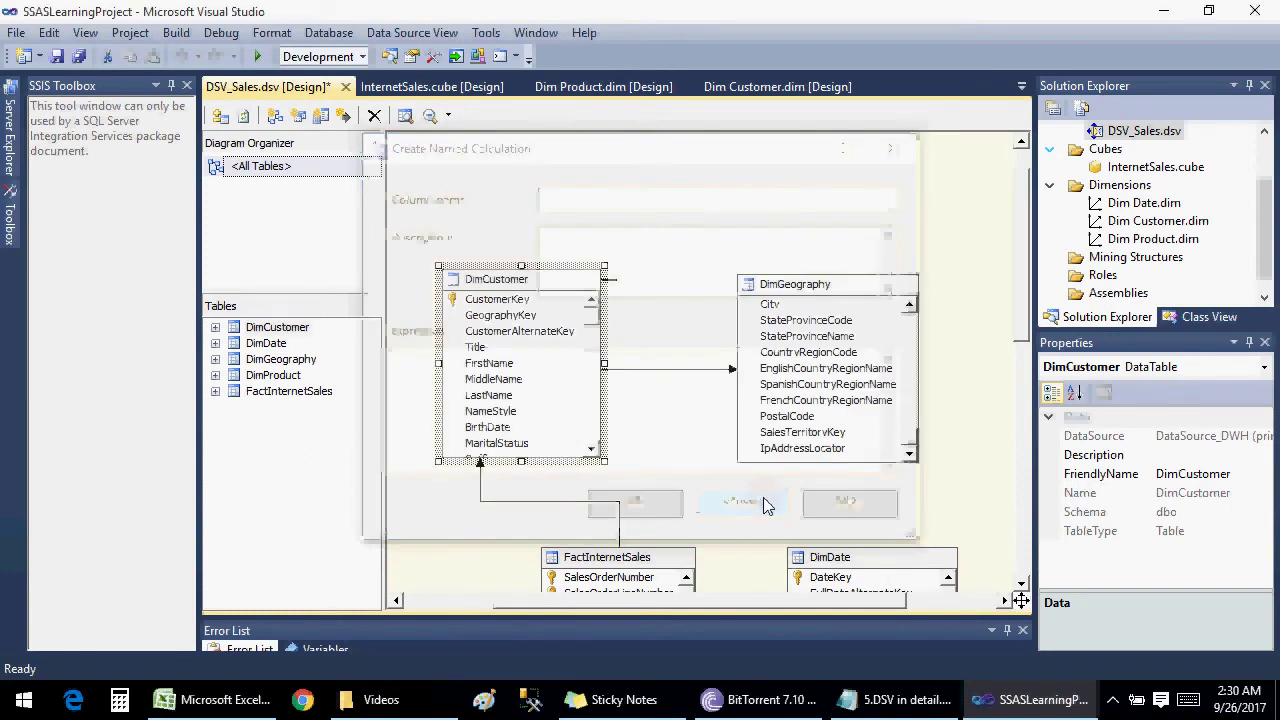
Check the FirstName, MiddleName and LastName columns in DimCustomer, and start a named calculation on that table with the column name FullName.
{"action": "left_click", "coordinate": [484, 366]}
{"action": "left_click", "coordinate": [498, 380]}
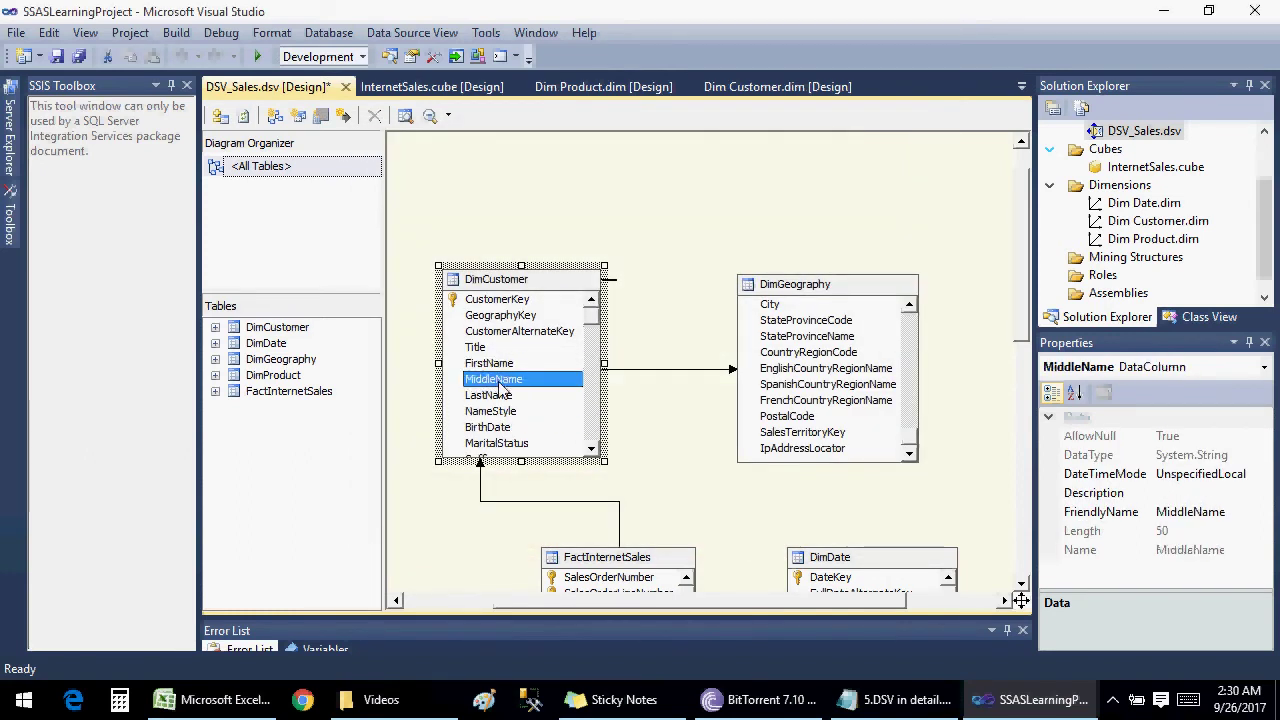
{"action": "left_click", "coordinate": [502, 396]}
{"action": "right_click", "coordinate": [510, 286]}
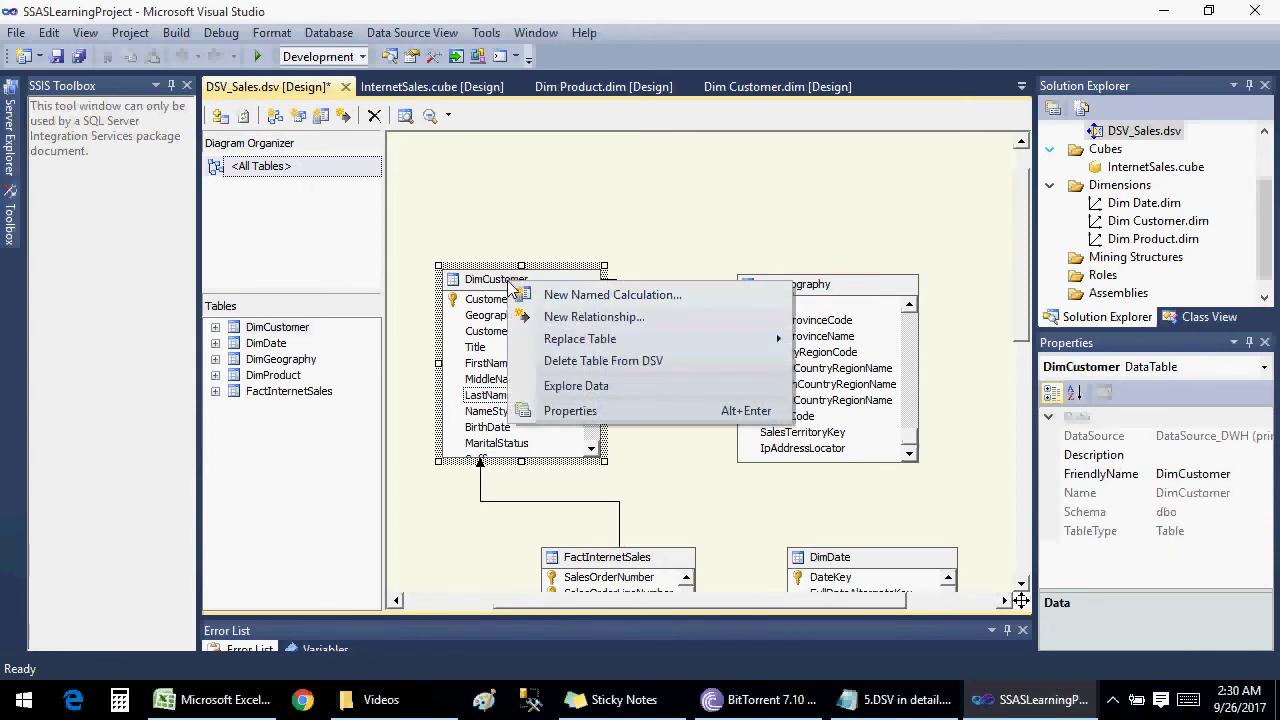
{"action": "left_click", "coordinate": [552, 292]}
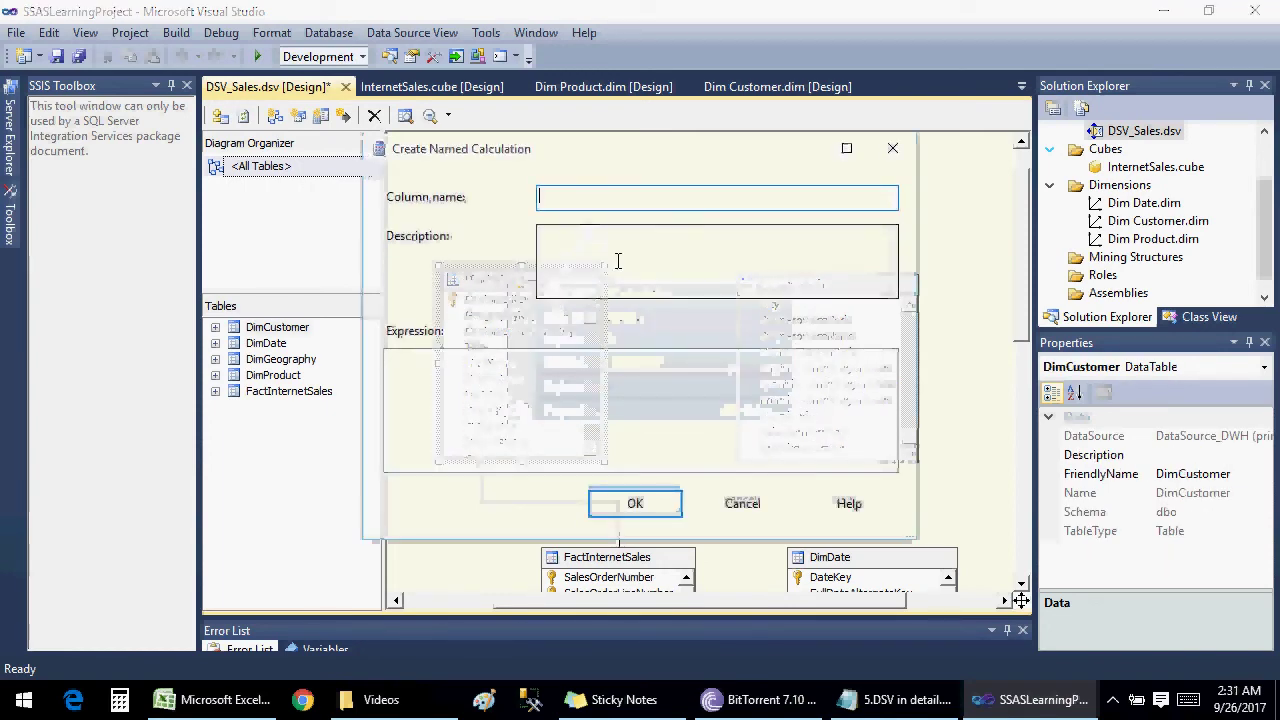
{"action": "type", "text": "FullName"}
Enter the expression FristName+' '+MiddleName+' '+LastName for the FullName calculation and try to create it.
{"action": "left_click", "coordinate": [534, 404]}
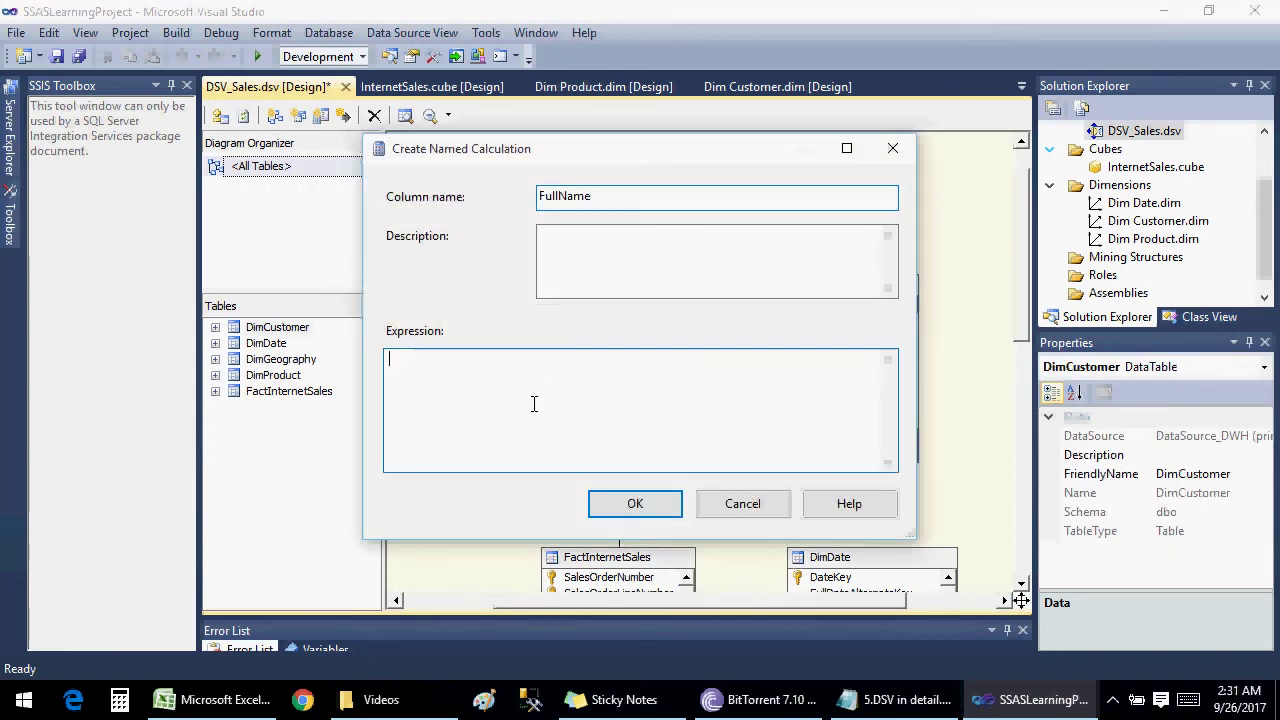
{"action": "type", "text": "FristName+"}
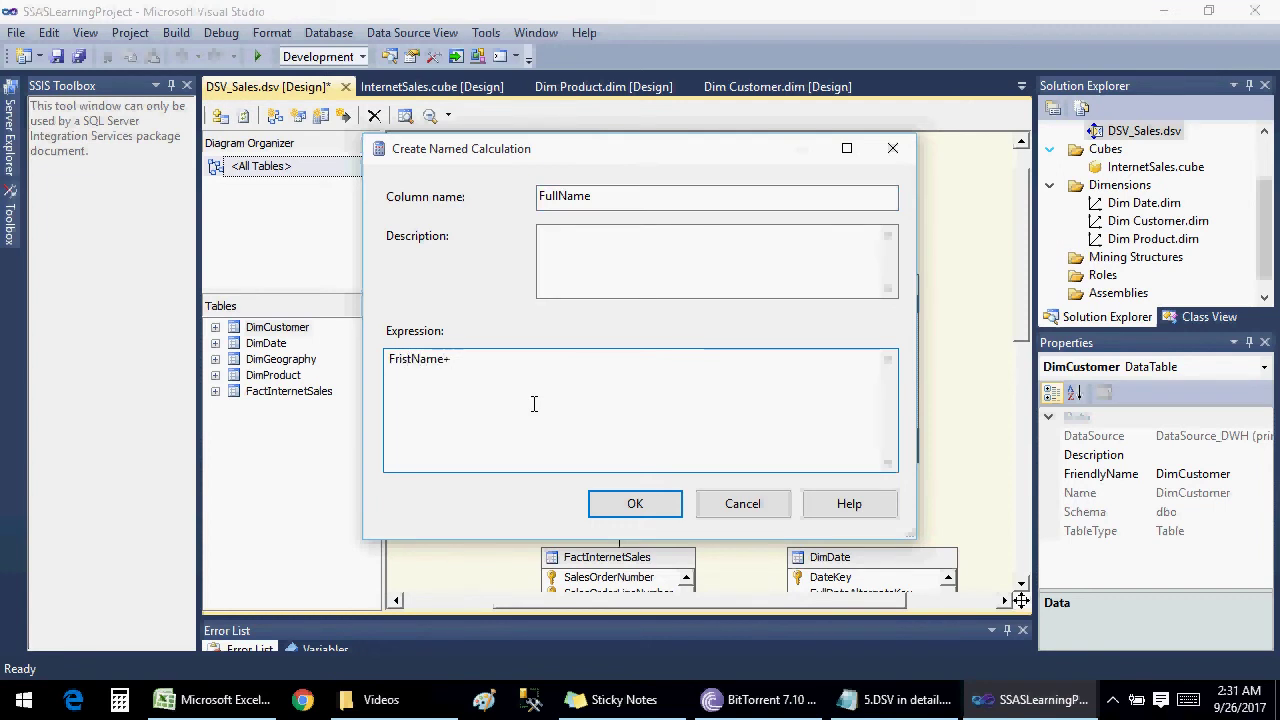
{"action": "type", "text": "' '+MiddleName"}
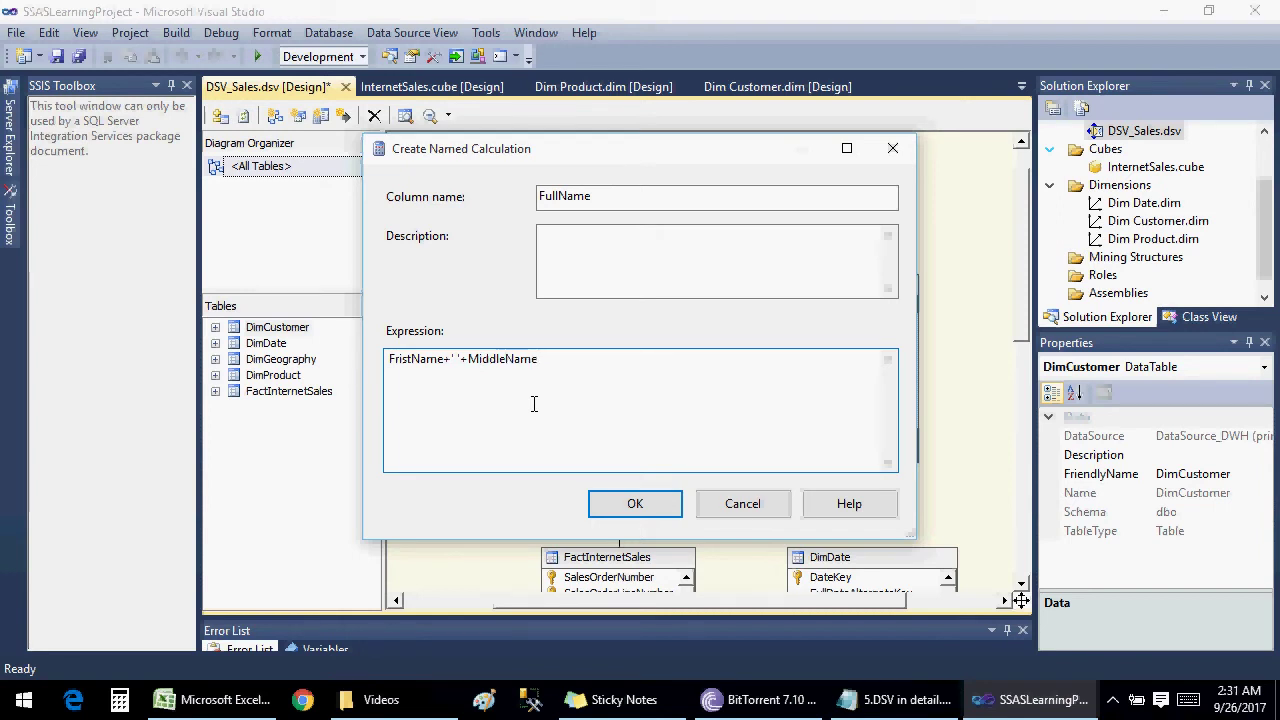
{"action": "type", "text": "+' '+Lastn"}
{"action": "key", "text": "BackSpace"}
{"action": "type", "text": "Name"}
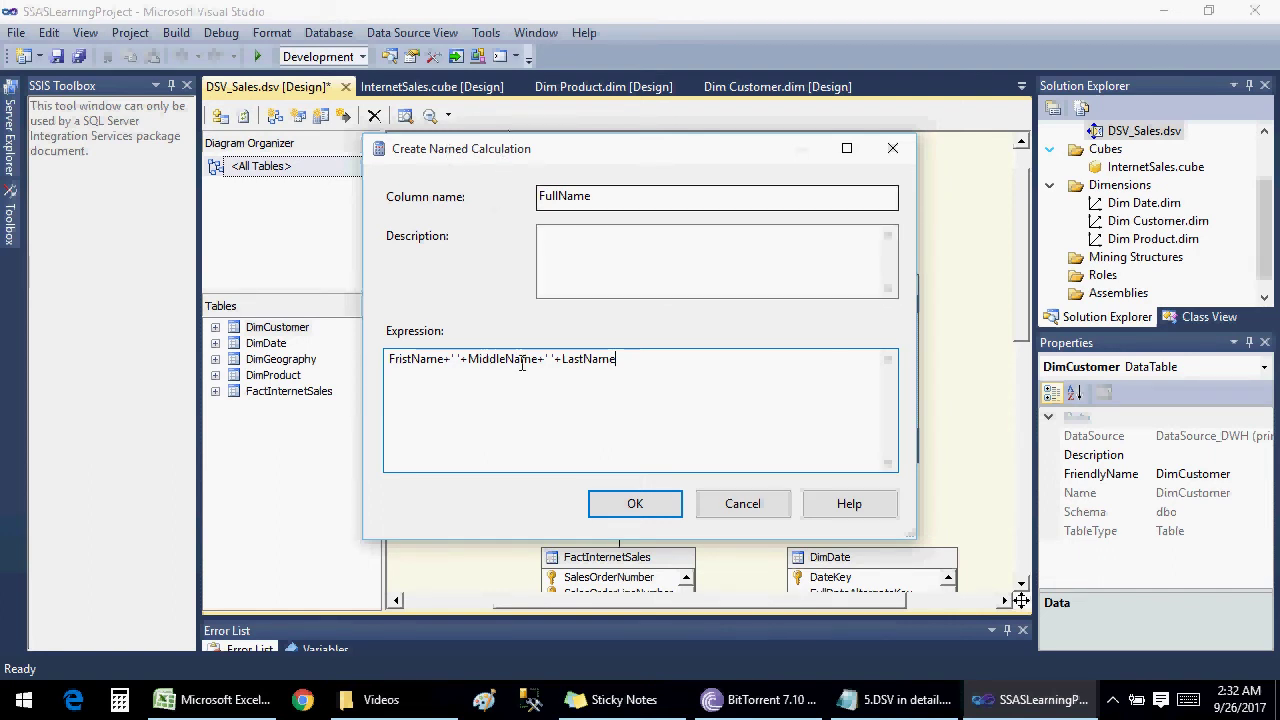
{"action": "left_click", "coordinate": [635, 504]}
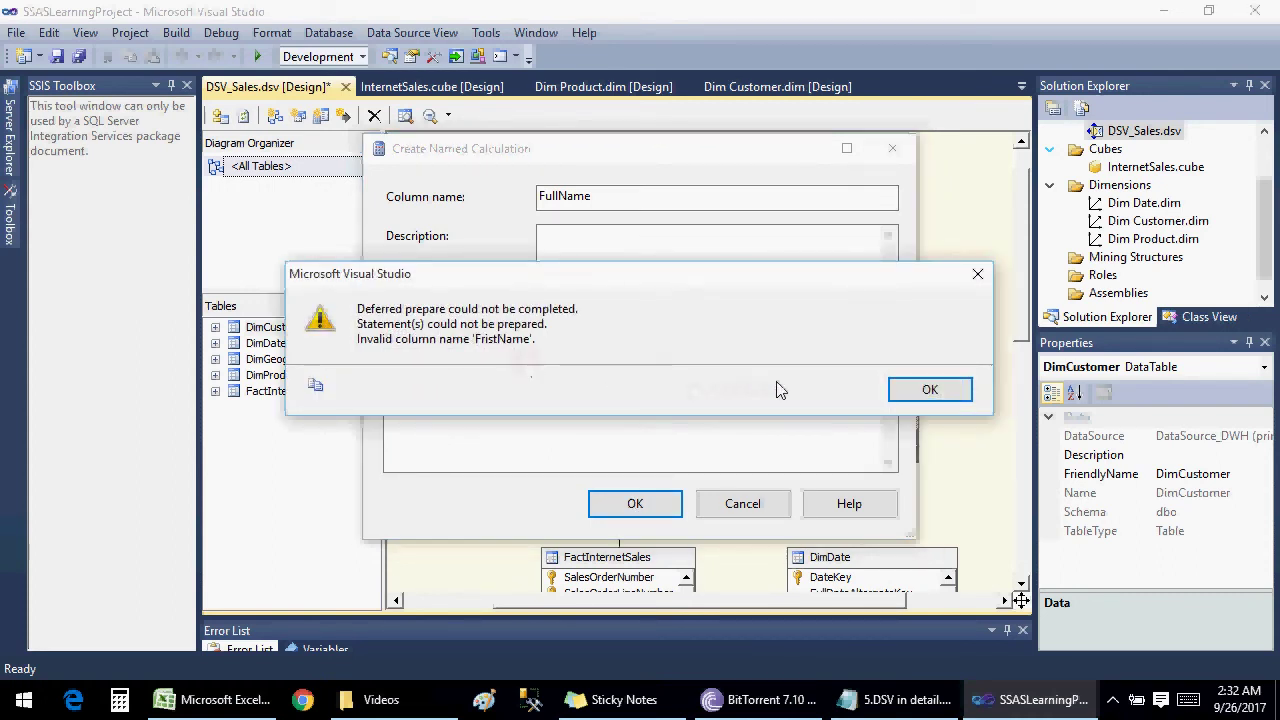
Correct the first column in the expression to FirstName and create the FullName named calculation.
{"action": "left_click", "coordinate": [903, 392]}
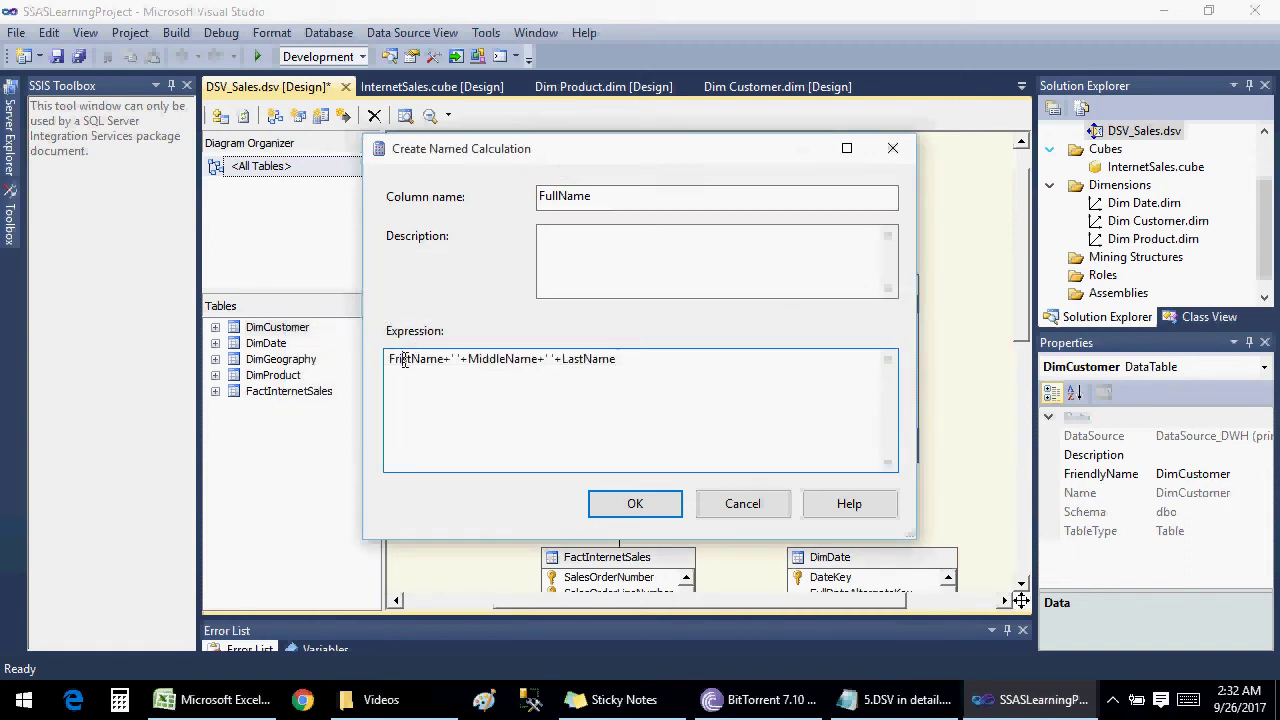
{"action": "key", "text": "BackSpace"}
{"action": "key", "text": "BackSpace"}
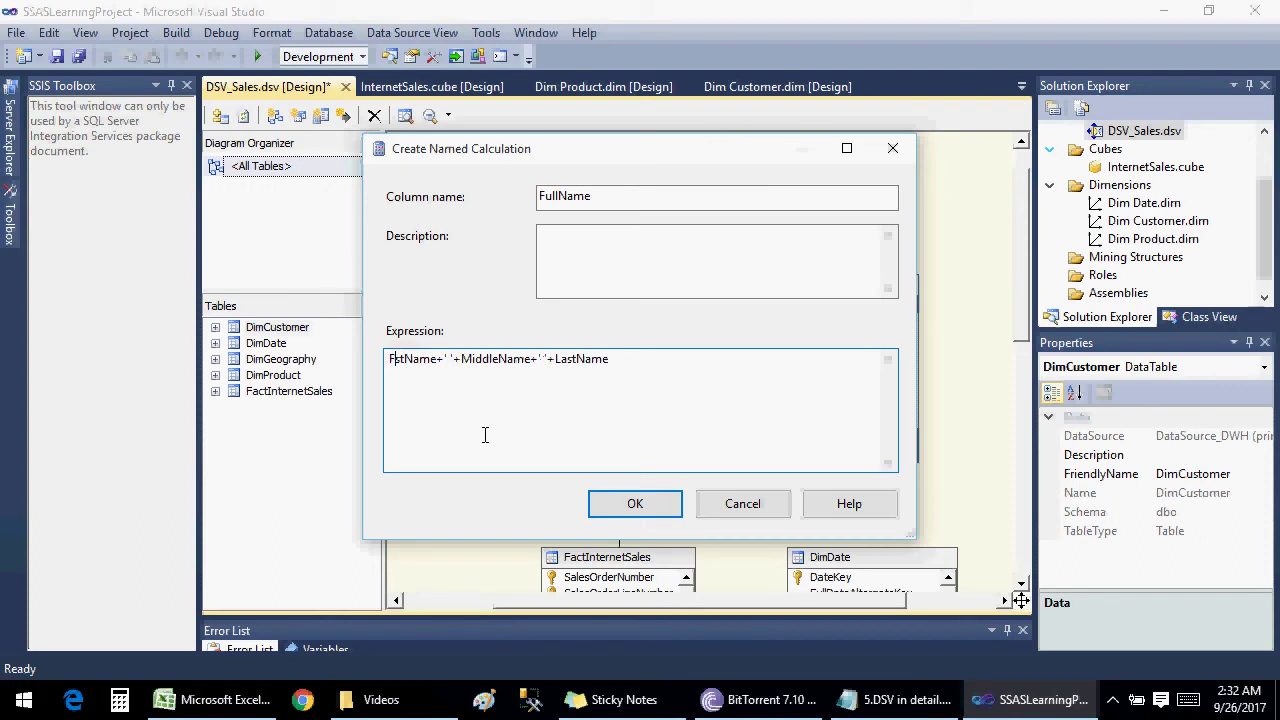
{"action": "type", "text": "ir"}
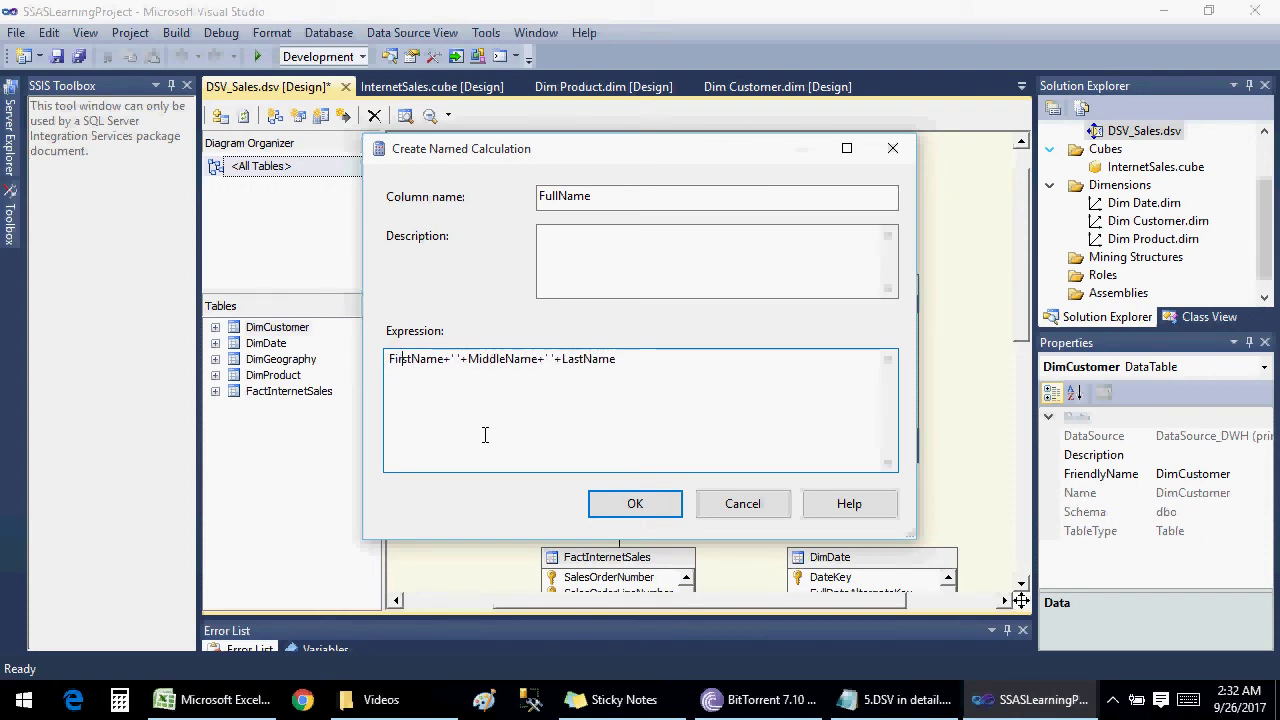
{"action": "left_click", "coordinate": [638, 507]}
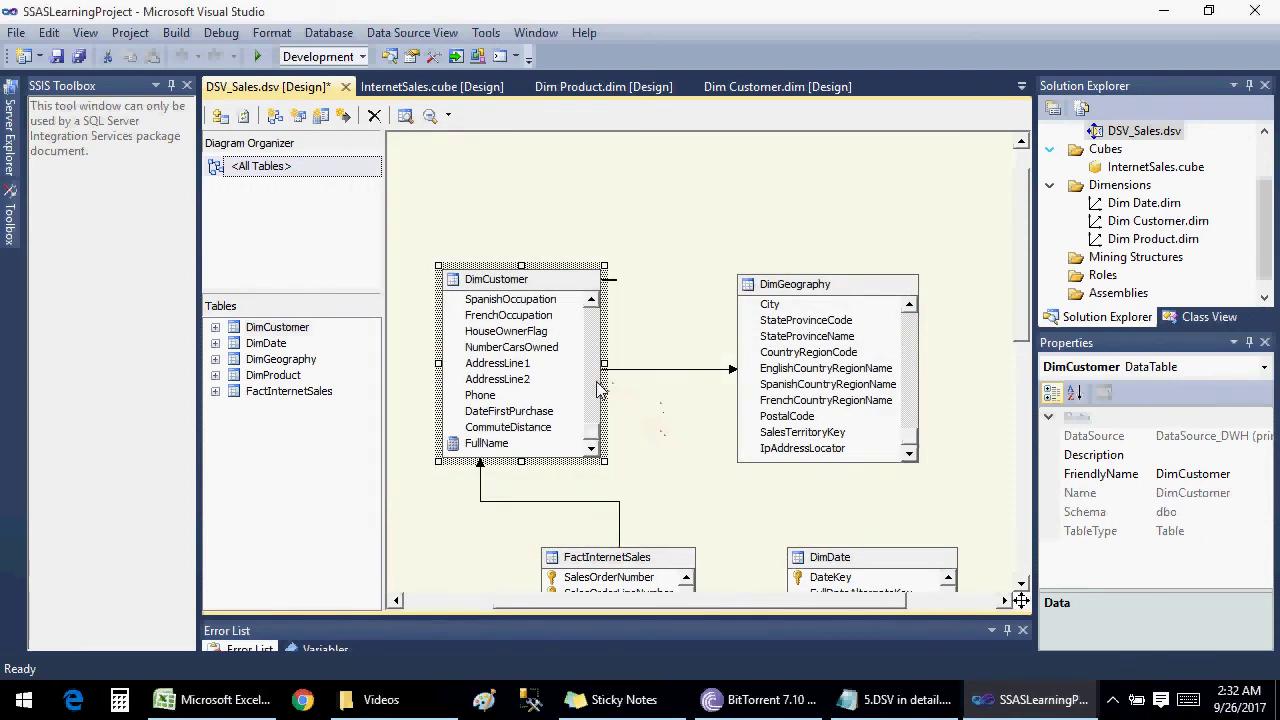
Look back through the DimCustomer columns, check the commands available for FirstName, and save the data source view.
{"action": "left_click_drag", "start_coordinate": [592, 436], "coordinate": [590, 330]}
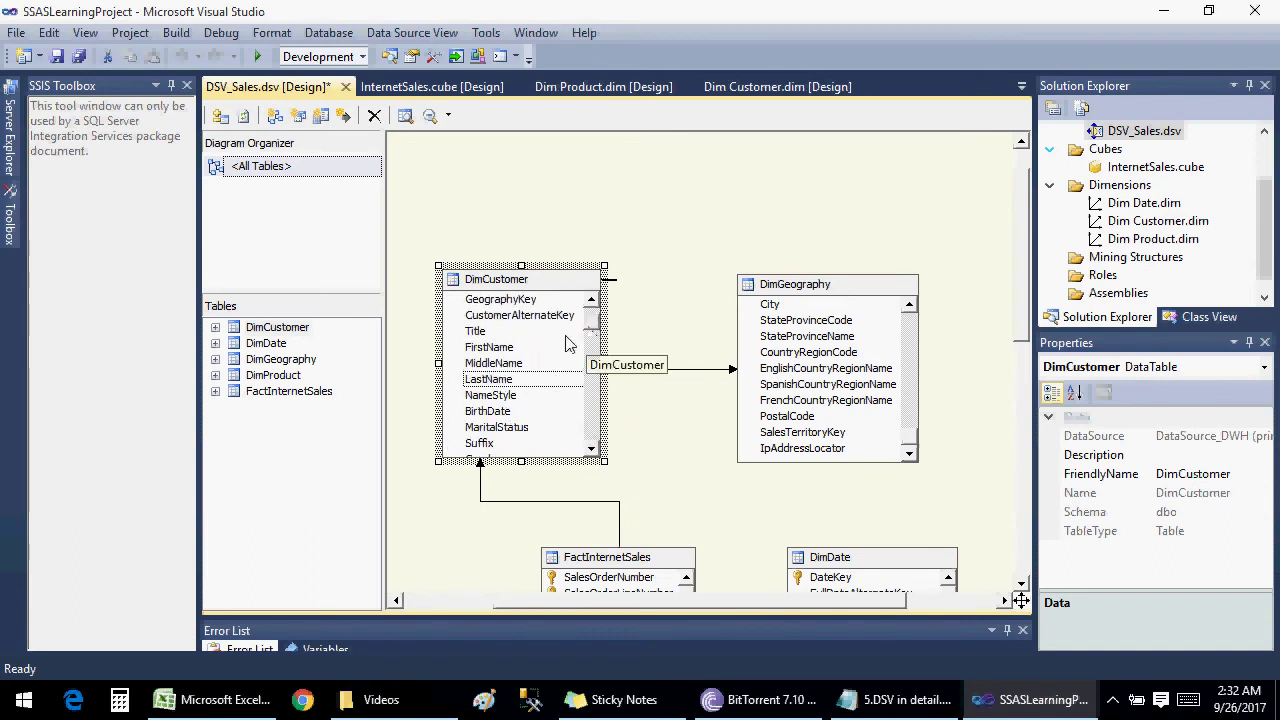
{"action": "left_click", "coordinate": [505, 348]}
{"action": "right_click", "coordinate": [505, 348]}
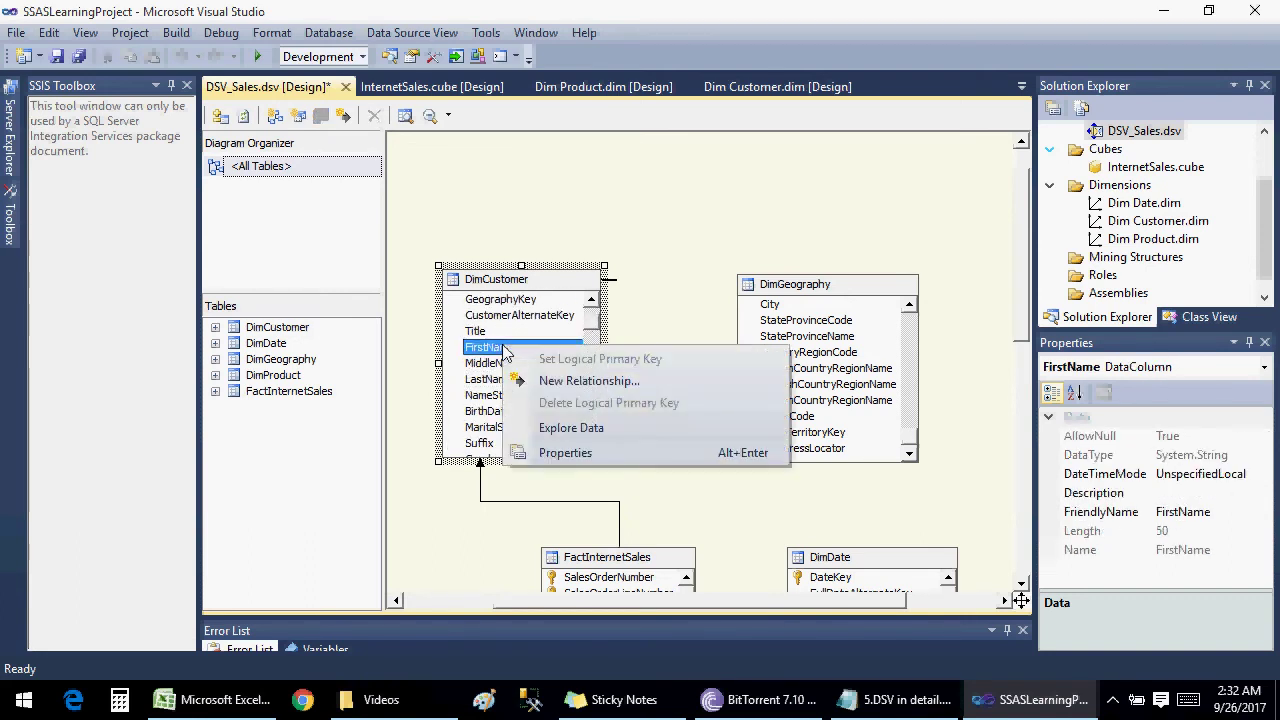
{"action": "left_click", "coordinate": [491, 317]}
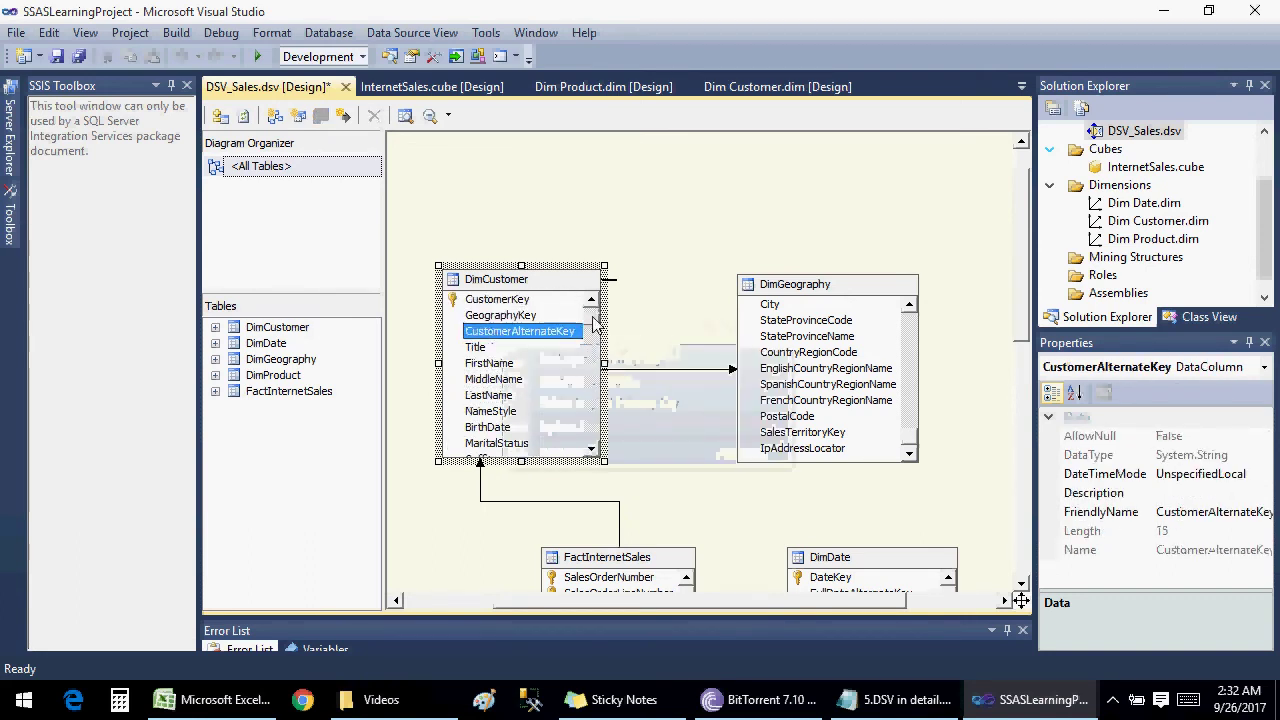
{"action": "scroll", "coordinate": [500, 300], "scroll_direction": "up", "scroll_amount": 1}
{"action": "left_click", "coordinate": [503, 288]}
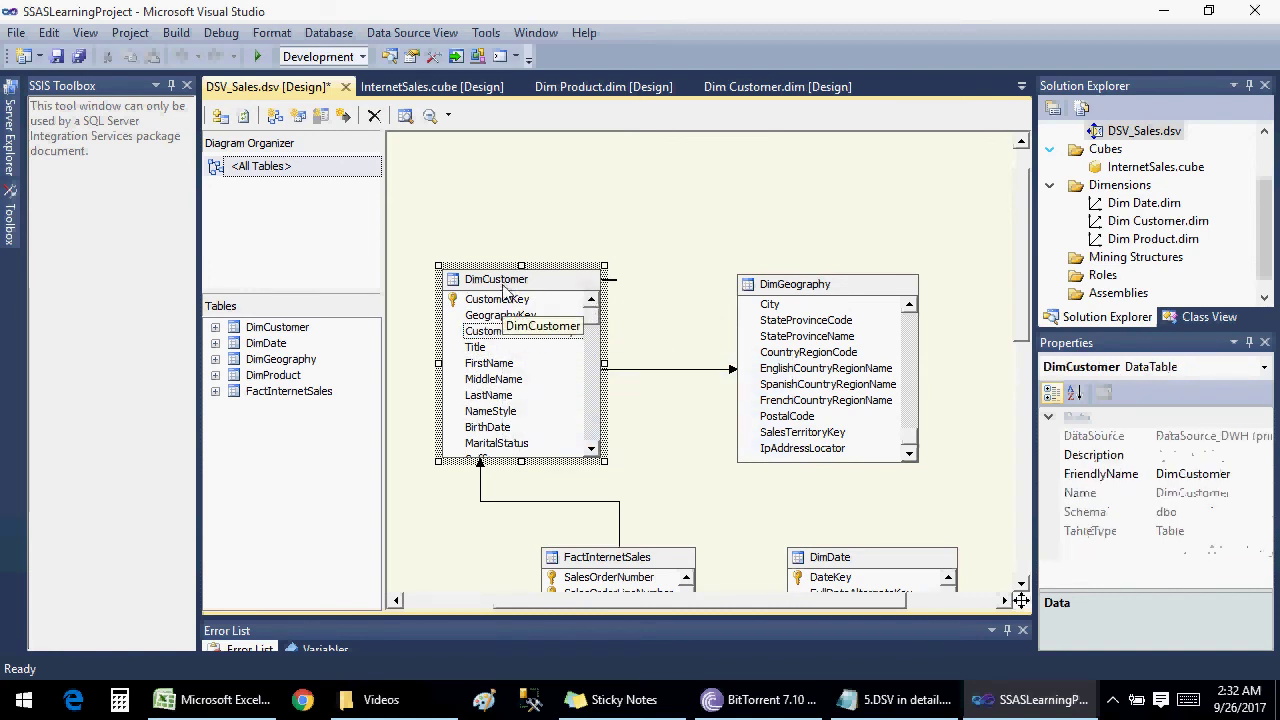
{"action": "key", "text": "ctrl+s"}
Explore the DimCustomer table's data, moving across the columns to FullName.
{"action": "right_click", "coordinate": [503, 288]}
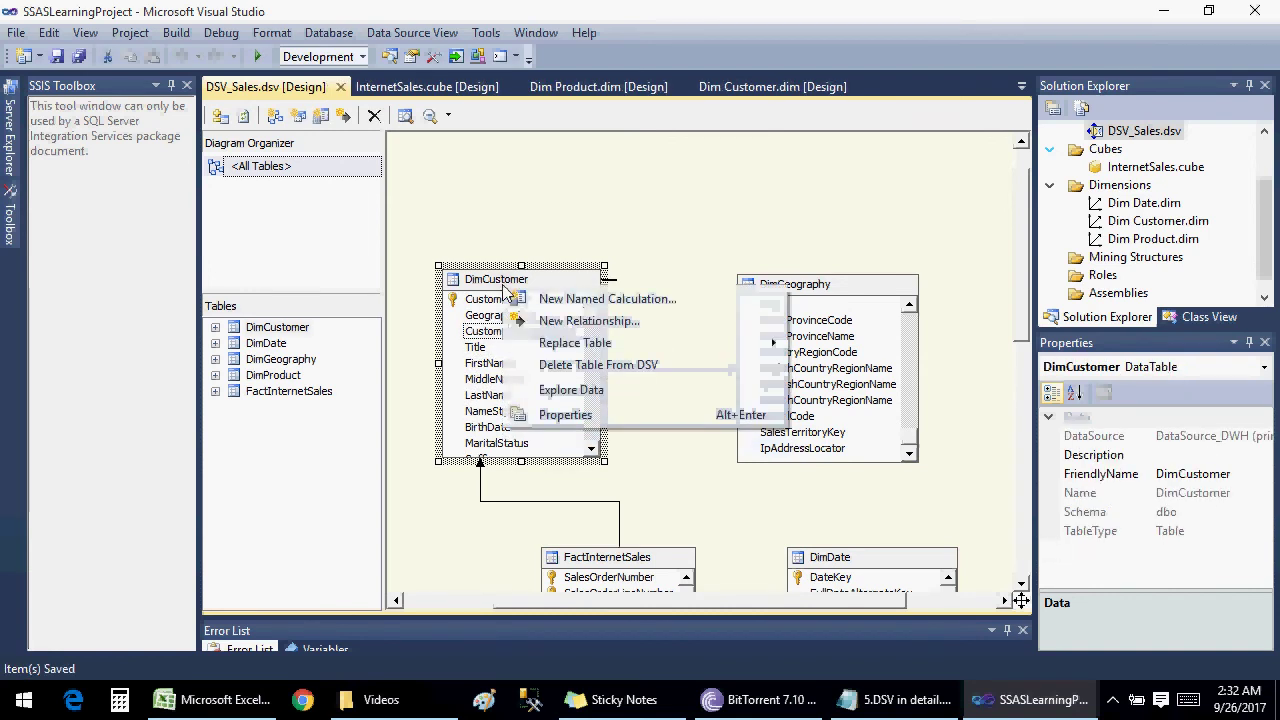
{"action": "mouse_move", "coordinate": [575, 343]}
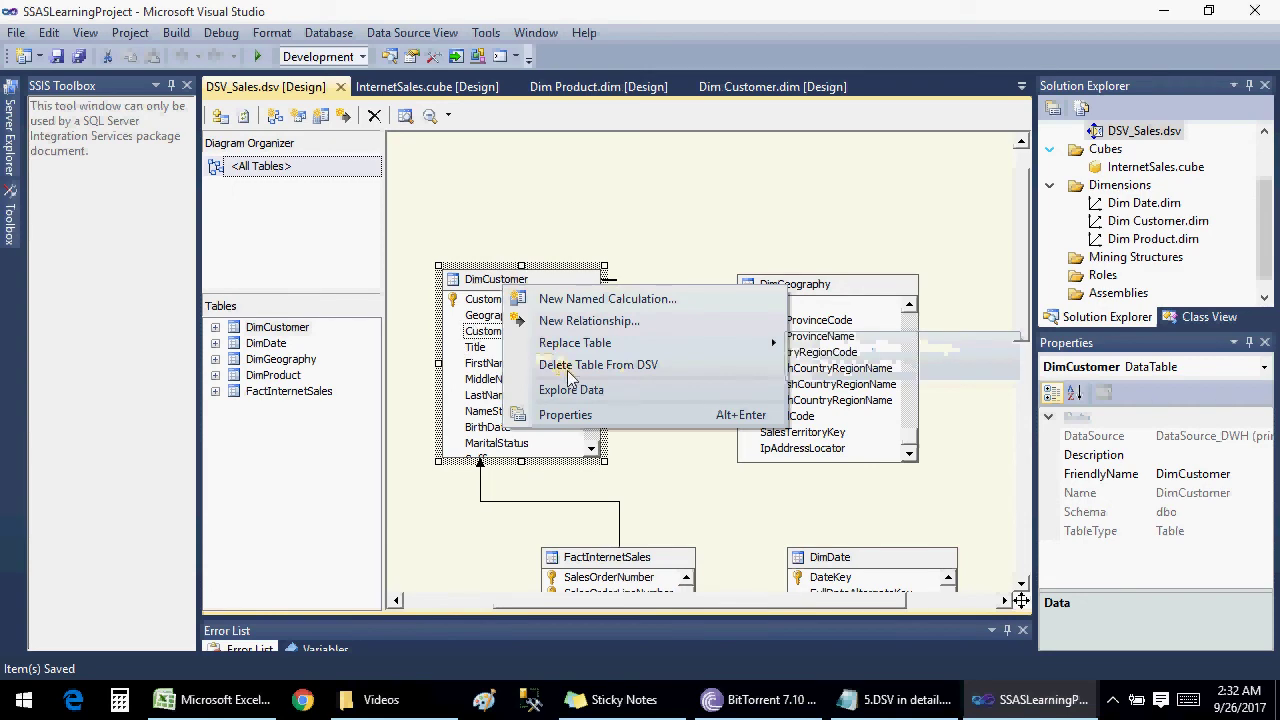
{"action": "left_click", "coordinate": [575, 390]}
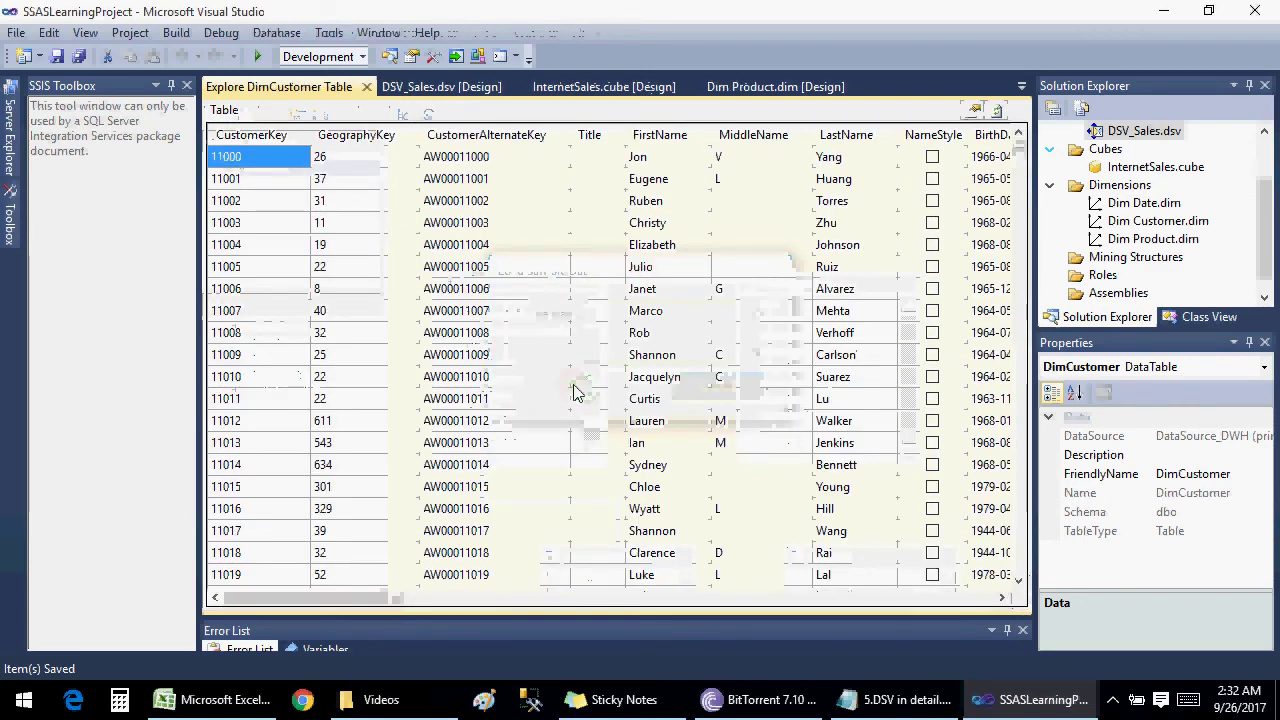
{"action": "key", "text": "Right"}
{"action": "key", "text": "Right"}
{"action": "key", "text": "Right"}
{"action": "key", "text": "Right"}
{"action": "key", "text": "Right"}
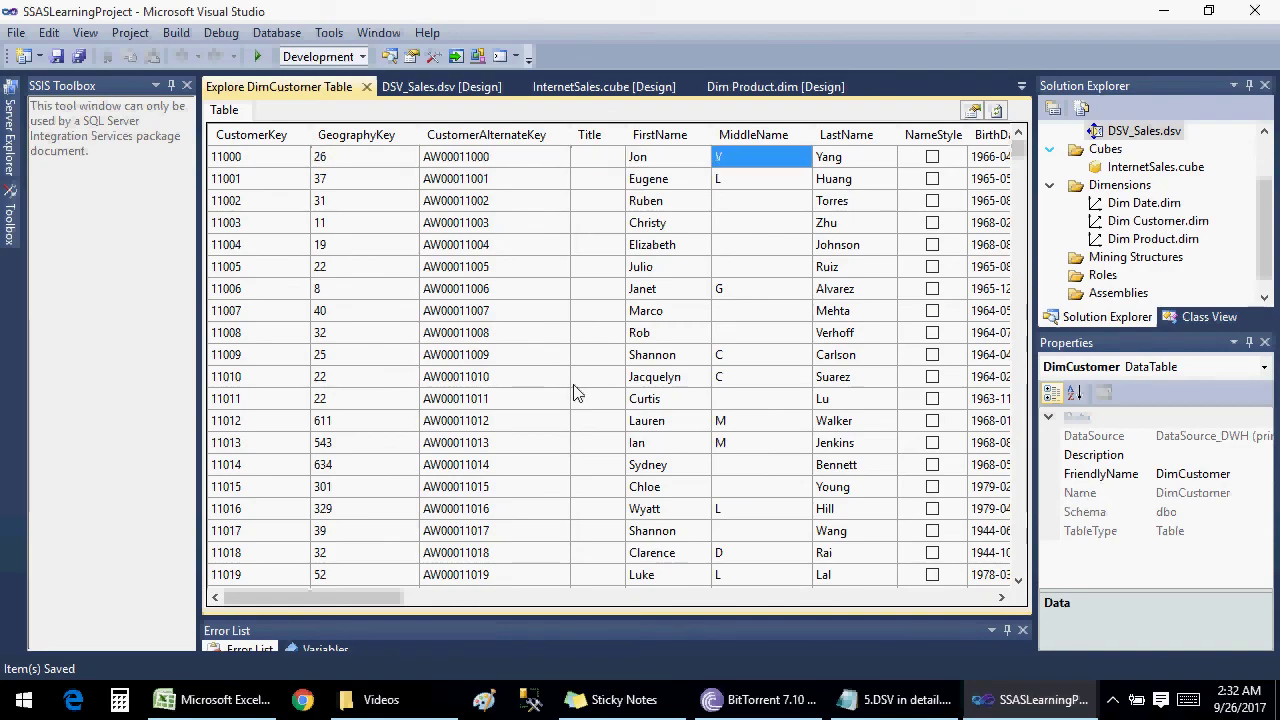
{"action": "key", "text": "Left"}
{"action": "key", "text": "Right"}
{"action": "key", "text": "Right"}
{"action": "key", "text": "Right"}
{"action": "key", "text": "Right"}
{"action": "key", "text": "Right"}
{"action": "key", "text": "Right"}
{"action": "key", "text": "Right"}
{"action": "key", "text": "Right"}
{"action": "key", "text": "Right"}
{"action": "key", "text": "Right"}
{"action": "key", "text": "Right"}
{"action": "key", "text": "Right"}
{"action": "key", "text": "Right"}
{"action": "key", "text": "Right"}
{"action": "key", "text": "Right"}
{"action": "key", "text": "Right"}
{"action": "key", "text": "Right"}
{"action": "key", "text": "Right"}
{"action": "key", "text": "Right"}
{"action": "key", "text": "Right"}
{"action": "key", "text": "Right"}
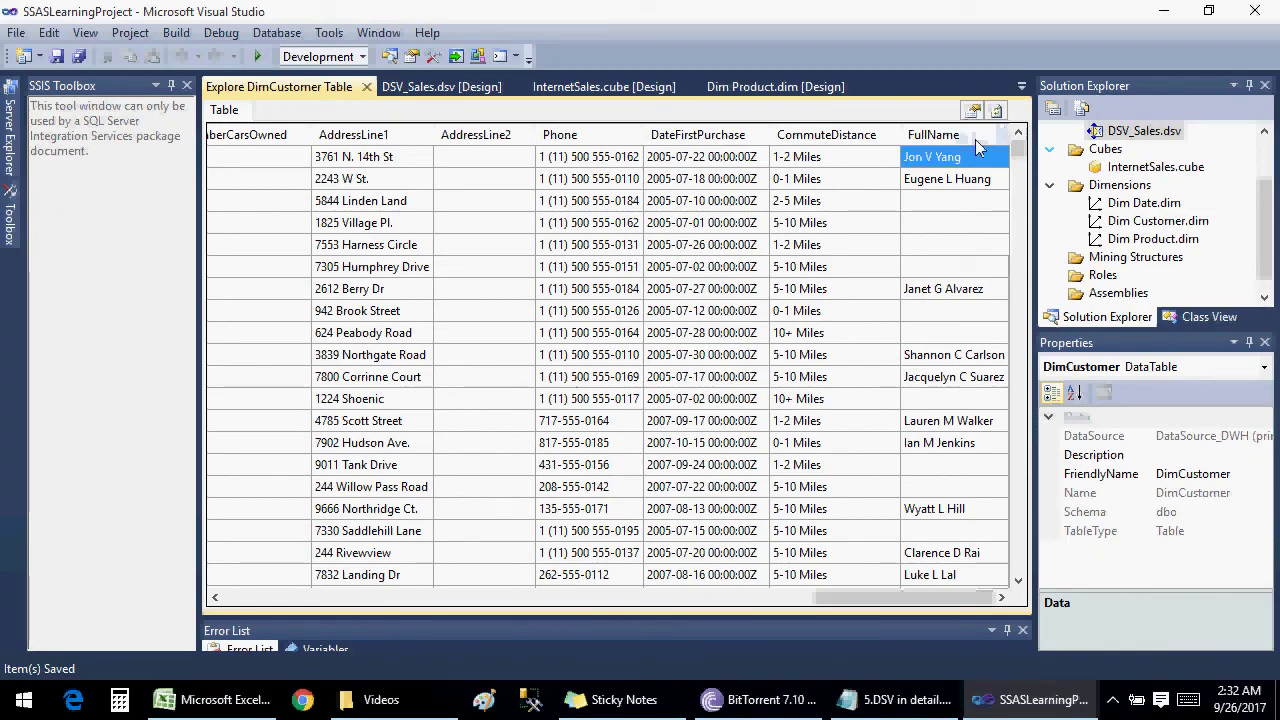
Move back across the explored DimCustomer data to the CustomerKey column.
{"action": "key", "text": "Left"}
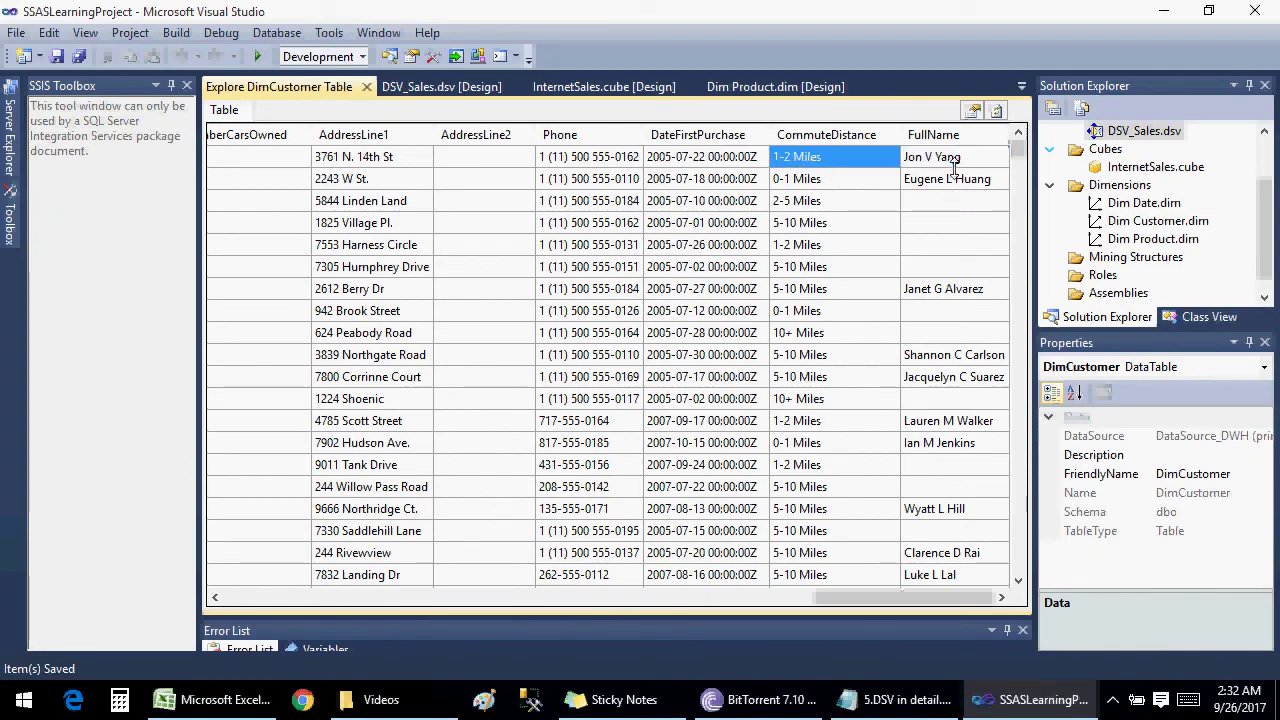
{"action": "key", "text": "Left"}
{"action": "key", "text": "Left"}
{"action": "key", "text": "Left"}
{"action": "key", "text": "Left"}
{"action": "key", "text": "Left"}
{"action": "key", "text": "Left"}
{"action": "key", "text": "Left"}
{"action": "key", "text": "Left"}
{"action": "key", "text": "Left"}
{"action": "key", "text": "Left"}
{"action": "key", "text": "Left"}
{"action": "key", "text": "Left"}
{"action": "key", "text": "Left"}
{"action": "key", "text": "Left"}
{"action": "key", "text": "Left"}
{"action": "key", "text": "Left"}
{"action": "key", "text": "Left"}
{"action": "key", "text": "Left"}
{"action": "key", "text": "Left"}
{"action": "key", "text": "Left"}
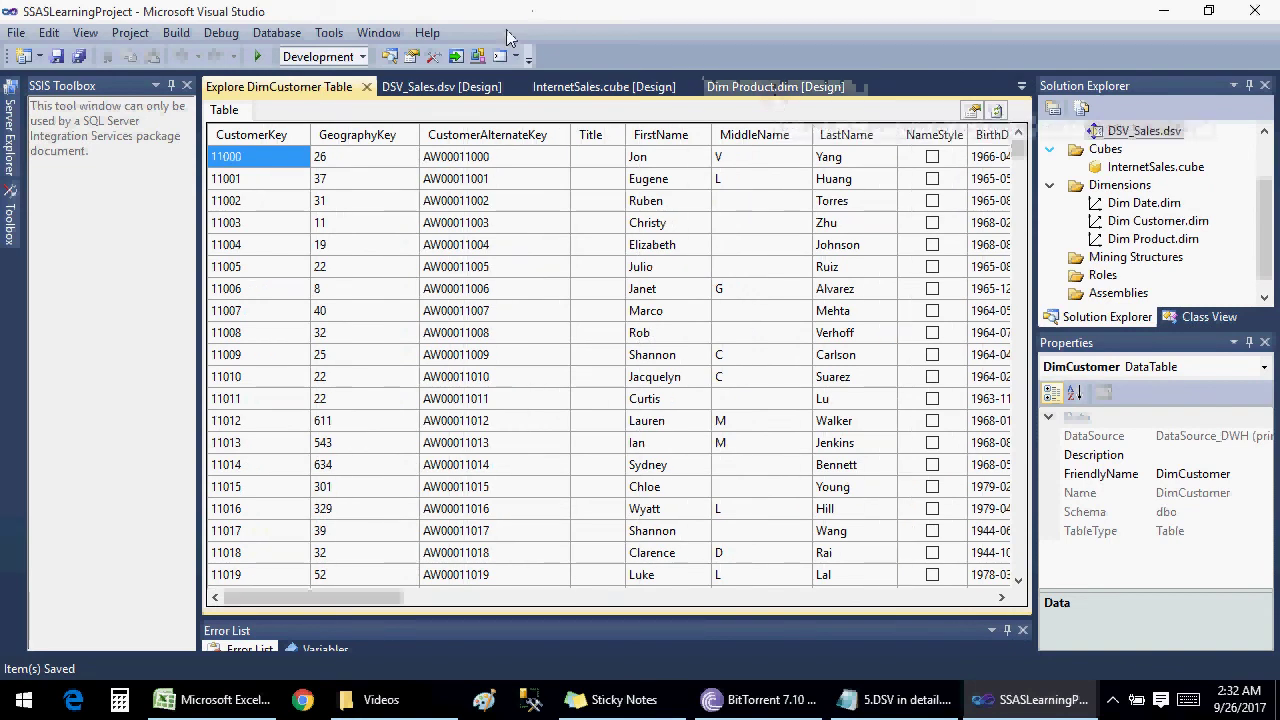
Return to the DSV_Sales design and check the commands available for DimCustomer's FullName named calculation.
{"action": "left_click", "coordinate": [428, 88]}
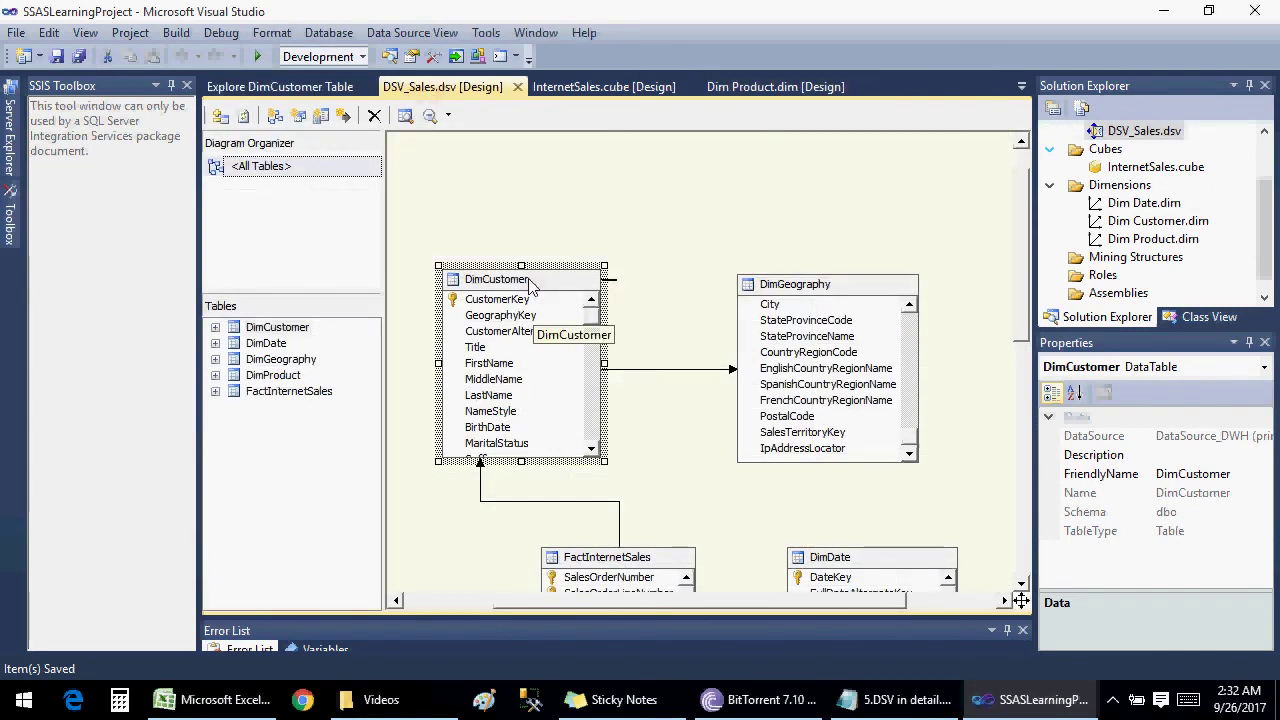
{"action": "scroll", "coordinate": [598, 420], "scroll_direction": "down", "scroll_amount": 6}
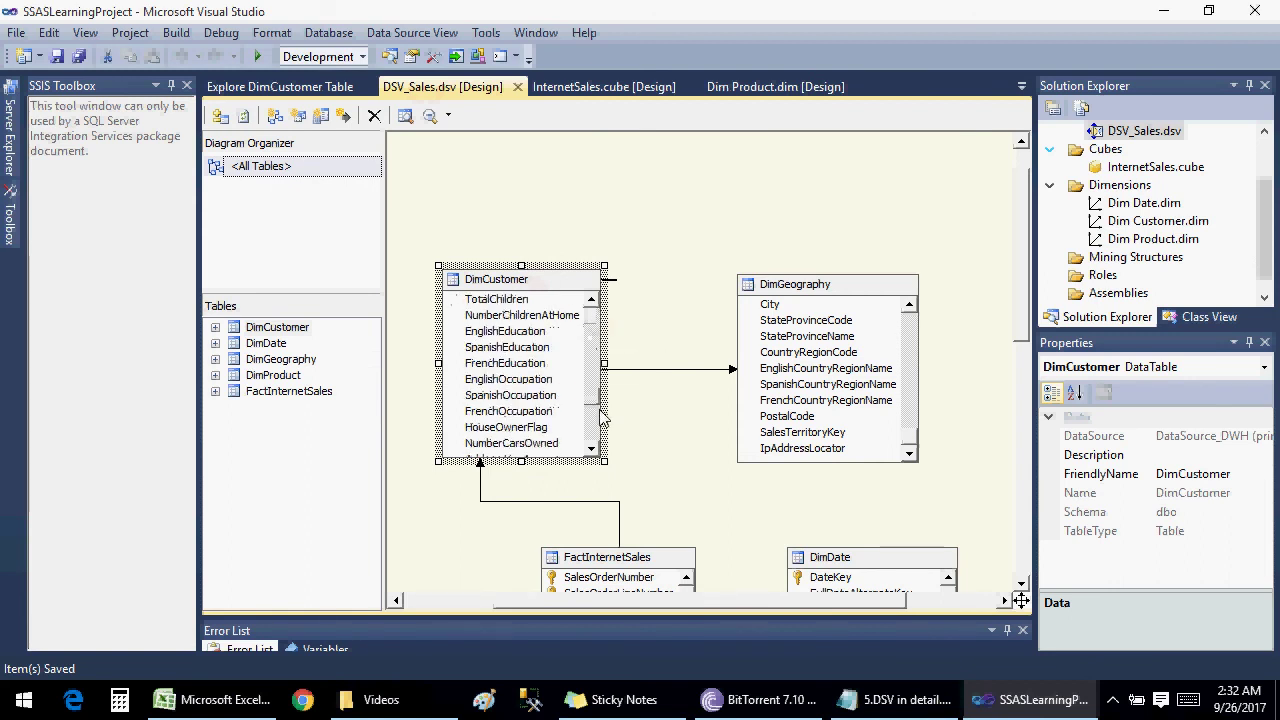
{"action": "scroll", "coordinate": [598, 440], "scroll_direction": "down", "scroll_amount": 1}
{"action": "left_click", "coordinate": [489, 446]}
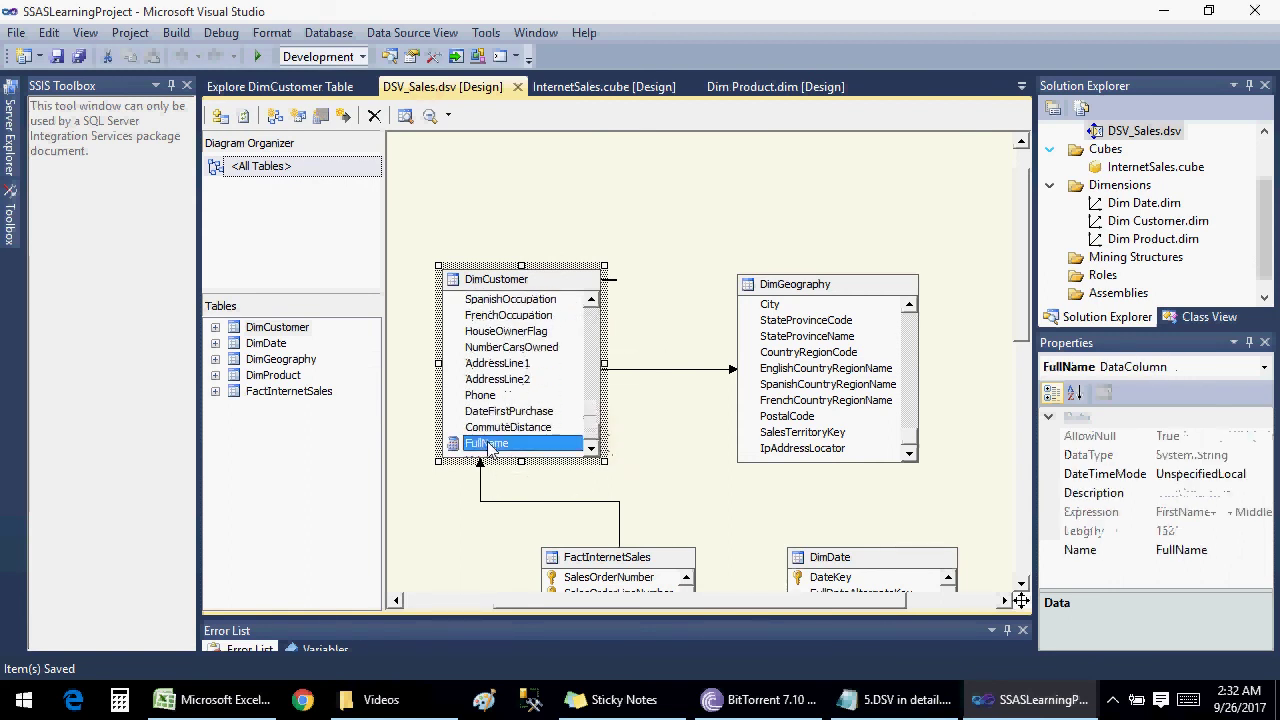
{"action": "right_click", "coordinate": [488, 445]}
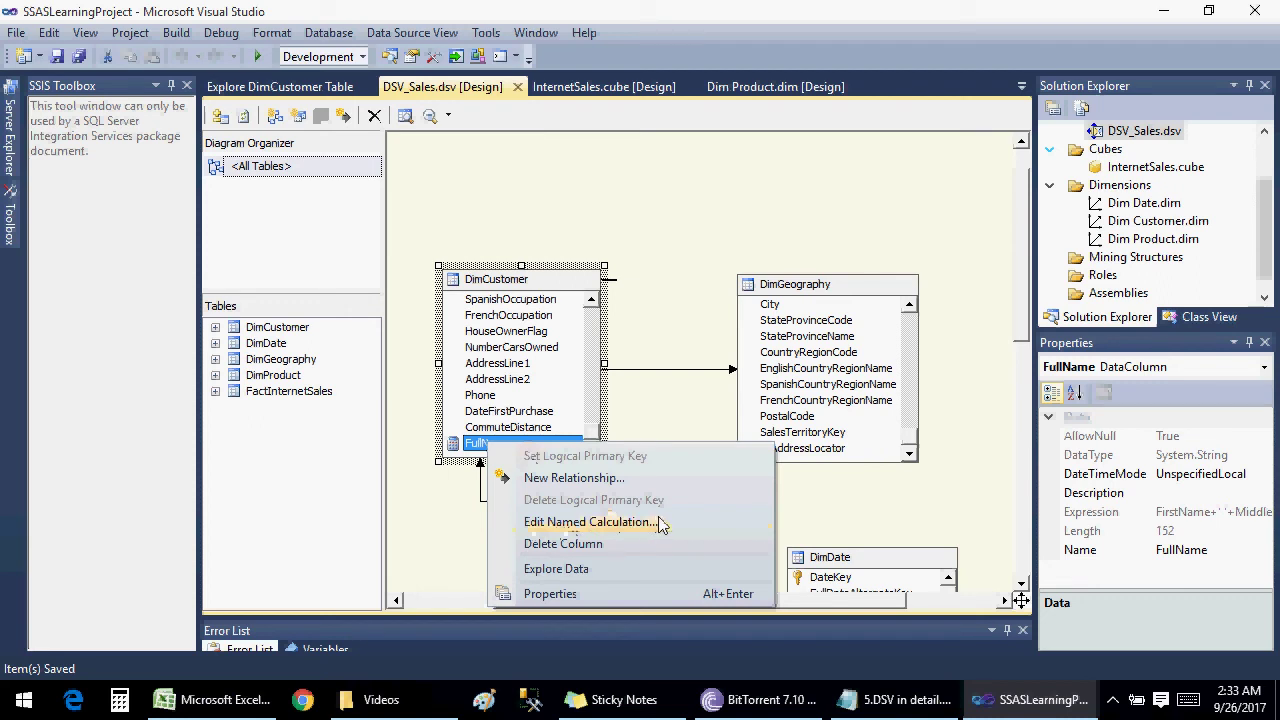
{"action": "left_click", "coordinate": [698, 280]}
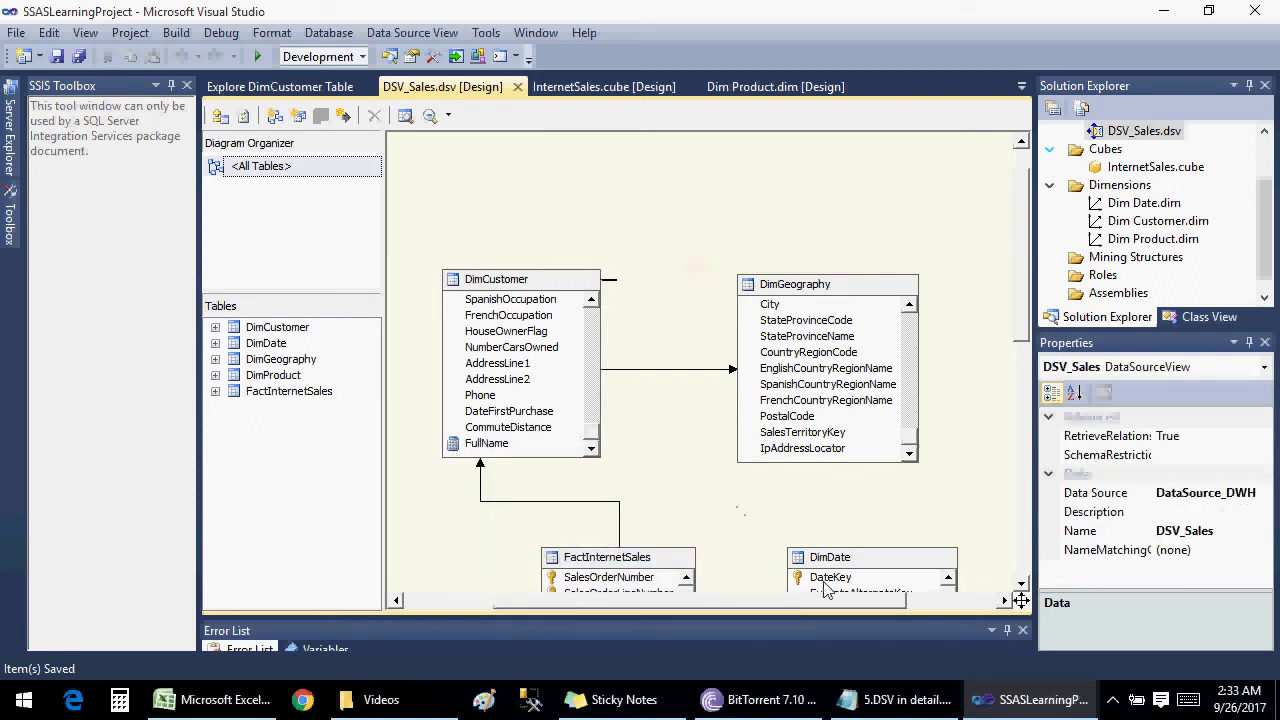
Switch to the 5.DSV in detail.txt notes in Notepad and review the Add or Remove Tables, New Relationship and named calculation sections.
{"action": "left_click", "coordinate": [893, 705]}
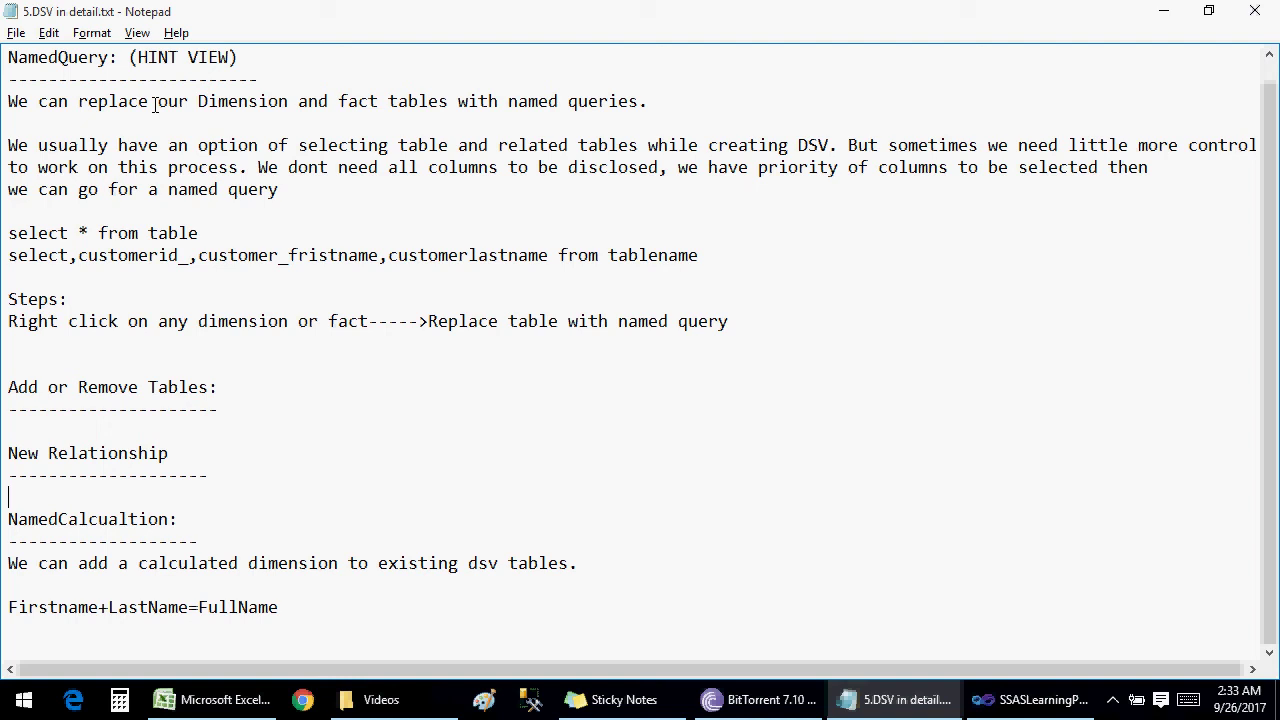
{"action": "left_click", "coordinate": [214, 388]}
{"action": "left_click_drag", "start_coordinate": [214, 455], "coordinate": [4, 451]}
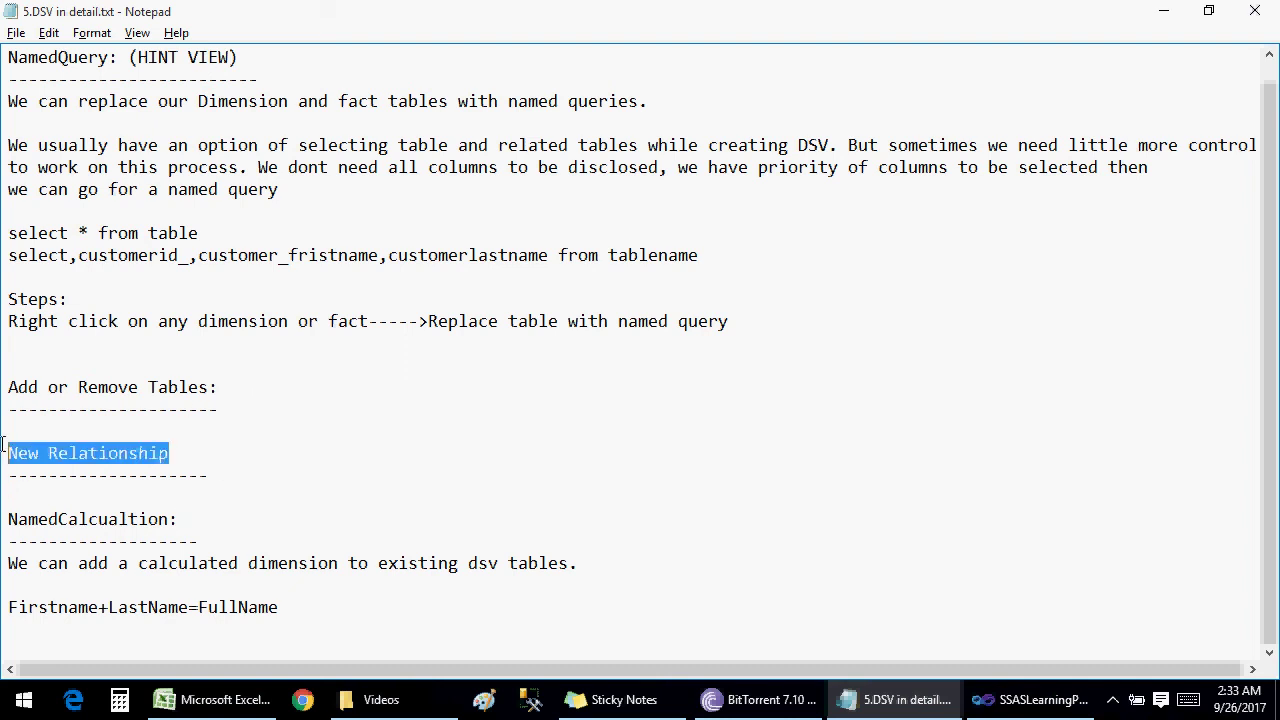
{"action": "left_click", "coordinate": [211, 534]}
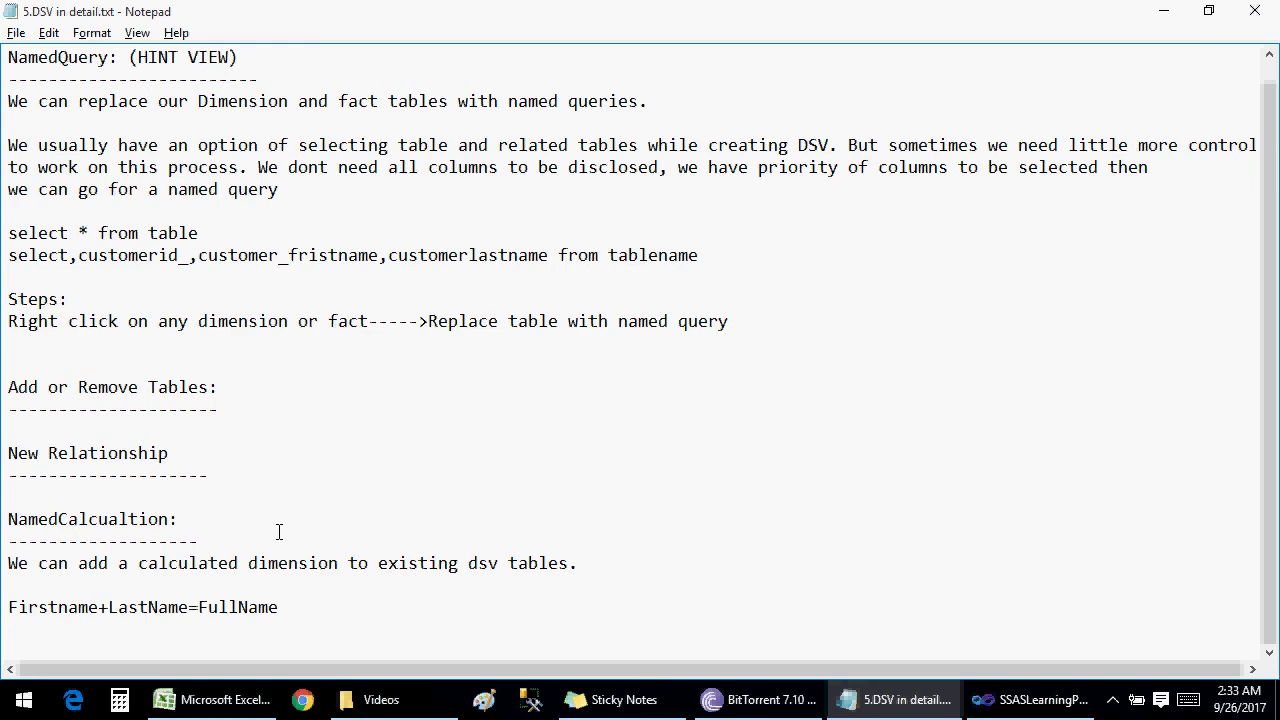
Switch to the CourseContent.xlsx workbook in Excel and set the status of topic 5.DSV in detail to Completed.
{"action": "left_click", "coordinate": [225, 697]}
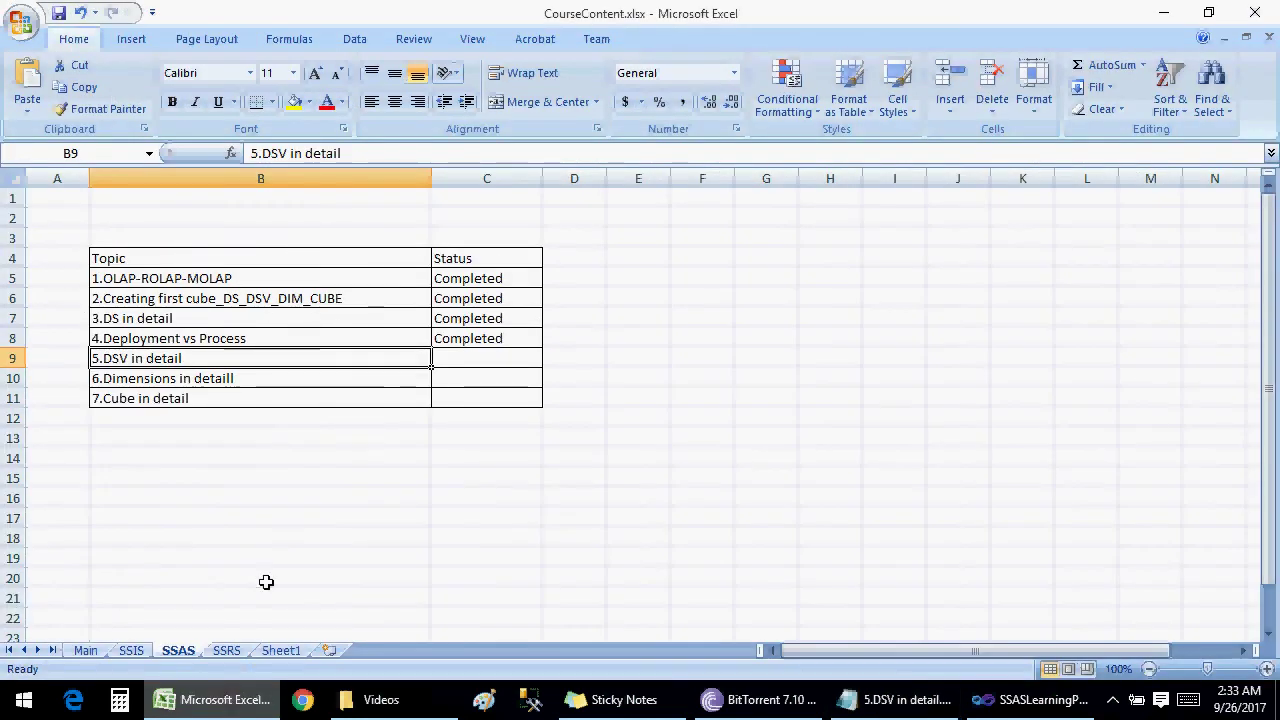
{"action": "left_click", "coordinate": [453, 363]}
{"action": "type", "text": "Comple"}
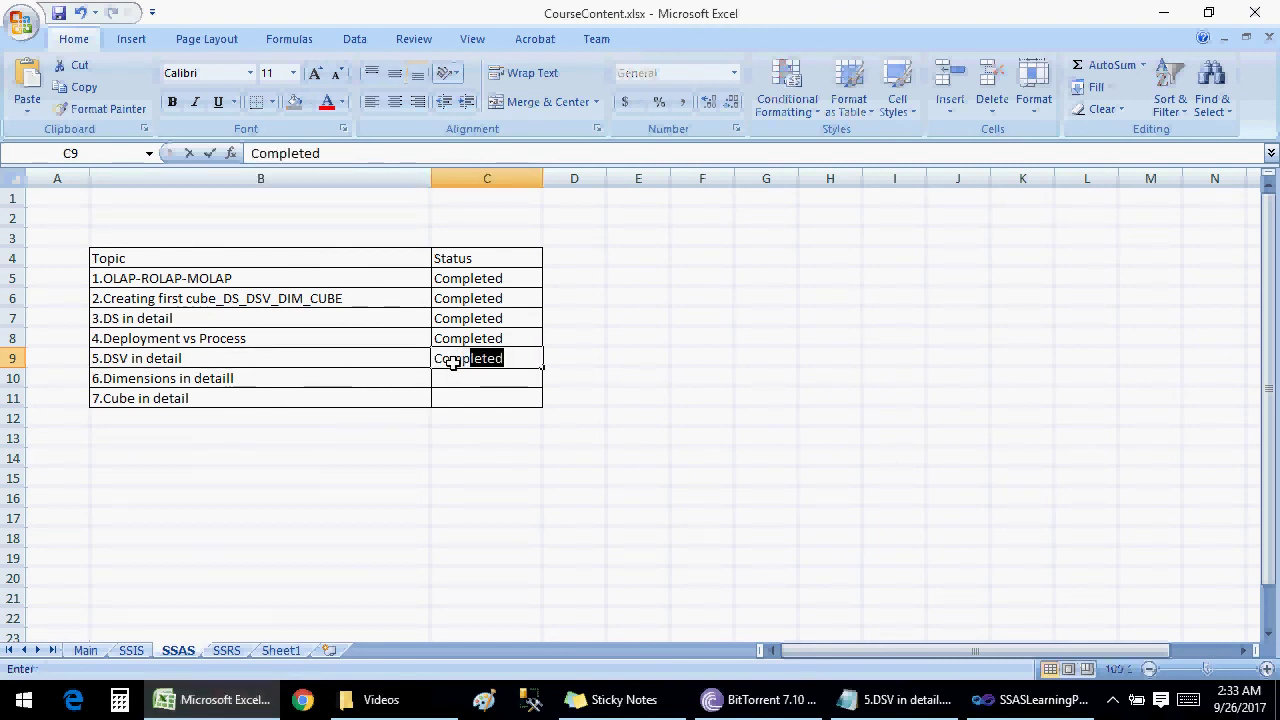
{"action": "type", "text": "ted"}
{"action": "key", "text": "Return"}
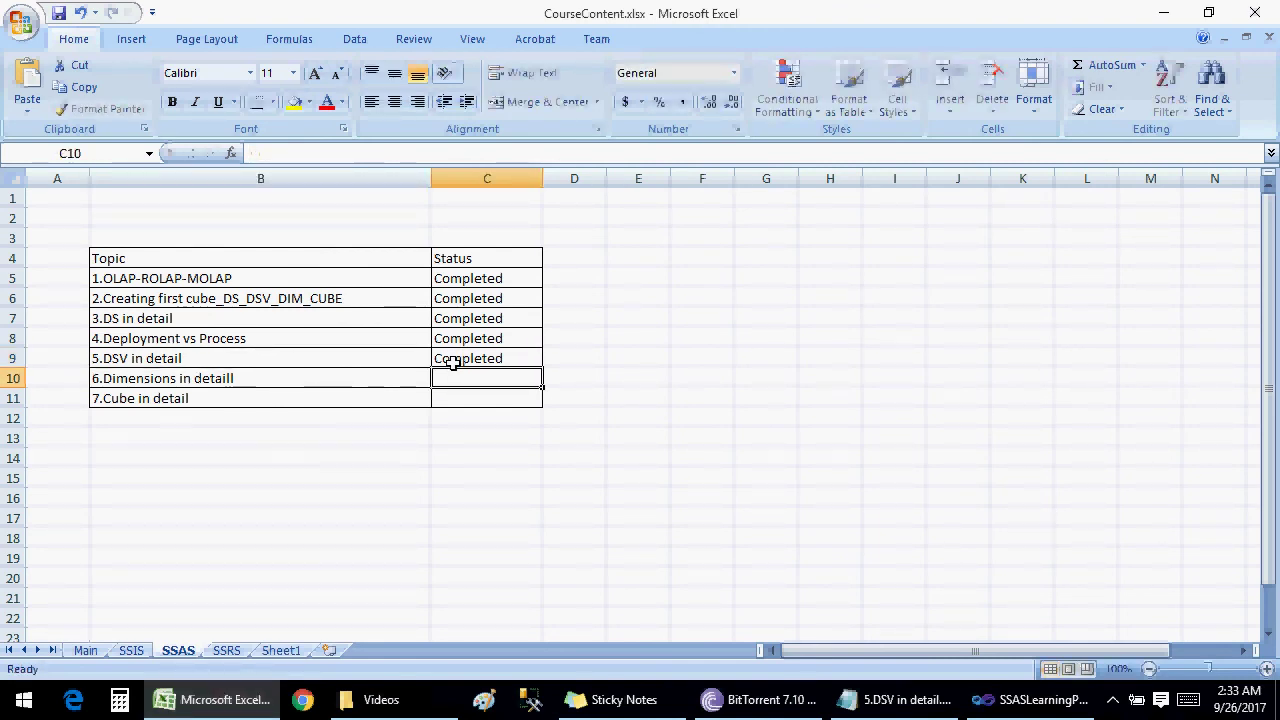
{"action": "left_click", "coordinate": [453, 363]}
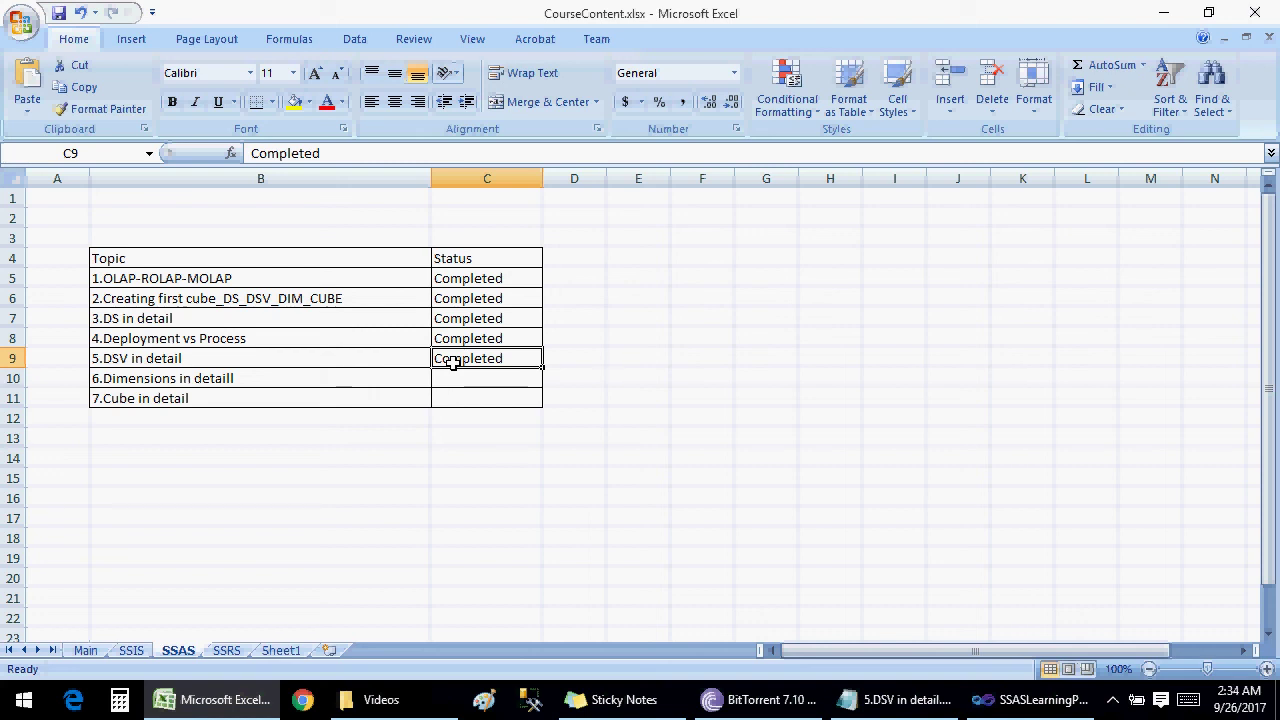
{"action": "key", "text": "Down"}
{"action": "key", "text": "Down"}
{"action": "key", "text": "Home"}
{"action": "left_click", "coordinate": [197, 397]}
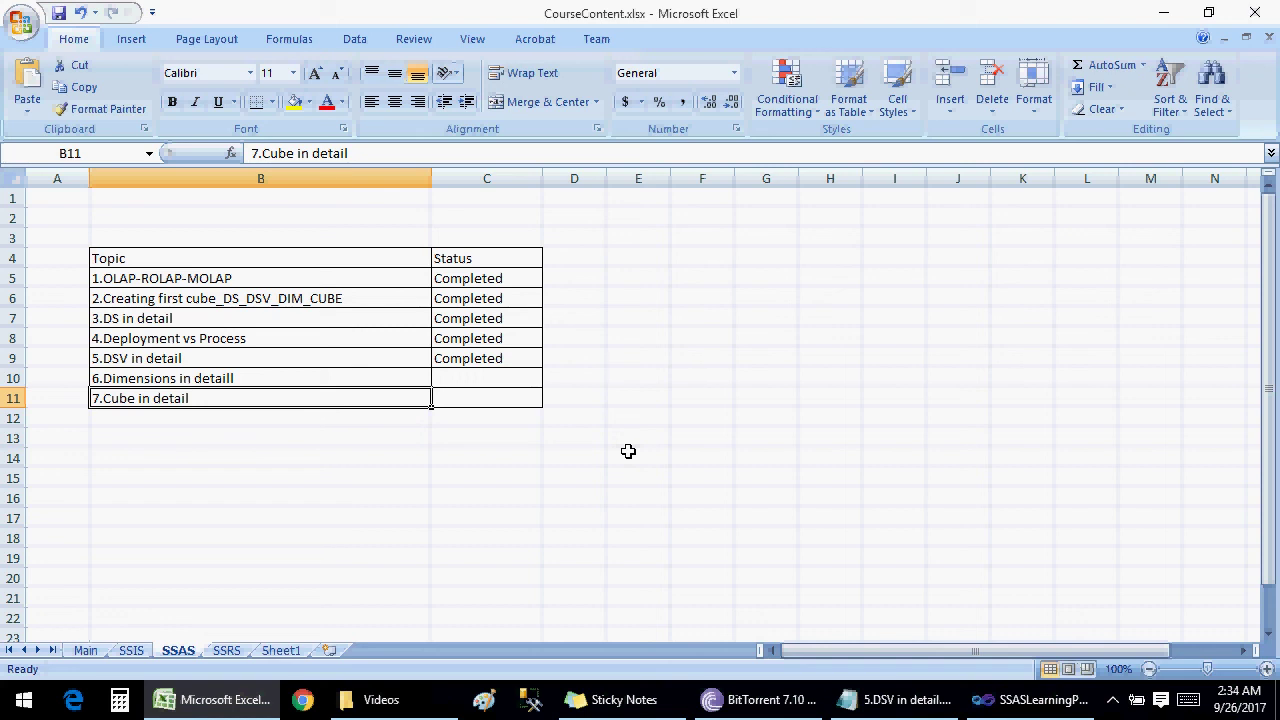
{"action": "left_click", "coordinate": [1112, 700]}
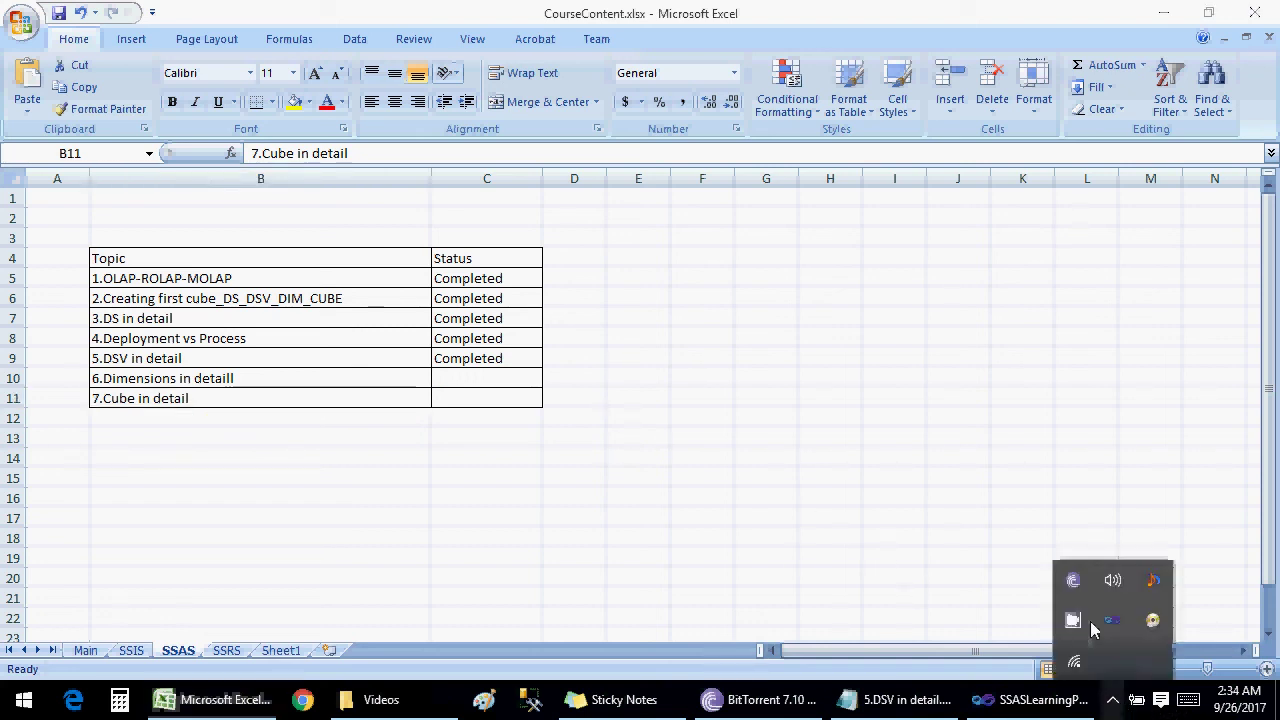